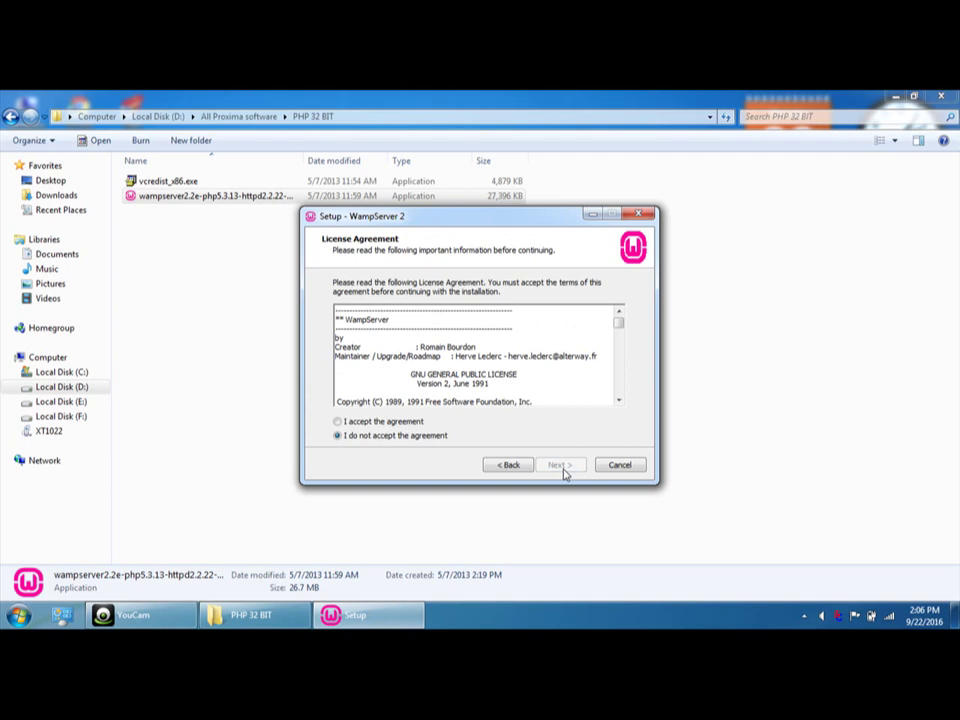
Accept the licence, keep c:\wamp, add a desktop icon and start installing WampServer 2.
click(389, 422)
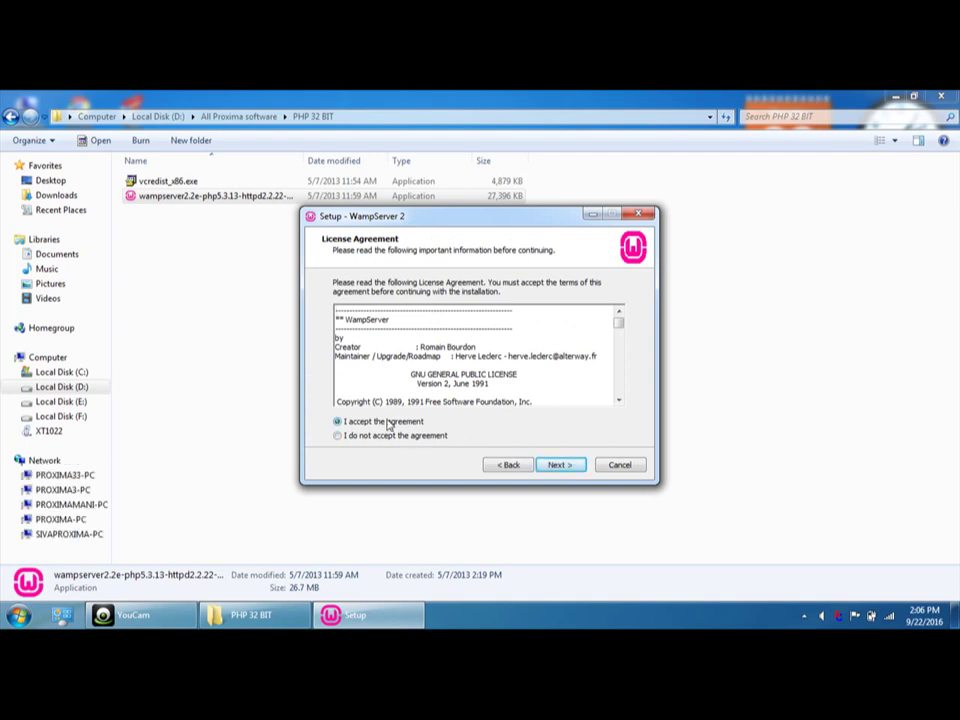
click(553, 466)
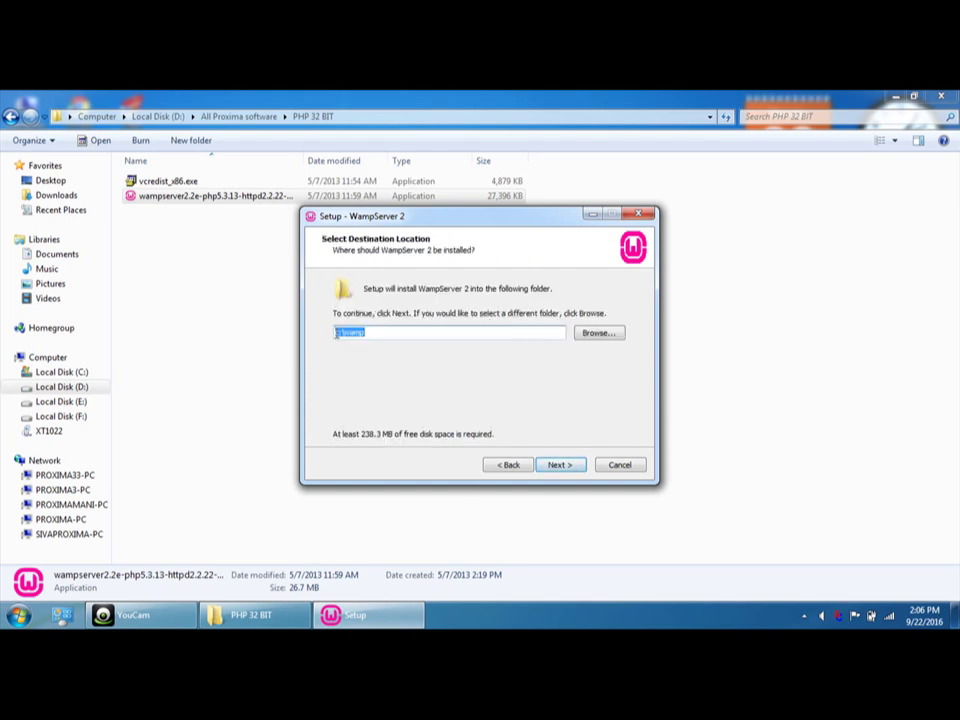
click(566, 468)
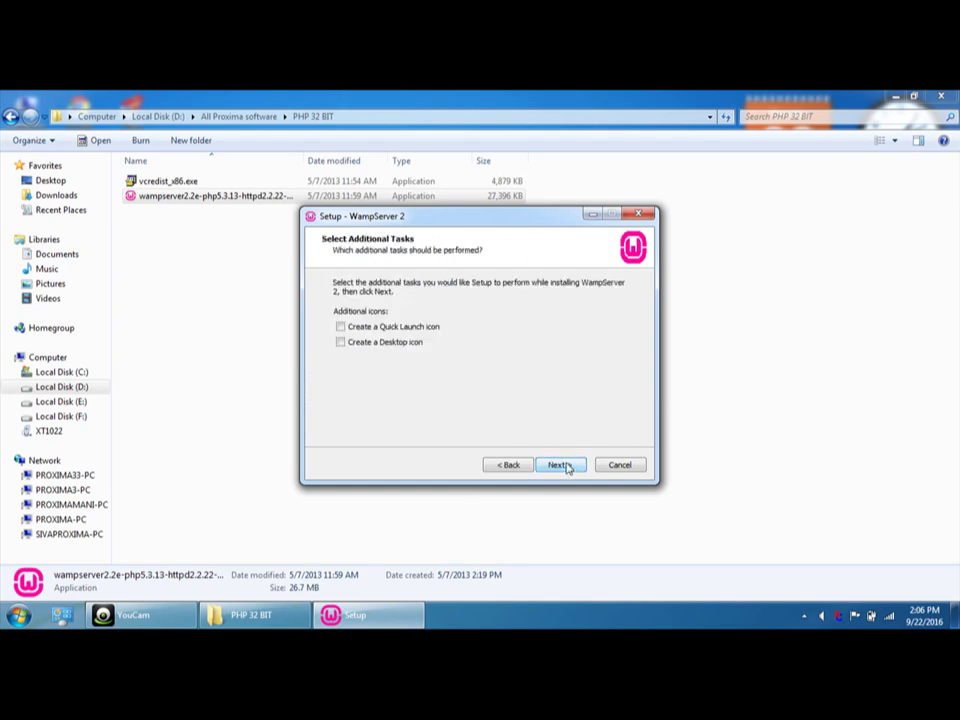
click(341, 342)
click(559, 466)
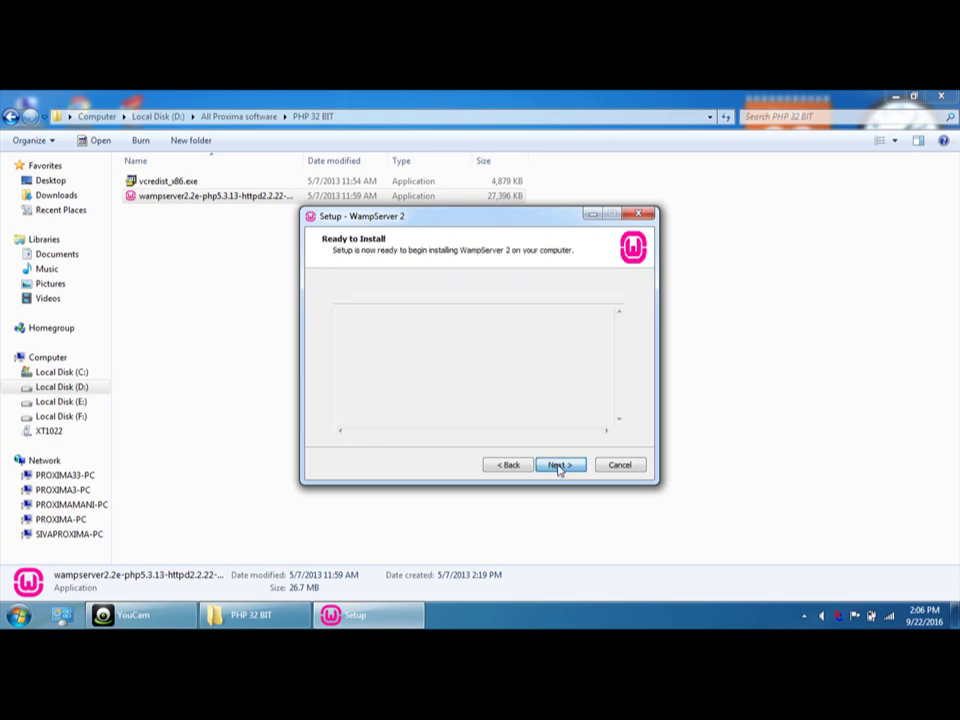
click(560, 466)
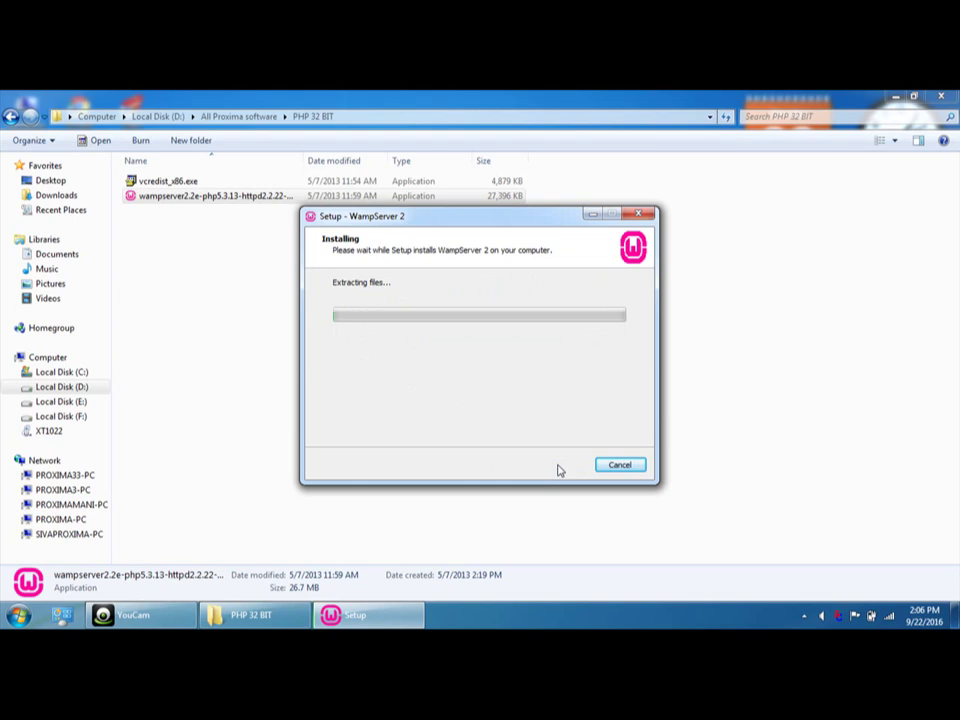
Let the files extract until setup asks about Firefox as the default browser.
drag(439, 225, 482, 267)
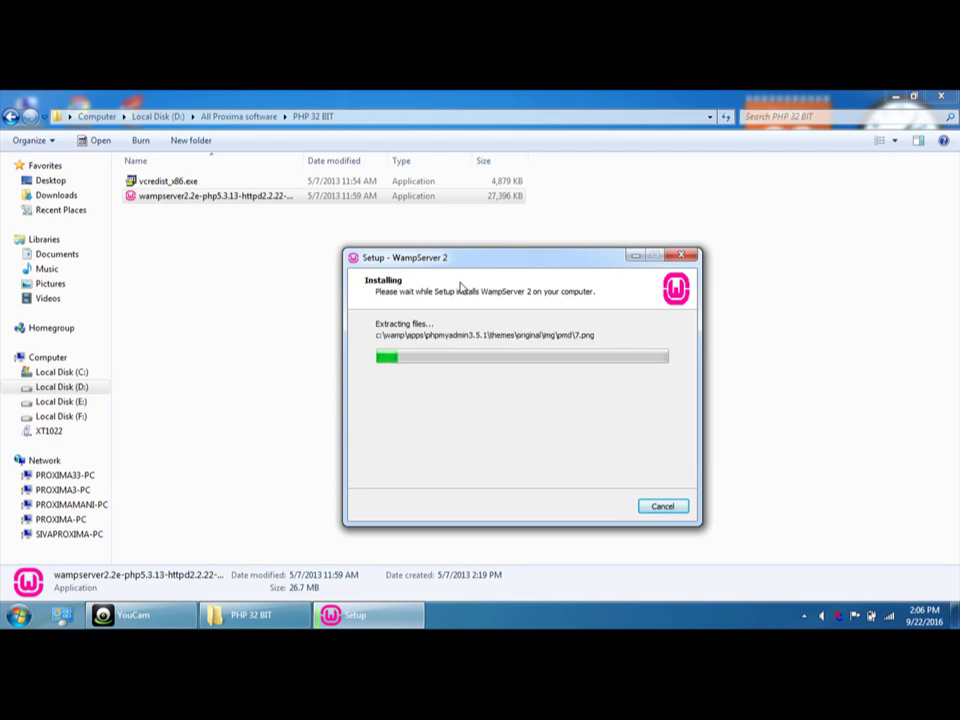
drag(446, 259, 408, 259)
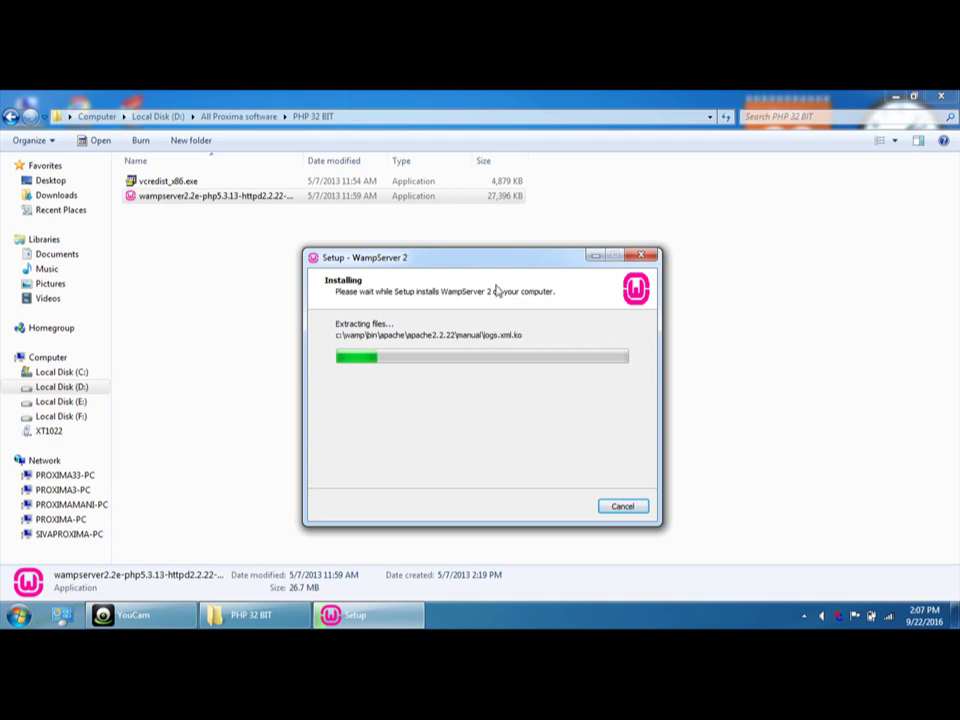
drag(450, 265, 418, 264)
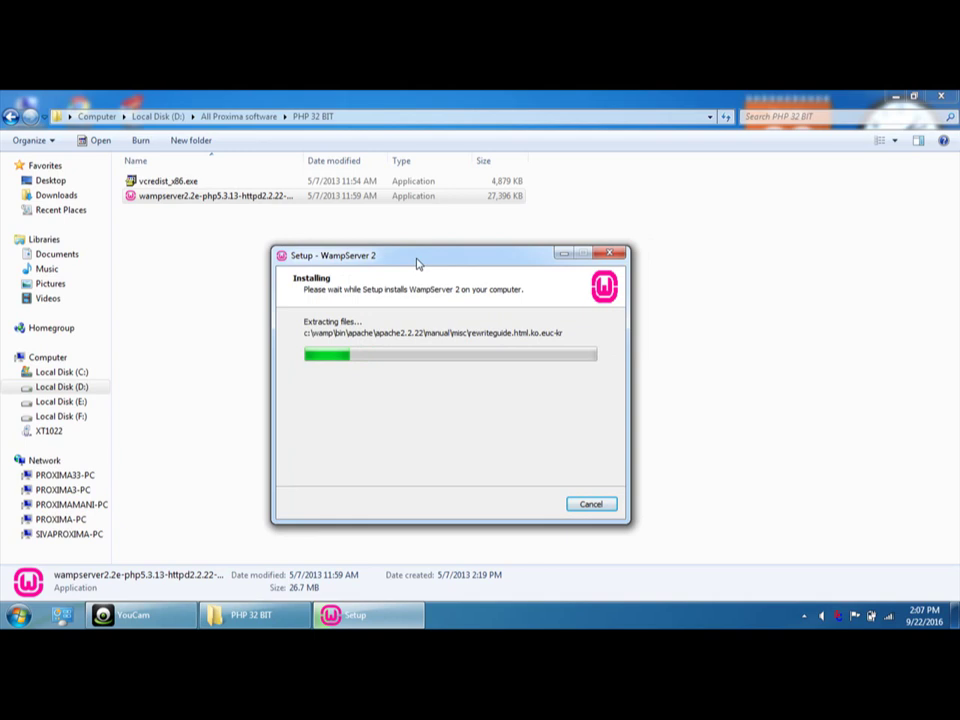
drag(418, 263, 485, 263)
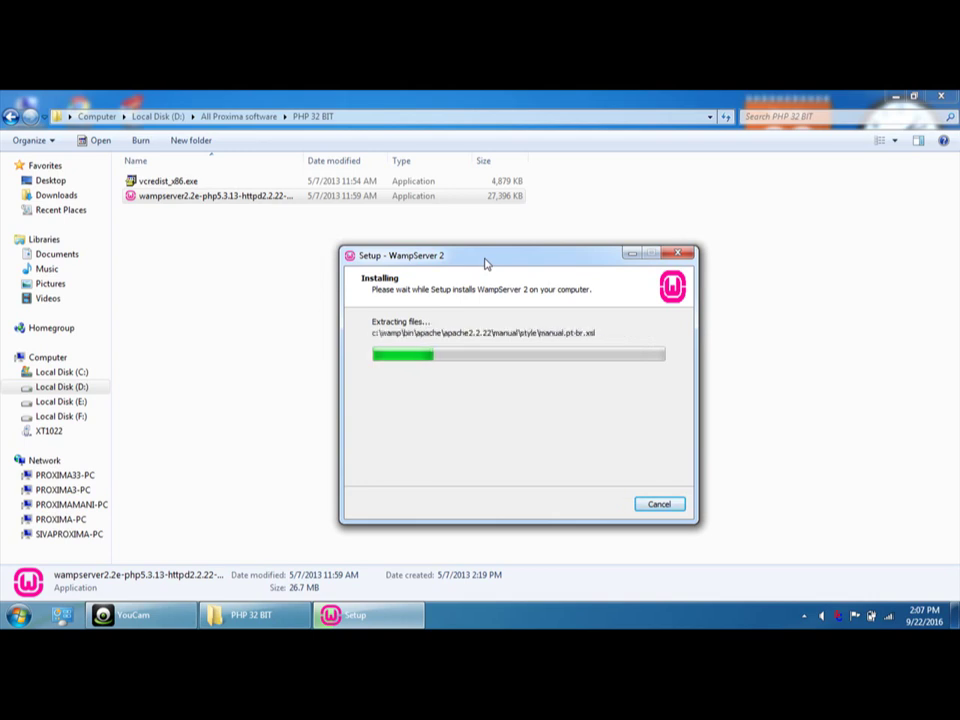
drag(478, 266, 444, 268)
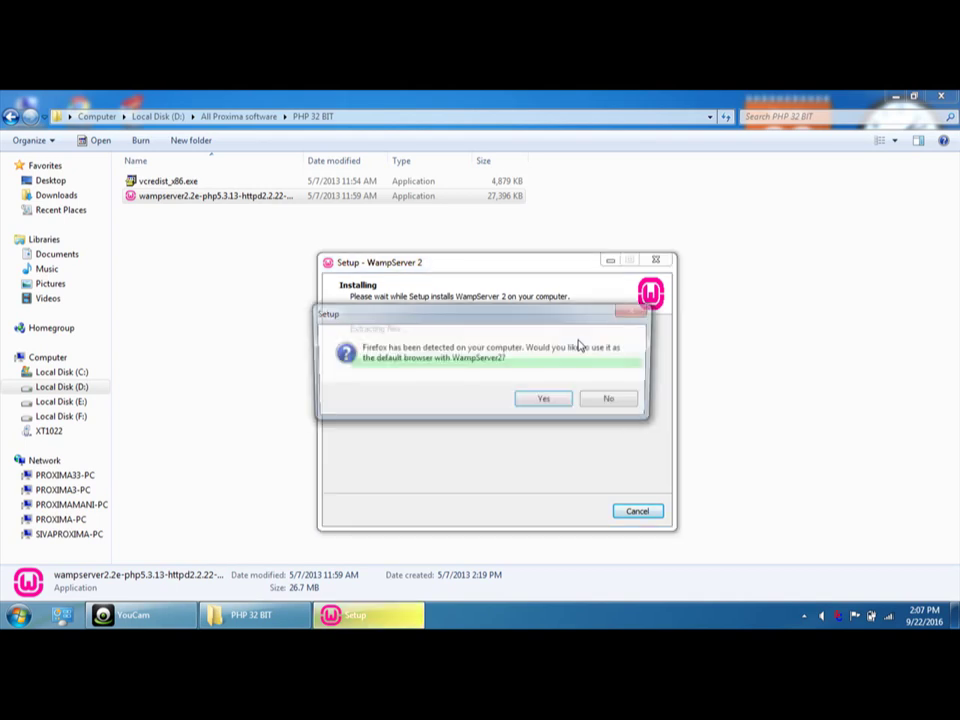
Choose Firefox as default browser, allow httpd.exe in the K7 alerts, keep PHP mail defaults and finish.
click(545, 400)
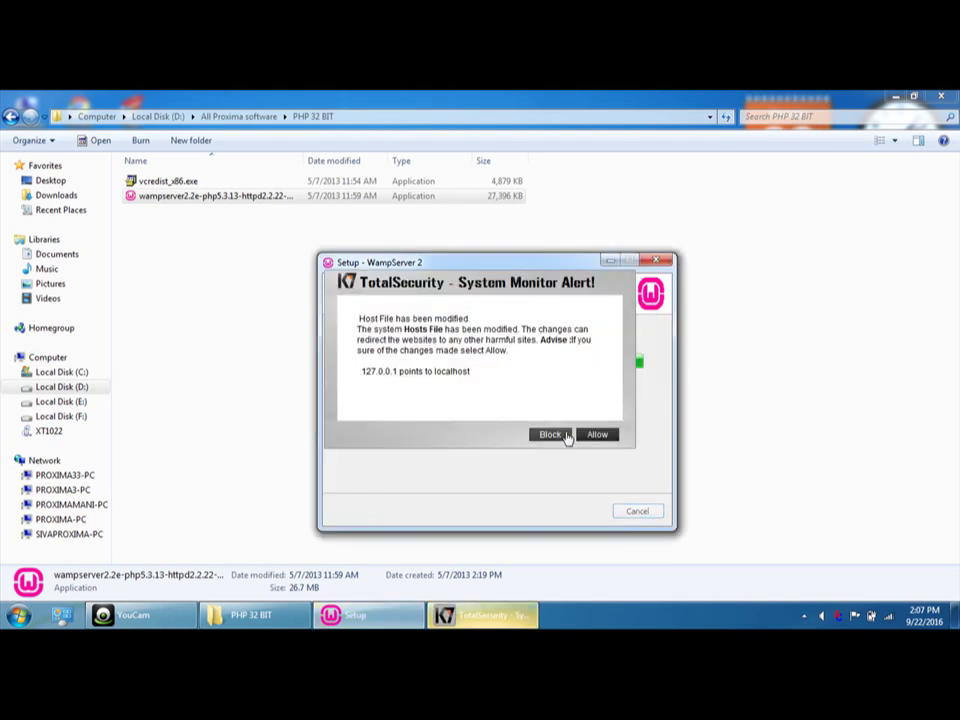
click(598, 438)
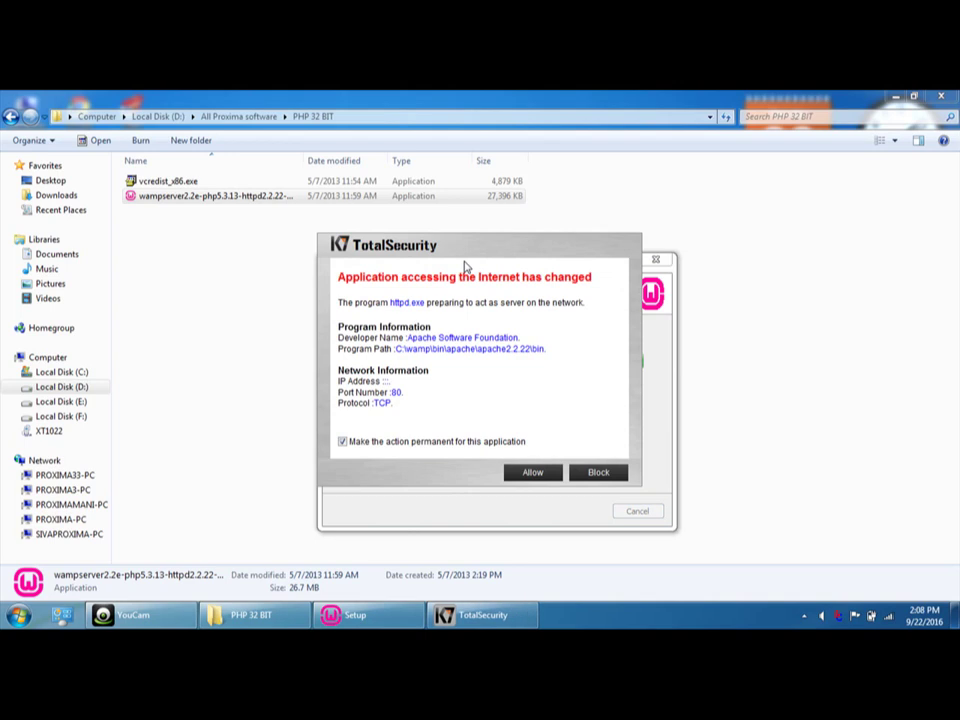
click(533, 473)
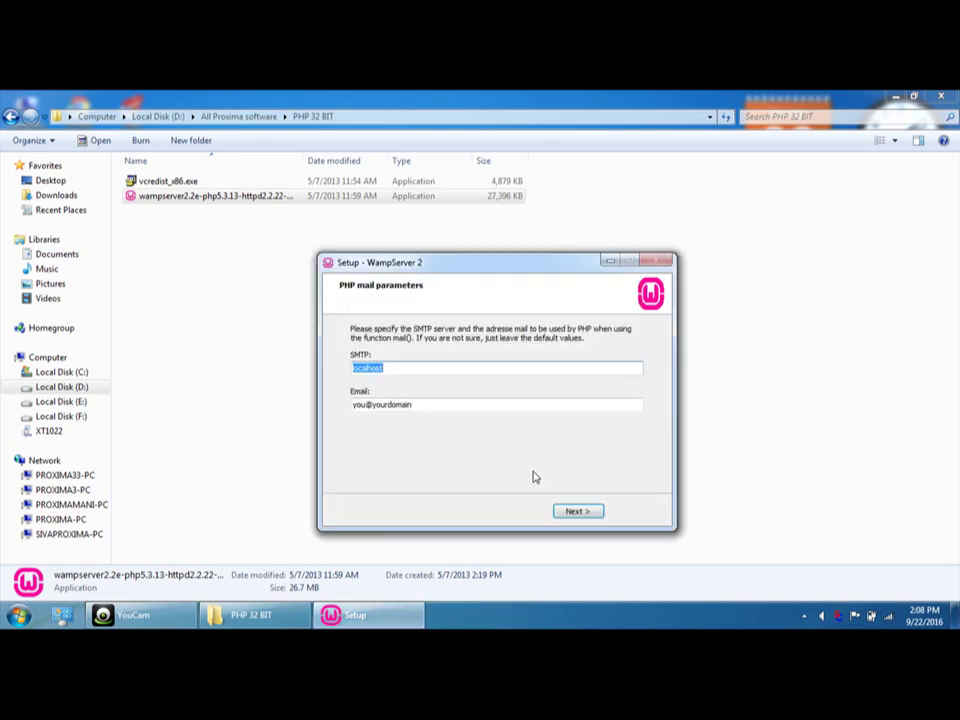
click(588, 513)
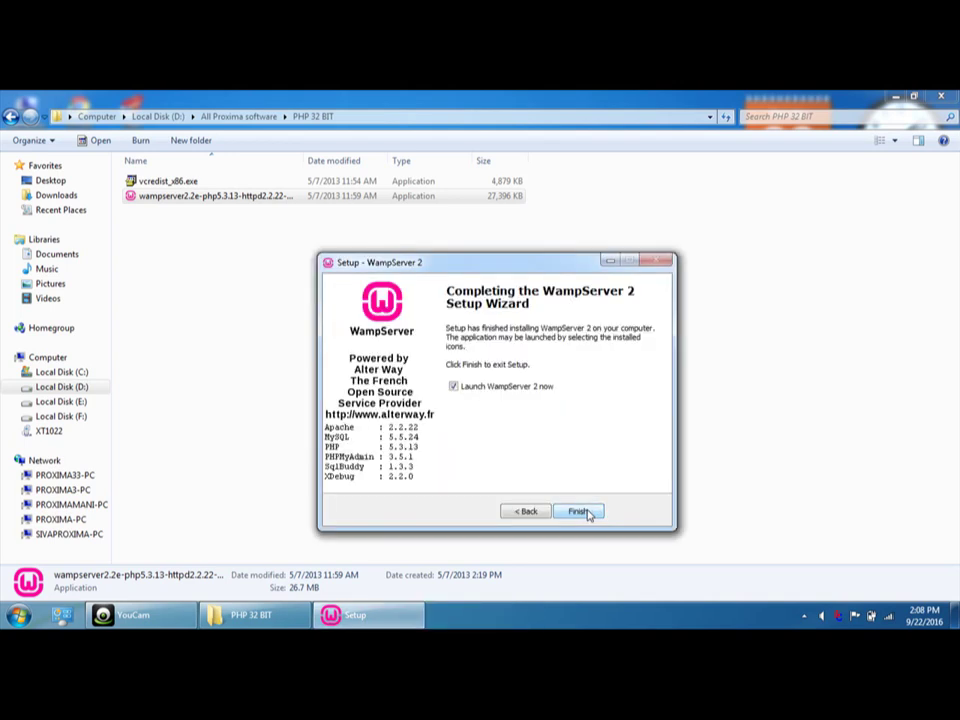
click(580, 512)
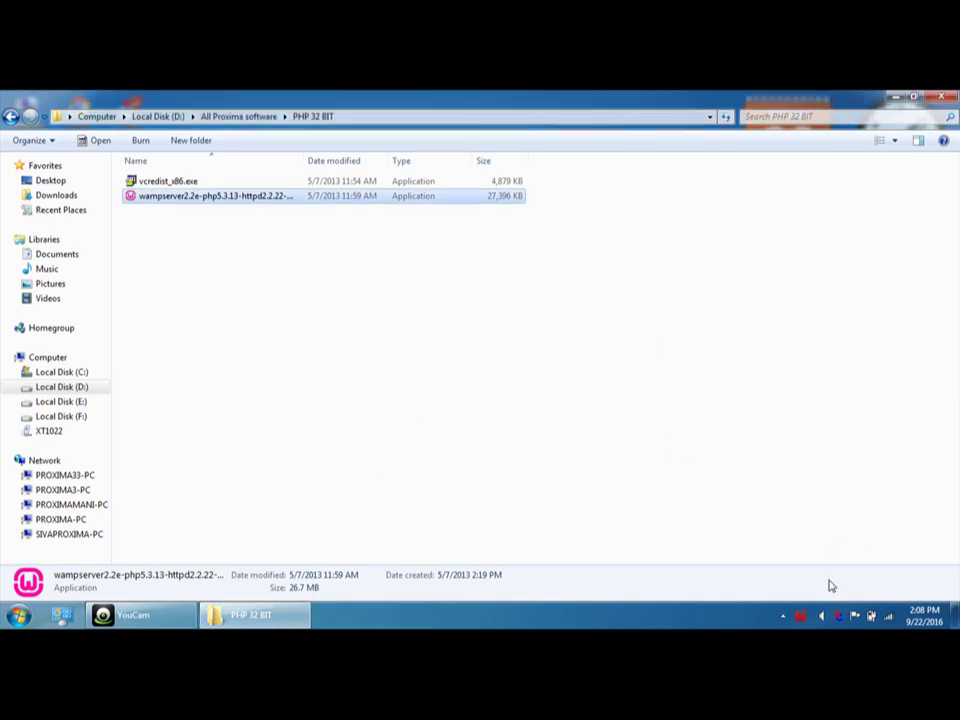
Let the server access the network and stop all WampServer services.
click(800, 616)
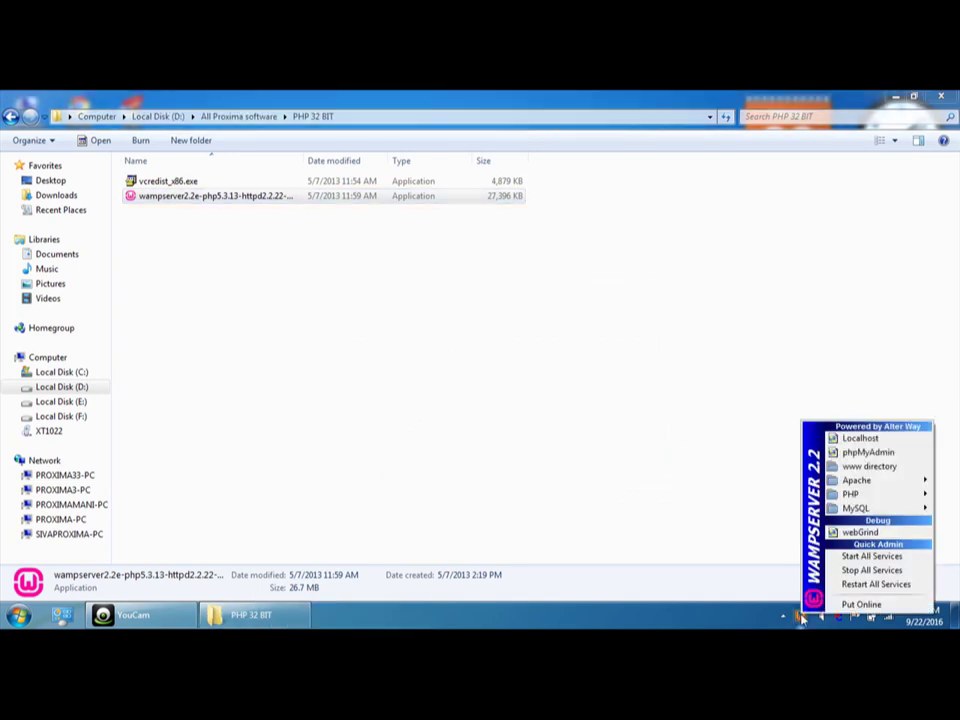
click(535, 476)
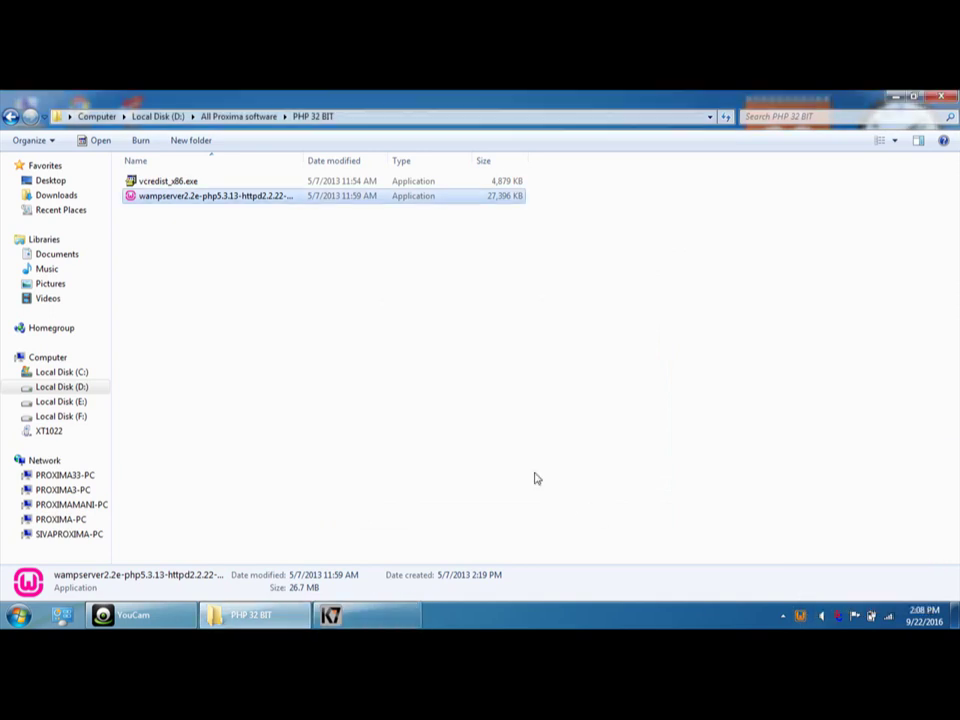
click(802, 616)
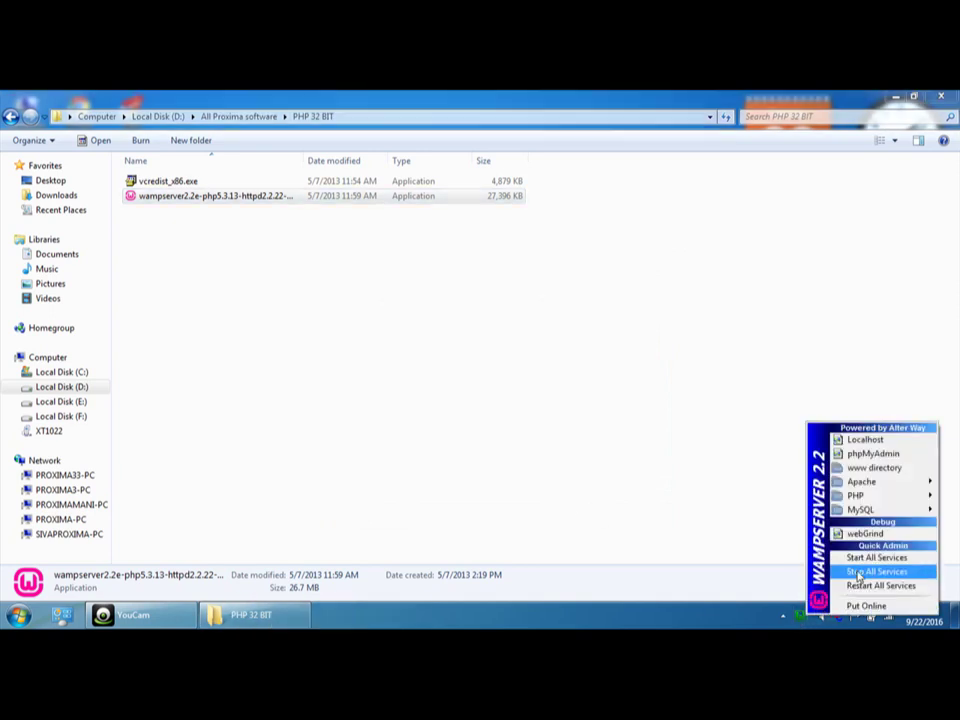
click(858, 575)
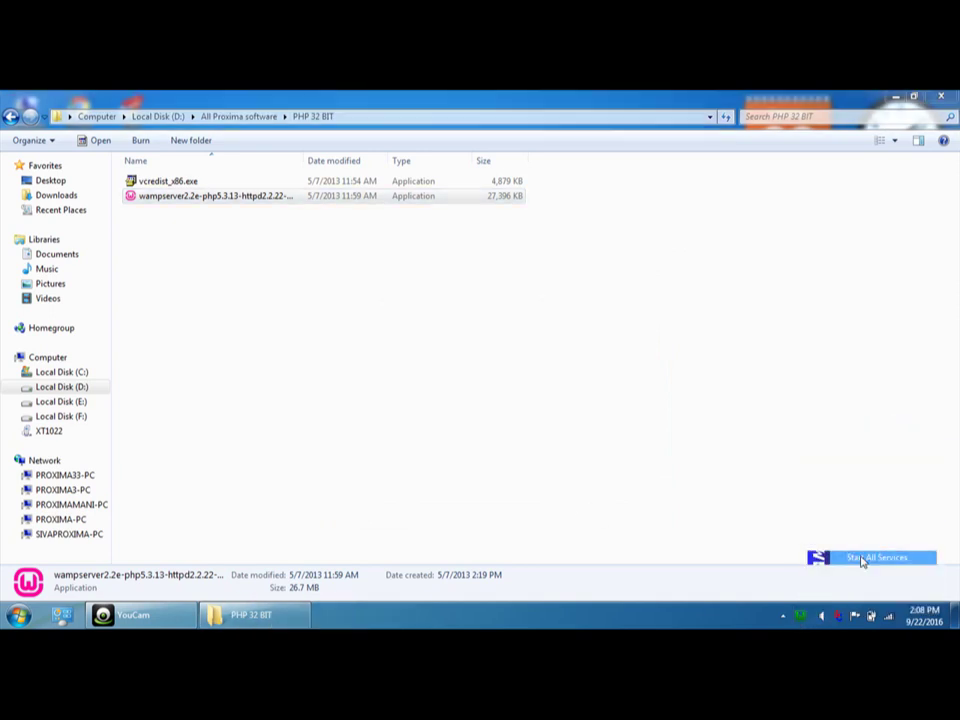
Open the MySQL console from the tray's MySQL menu and submit the password prompt.
click(802, 618)
mouse_move(875, 513)
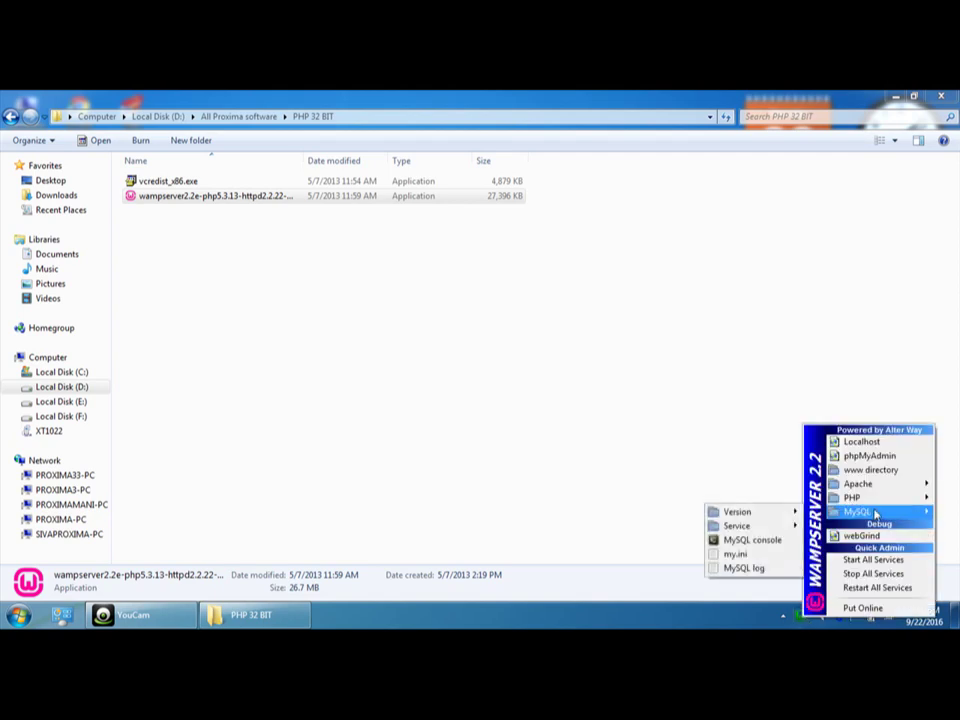
click(754, 541)
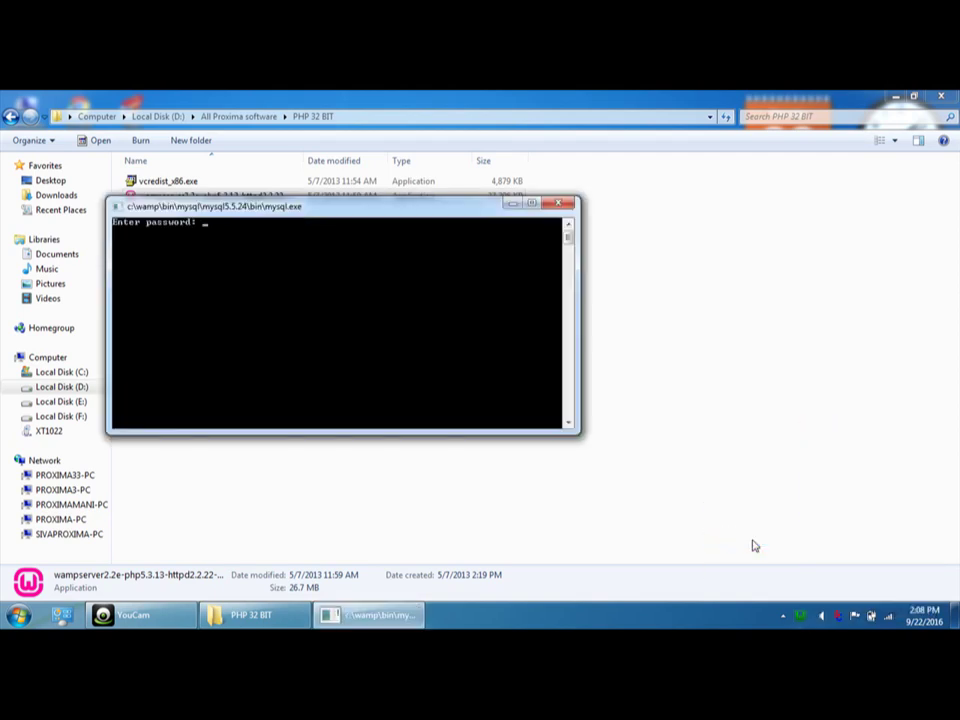
key(Return)
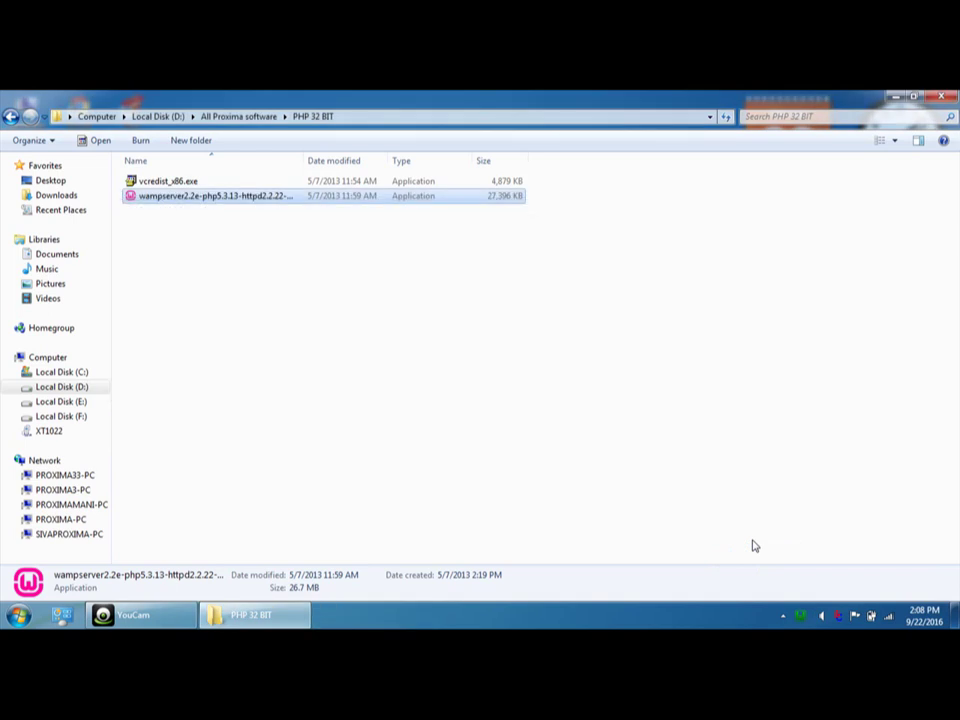
Reopen the MySQL console from the WampServer MySQL menu.
click(806, 618)
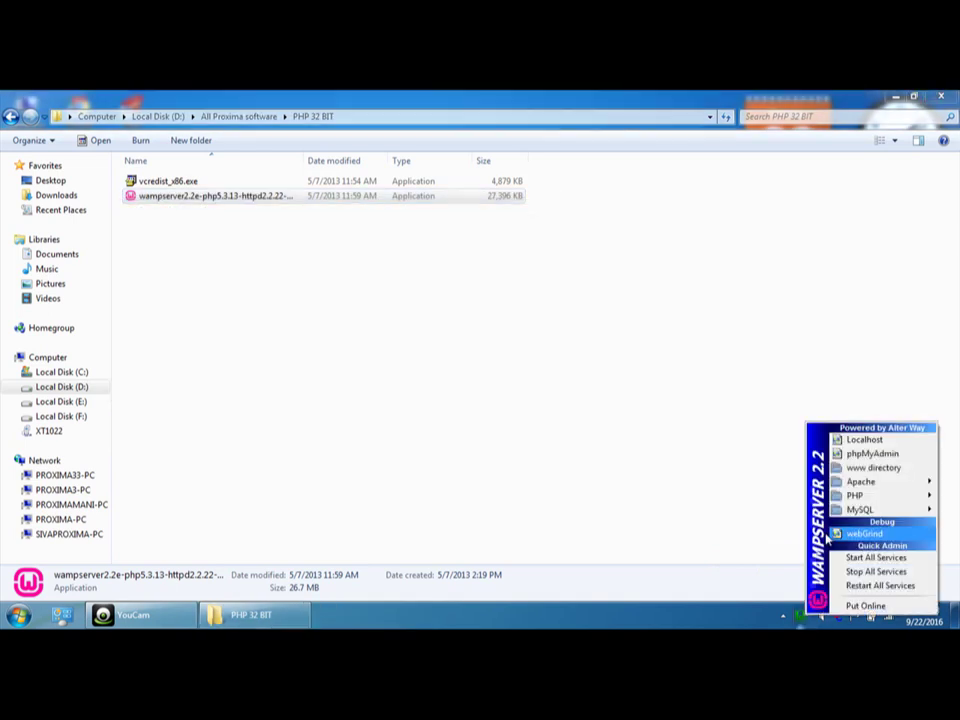
mouse_move(860, 513)
click(745, 540)
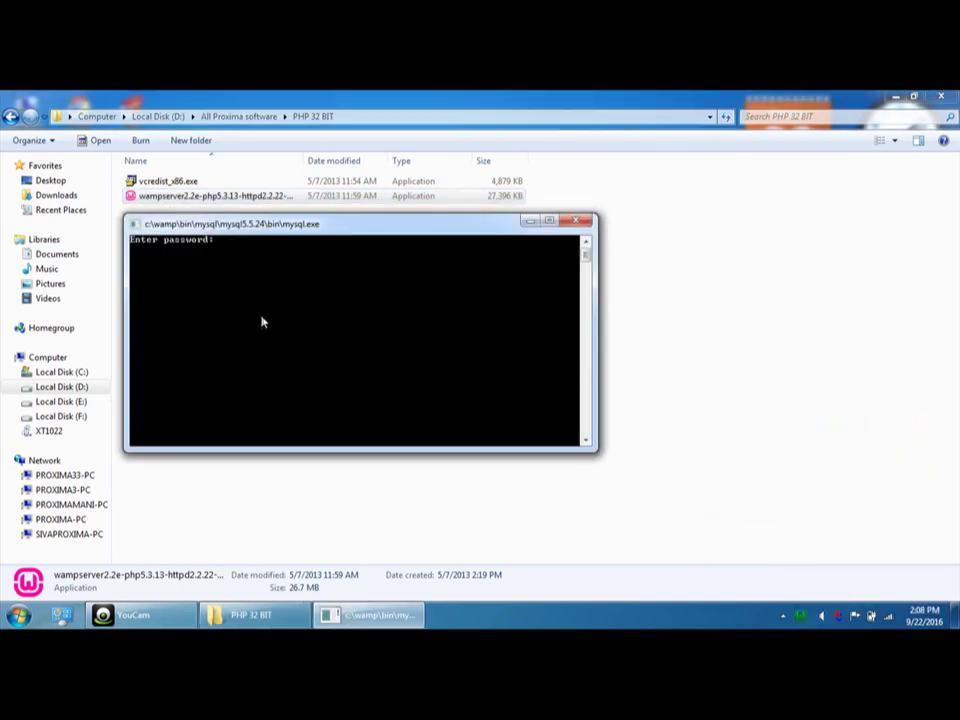
click(12, 617)
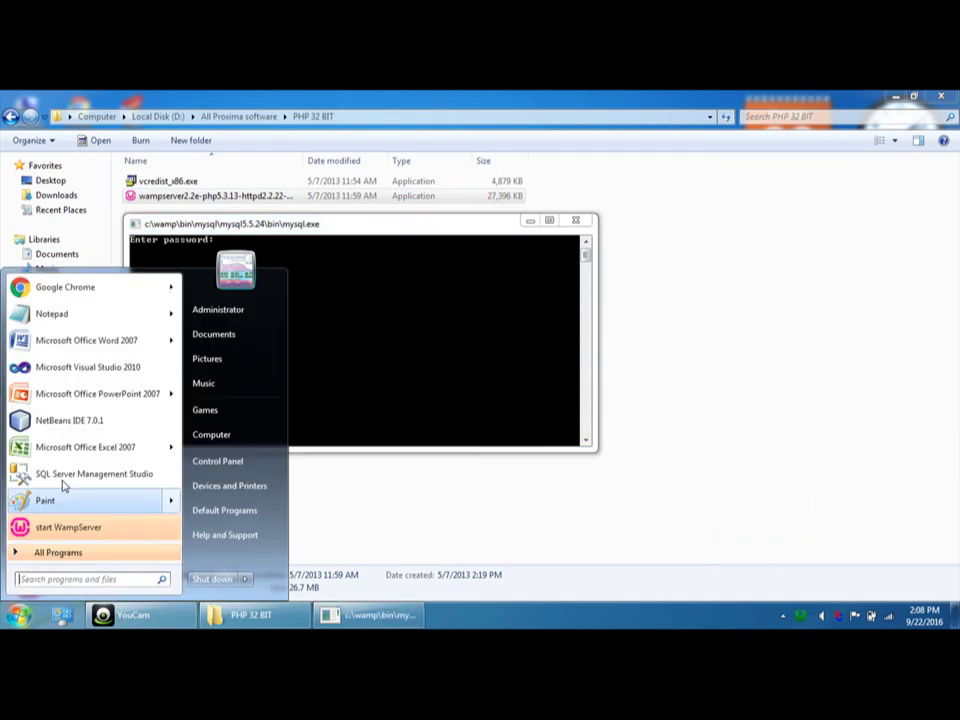
Write a Notepad reminder about the MySQL login password, then log into the console with an empty password.
click(58, 317)
text(mysq)
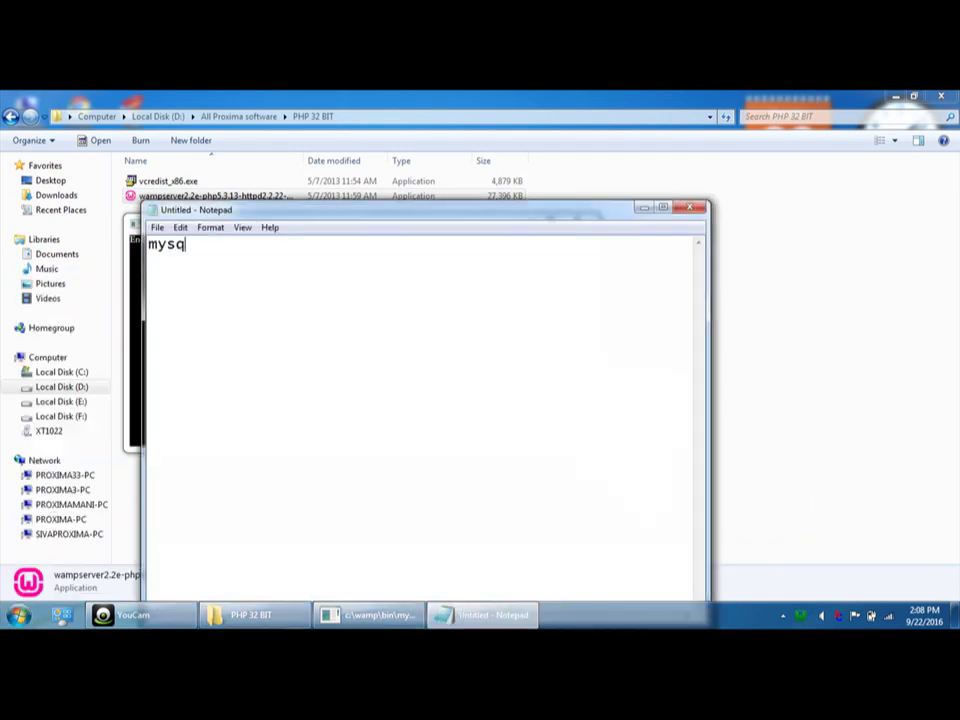
text(l password root o)
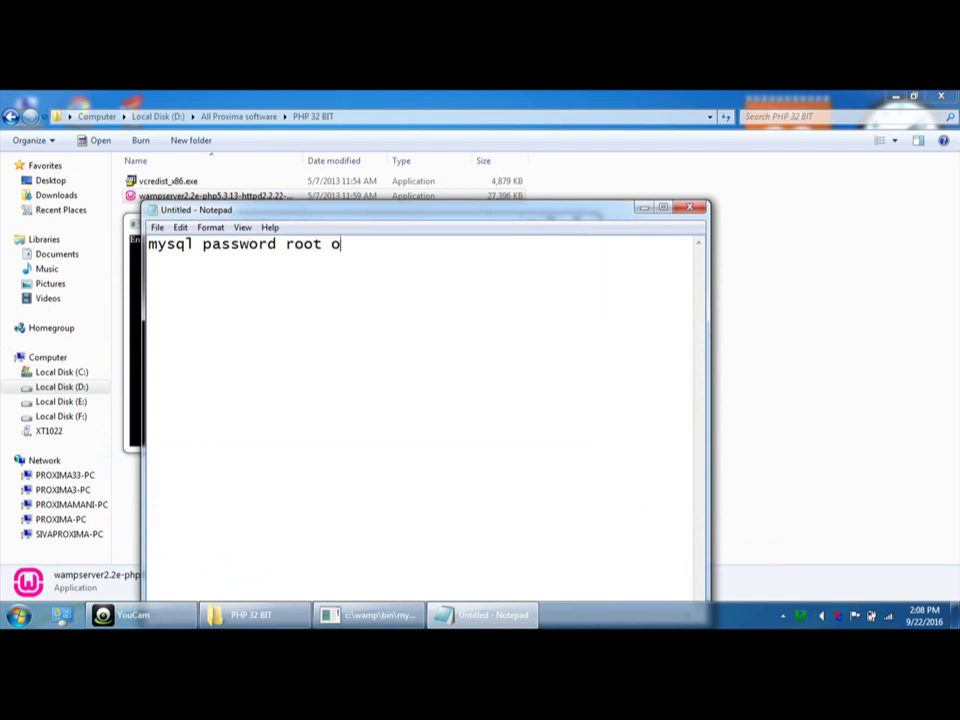
text(r bla)
text(gi)
text(ve nter)
key(BackSpace)
key(BackSpace)
key(BackSpace)
text(nter key)
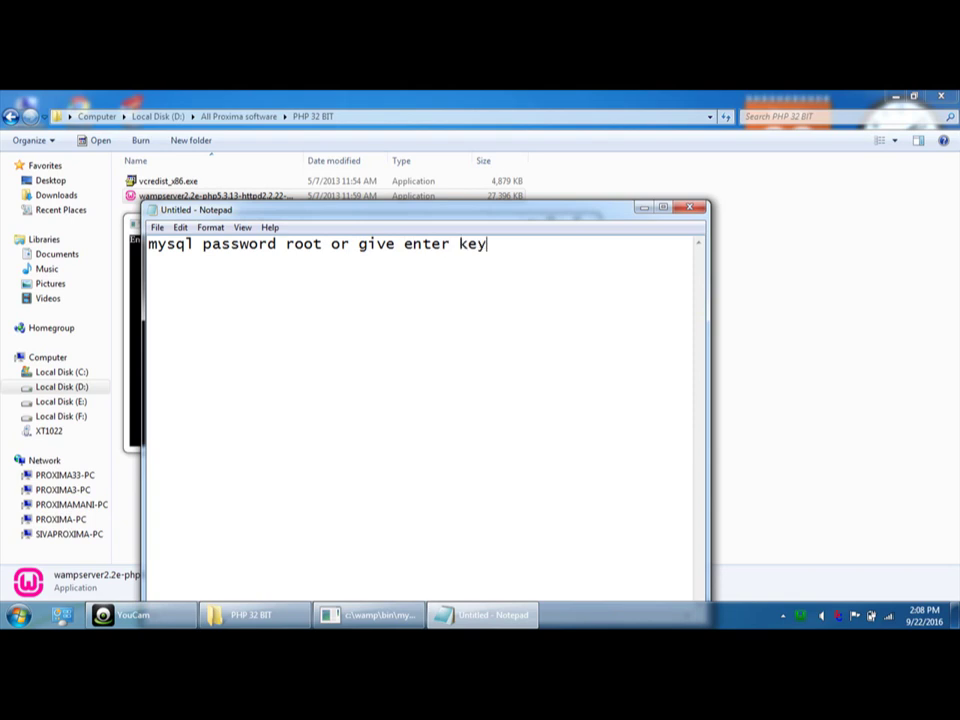
key(alt+Tab)
key(Return)
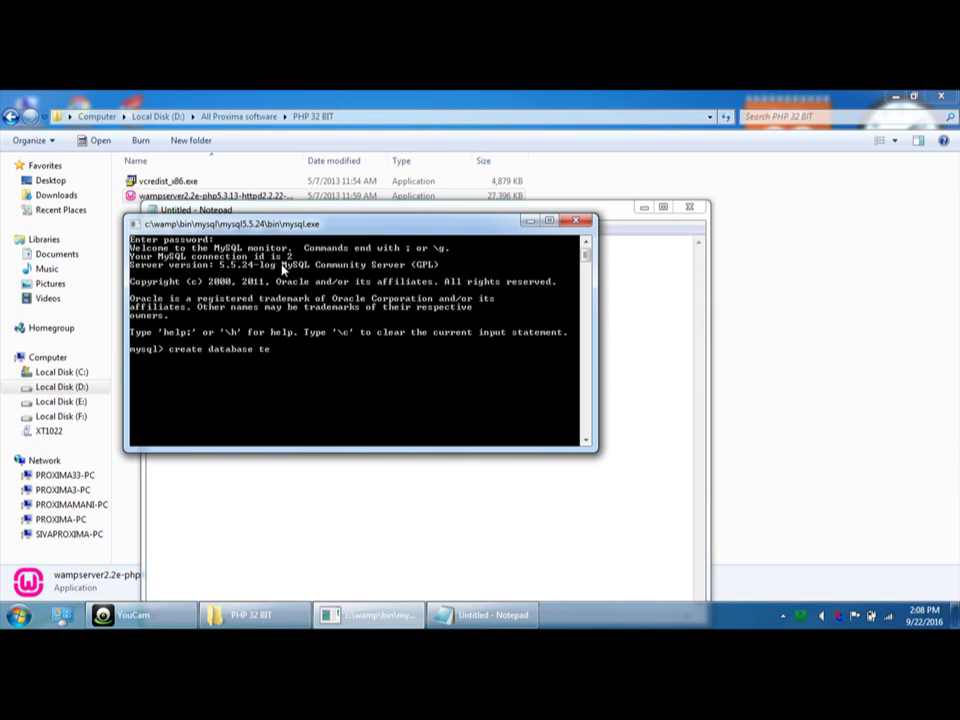
Run 'create database test;', then create the college database since test already exists.
text(create database test;)
key(Return)
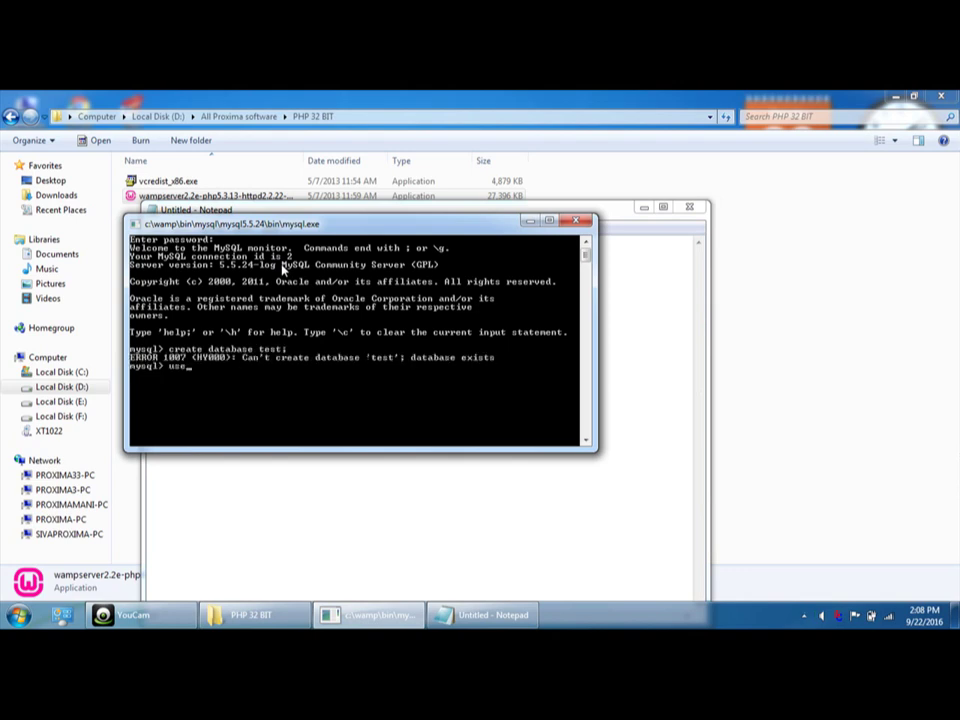
key(Up)
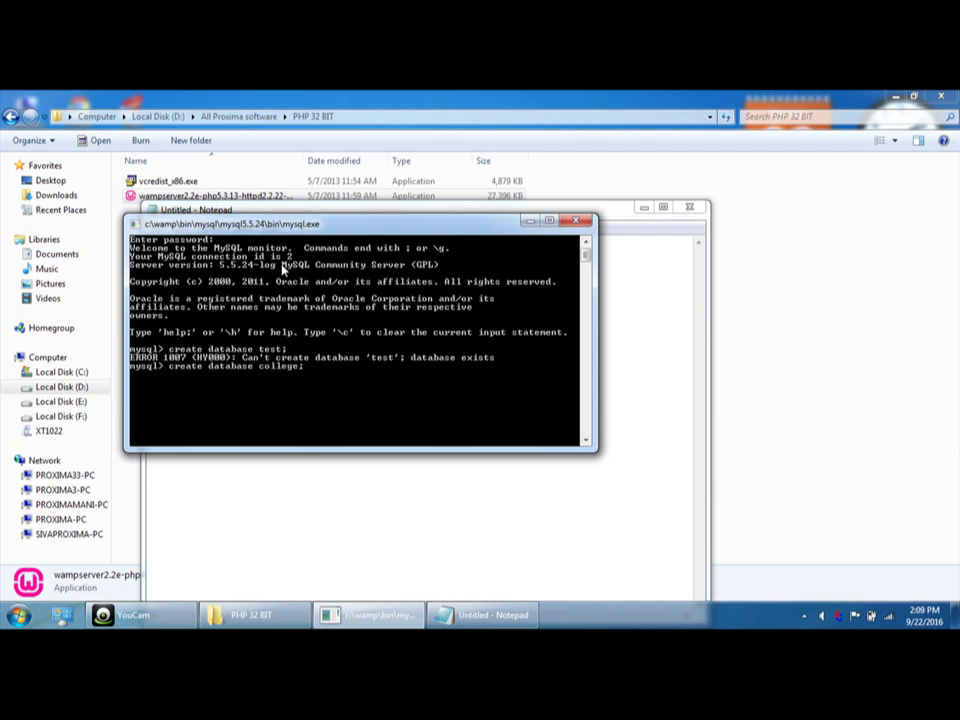
key(Return)
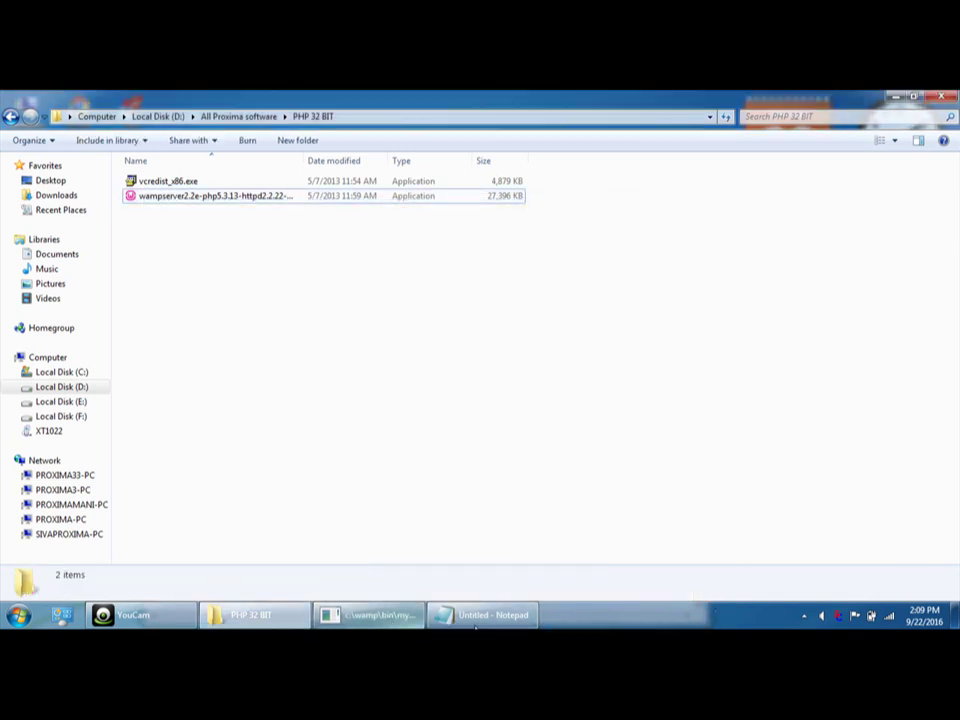
click(821, 616)
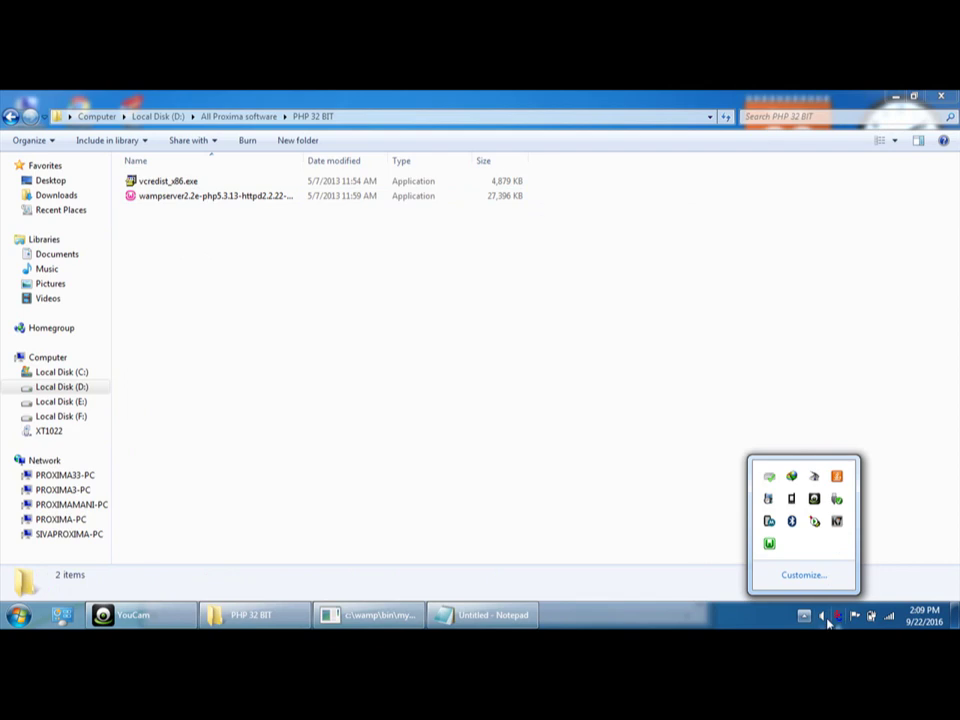
Launch phpMyAdmin from the tray, create the database 'colleges' and open it.
click(769, 544)
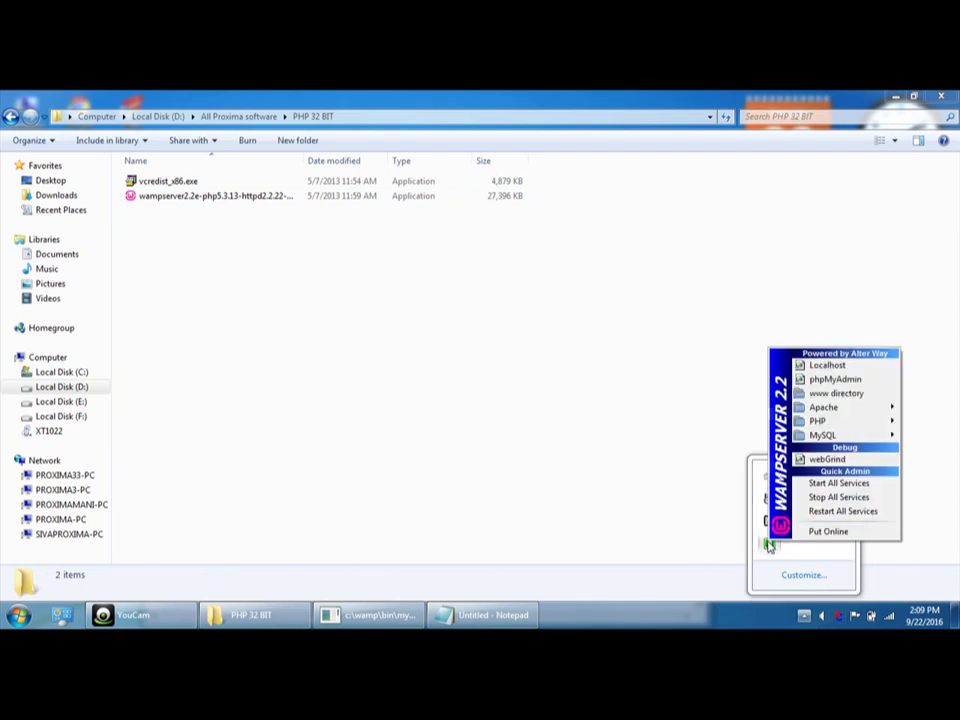
click(829, 380)
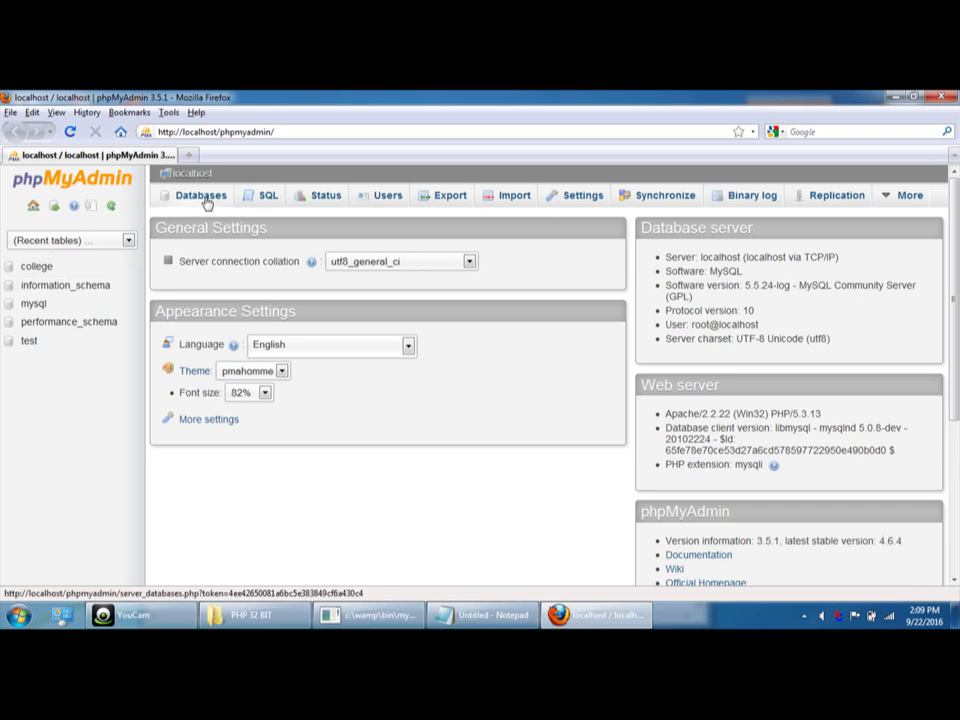
click(206, 199)
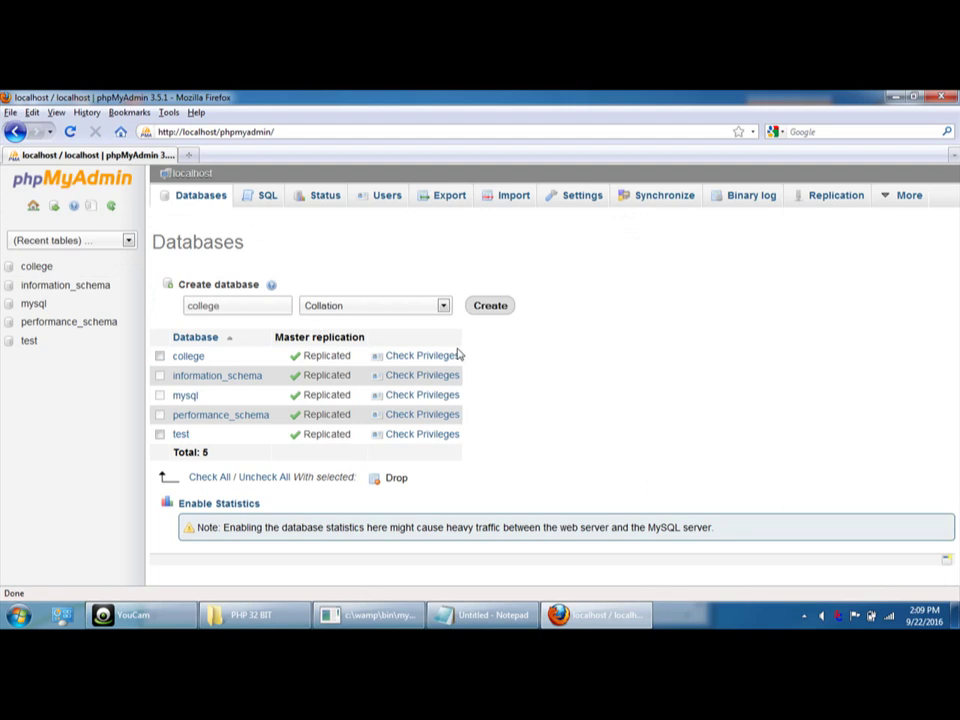
text(s)
click(503, 307)
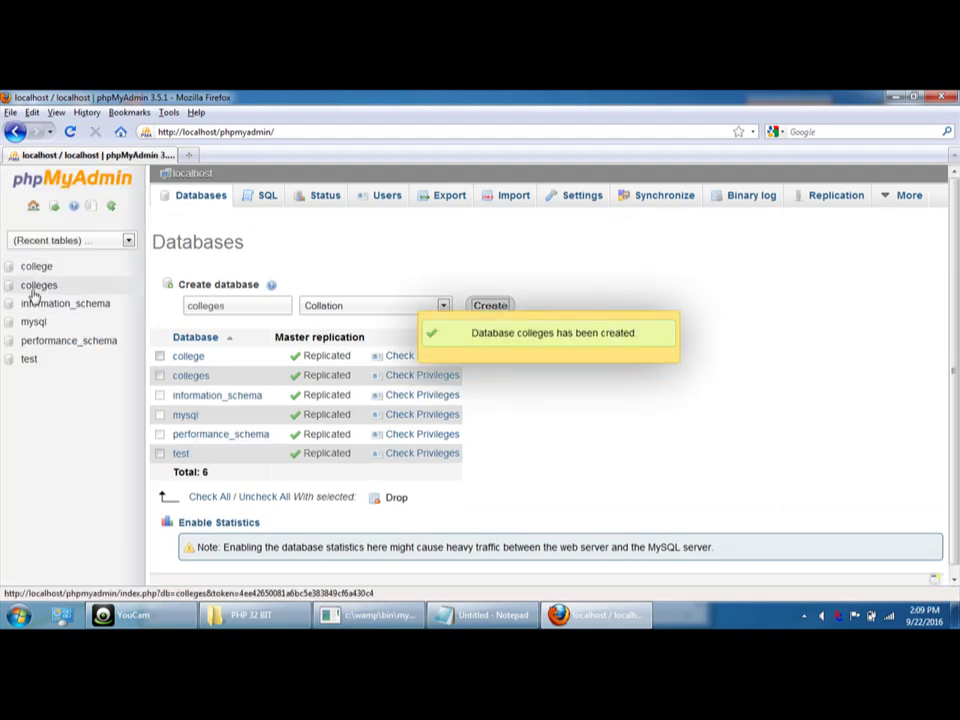
click(36, 287)
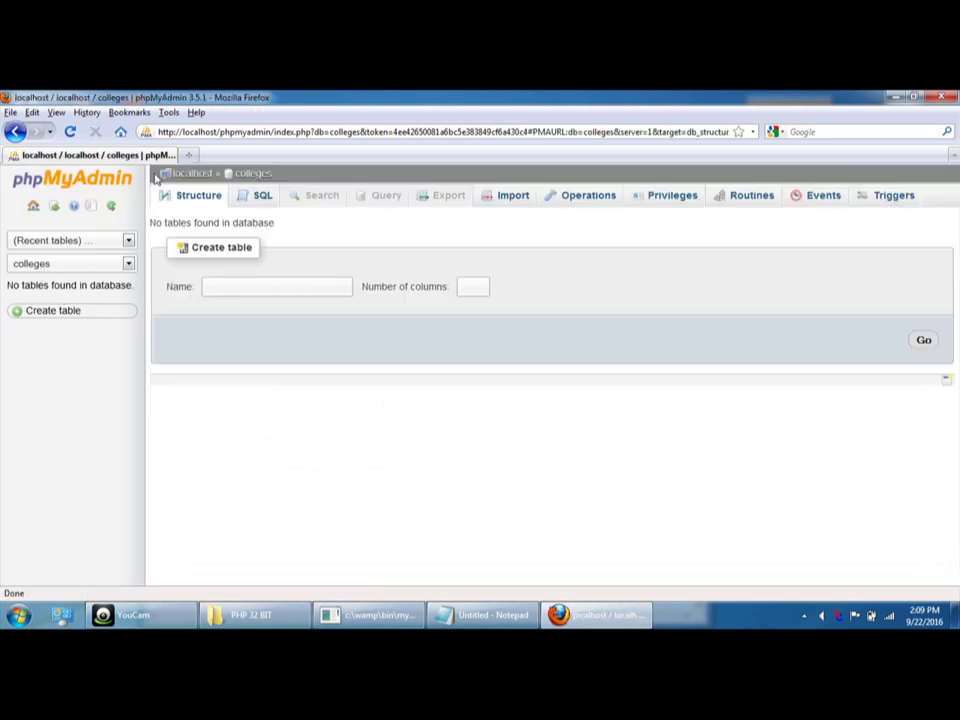
Run 'create table mm(id int)' in the colleges SQL box.
click(260, 197)
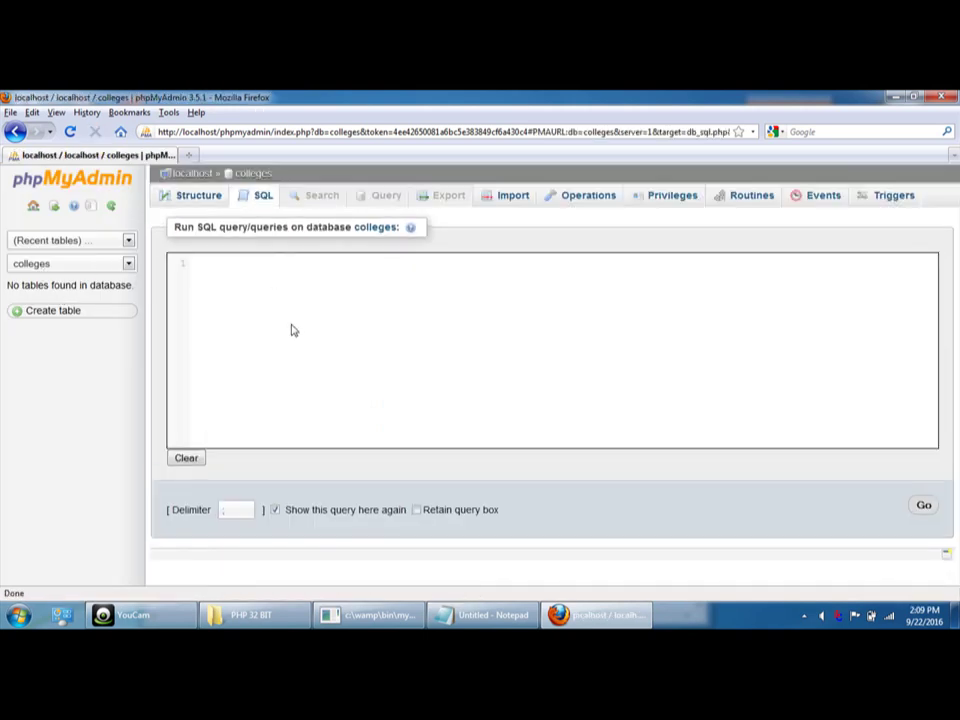
click(225, 272)
text(create table mm(id int)
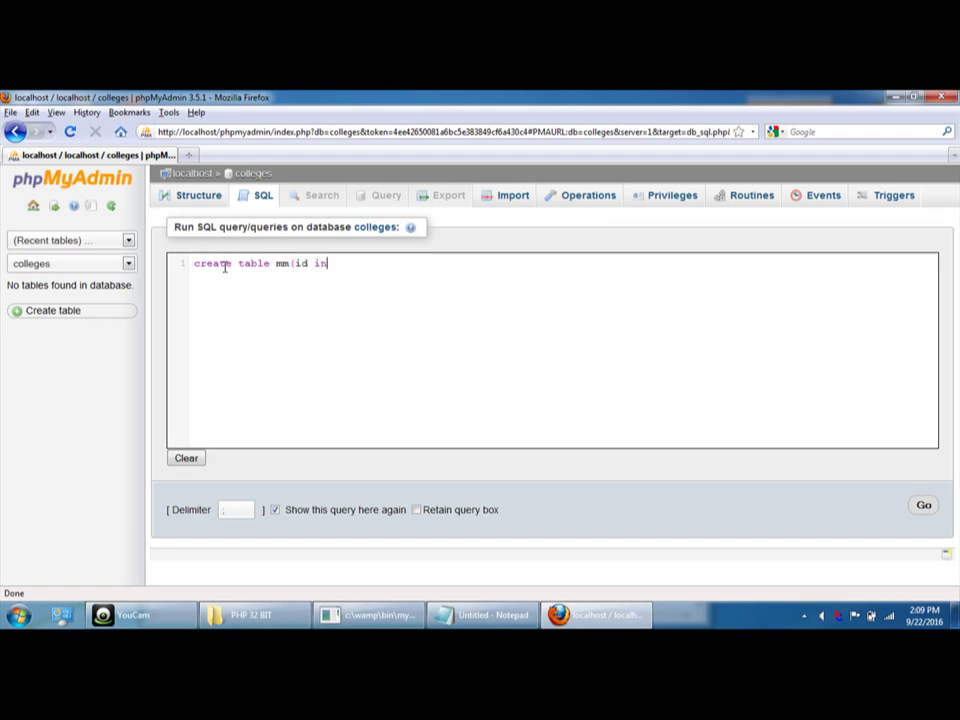
click(923, 505)
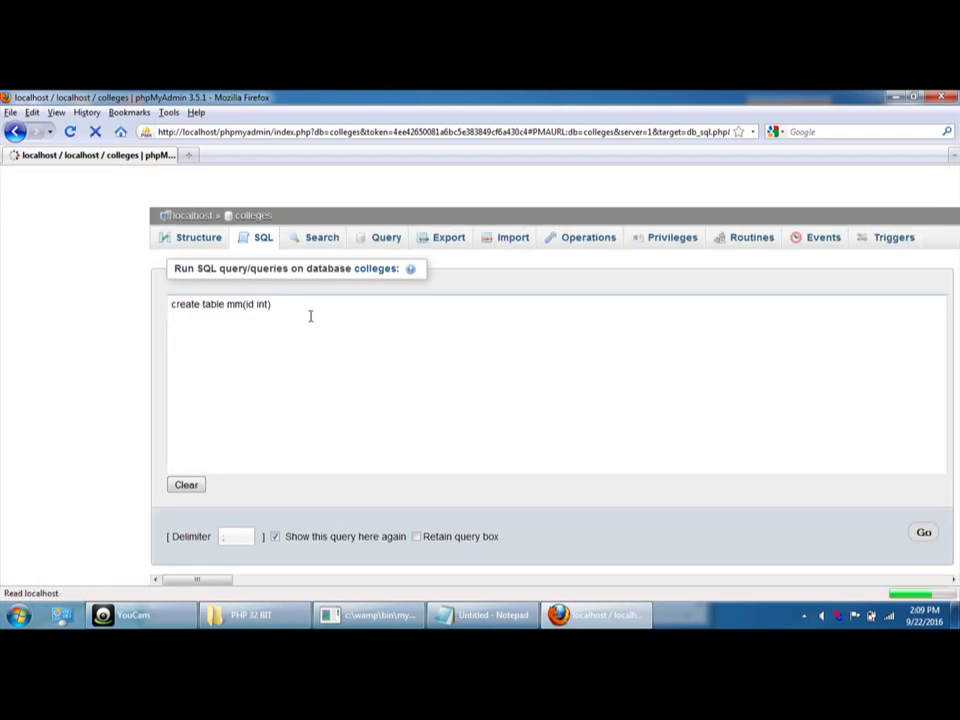
Insert a row with value 2 into mm using 'insert into mm values(2)'.
text(insert into mm values(2)
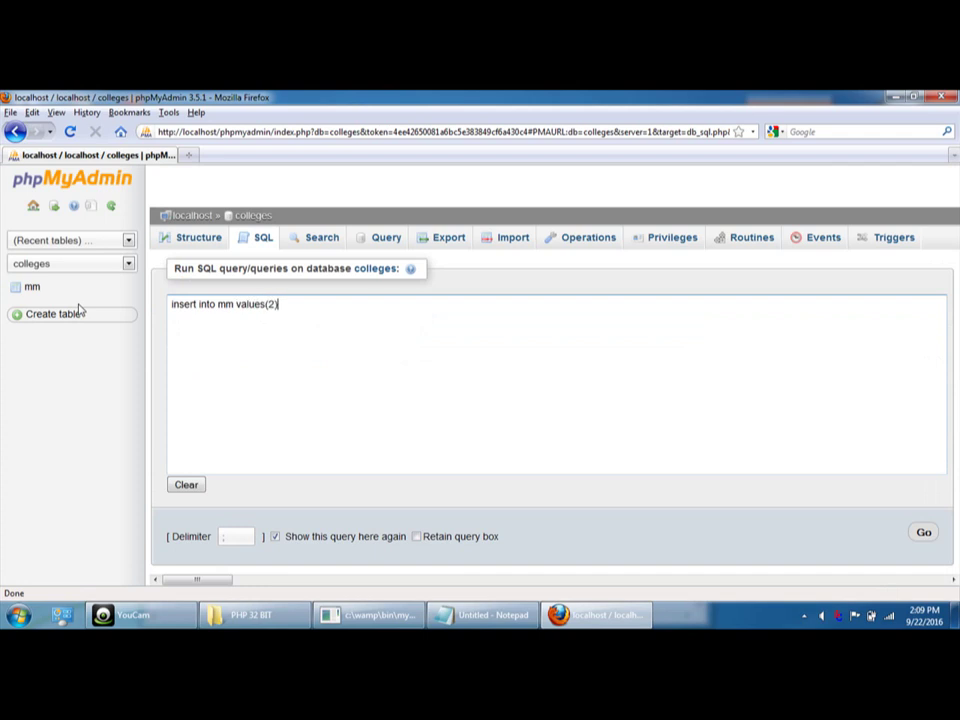
click(926, 534)
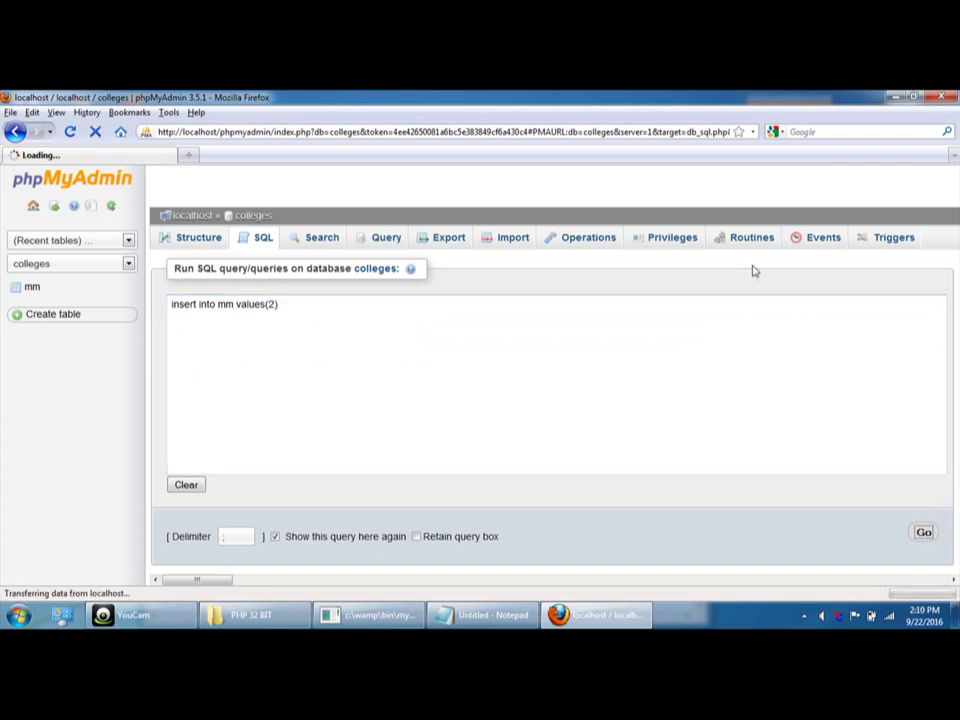
drag(392, 381, 86, 377)
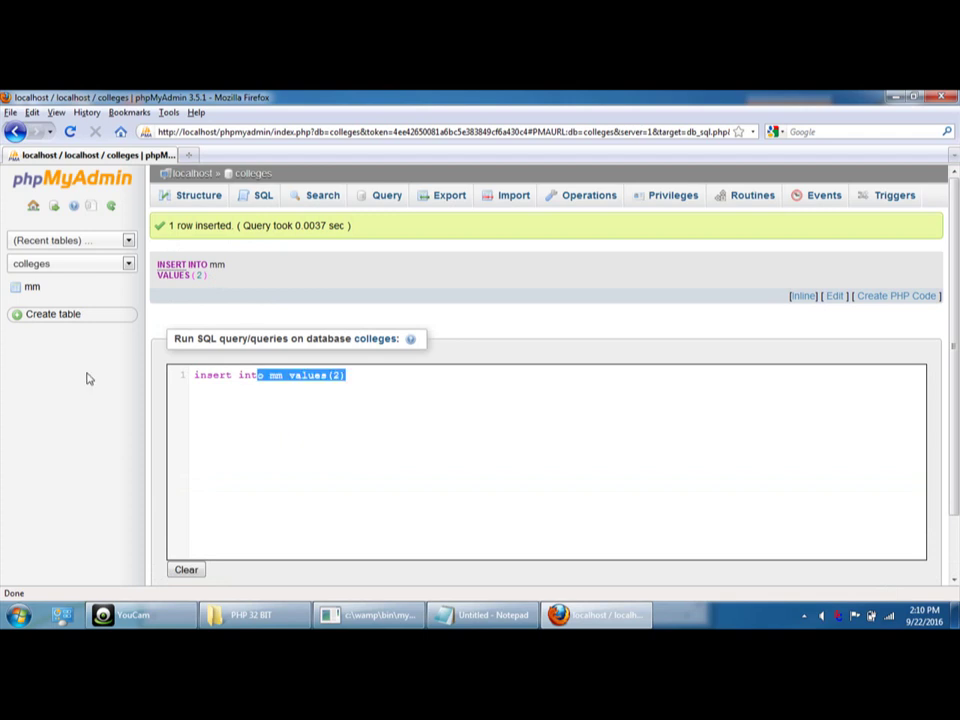
Run 'select * from mm' to confirm the single row with id 2, then close Firefox.
click(187, 568)
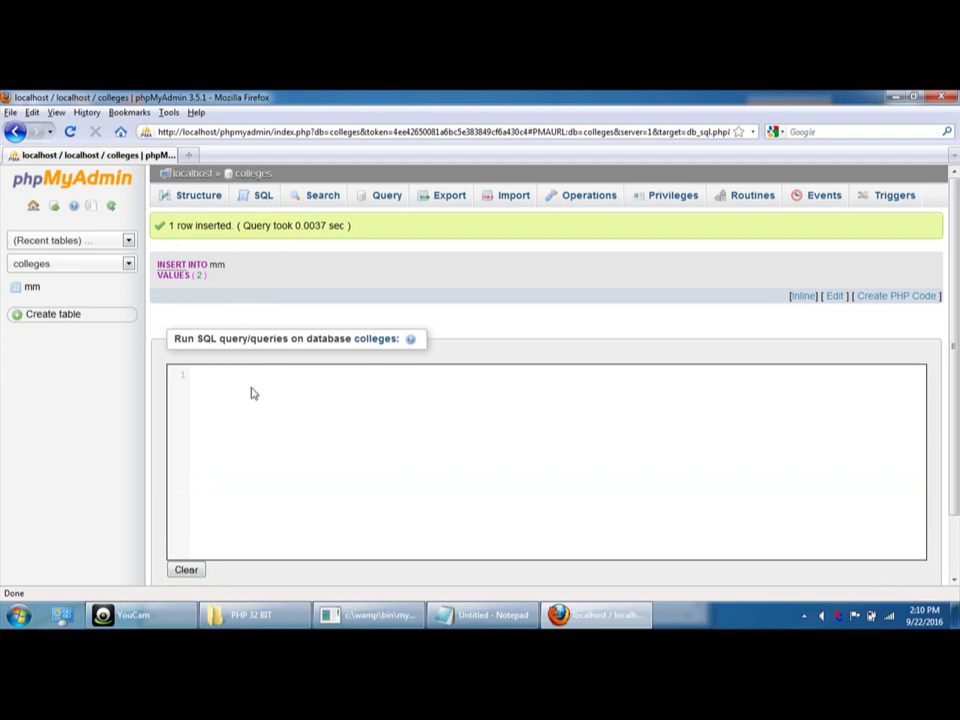
text(select * from mm)
scroll(253, 393, down, 3)
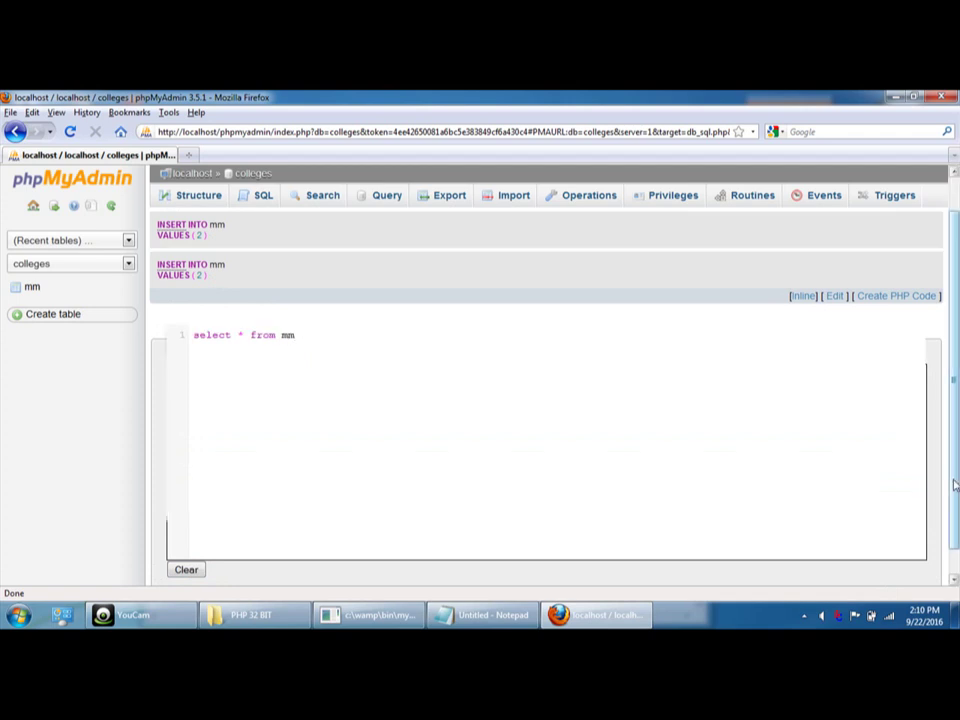
click(910, 548)
scroll(332, 360, down, 1)
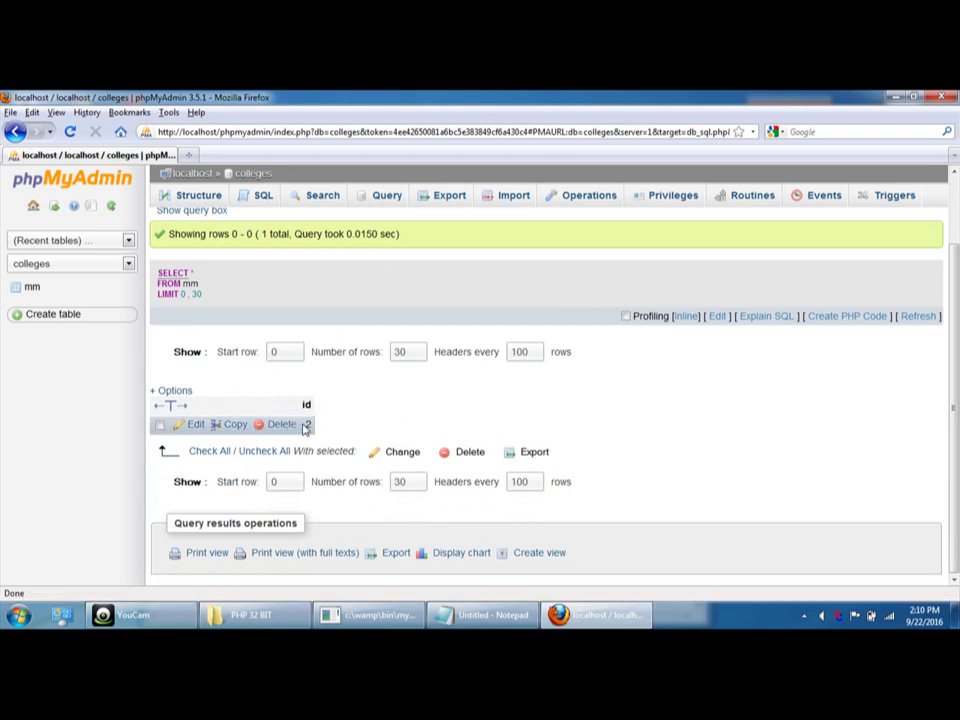
triple_click(308, 424)
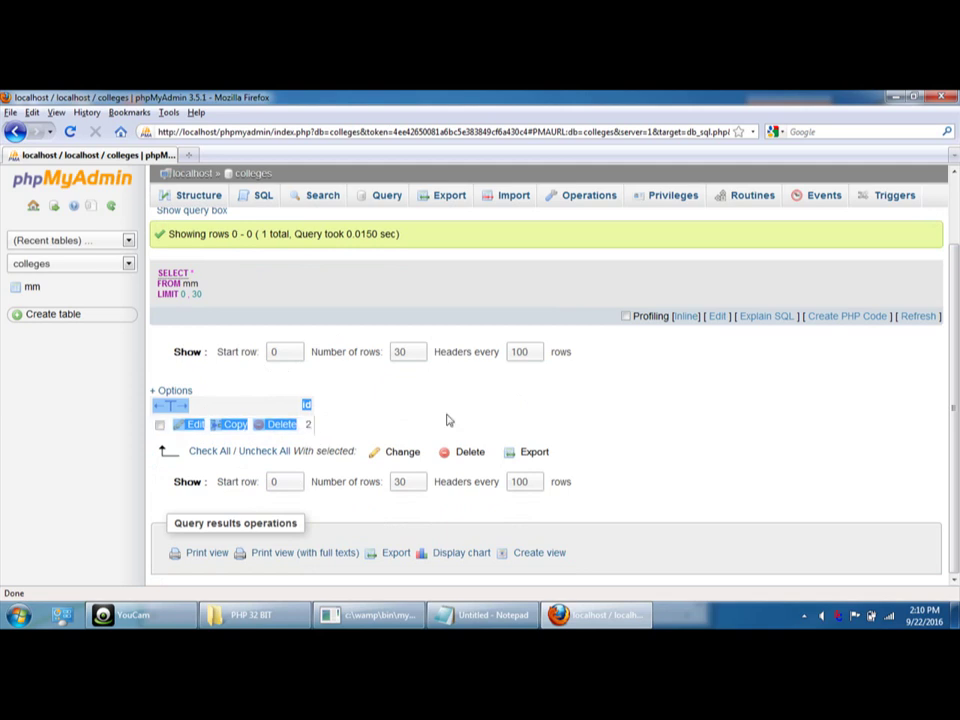
click(114, 517)
key(alt+F4)
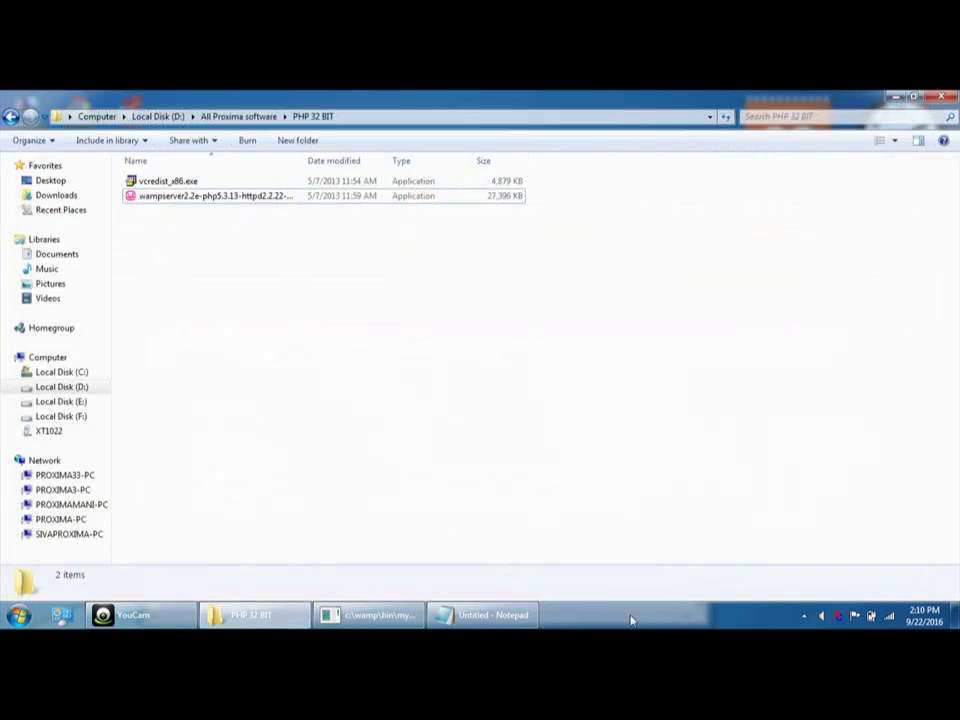
Replace the Notepad note with 'WAMP installed' and 'MYSQL also working'.
click(485, 618)
key(ctrl+a)
key(BackSpace)
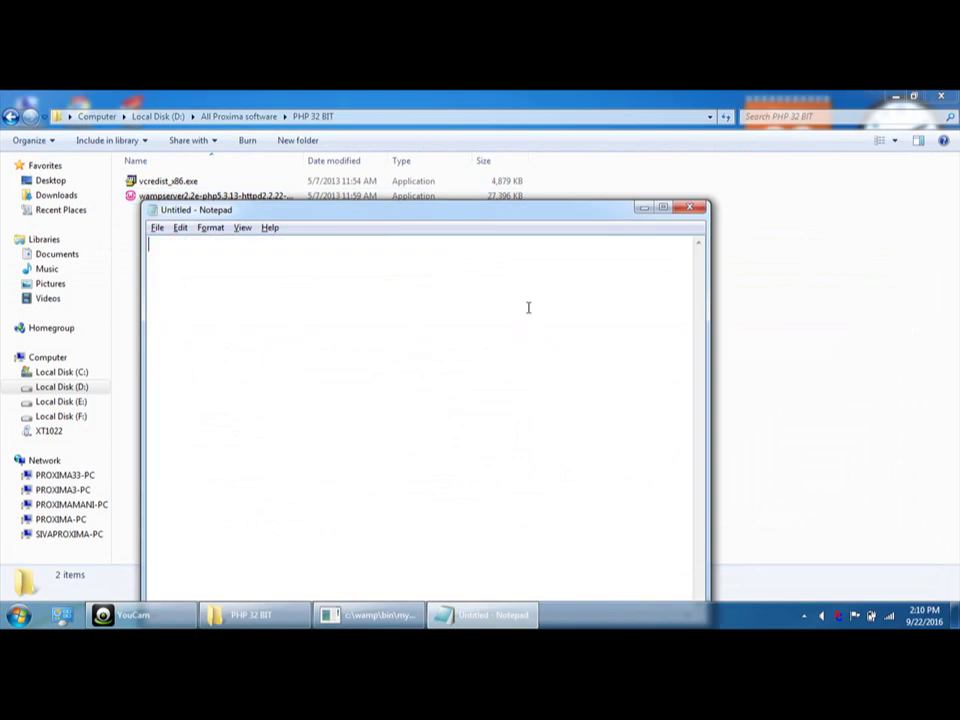
text(WAMP installed)
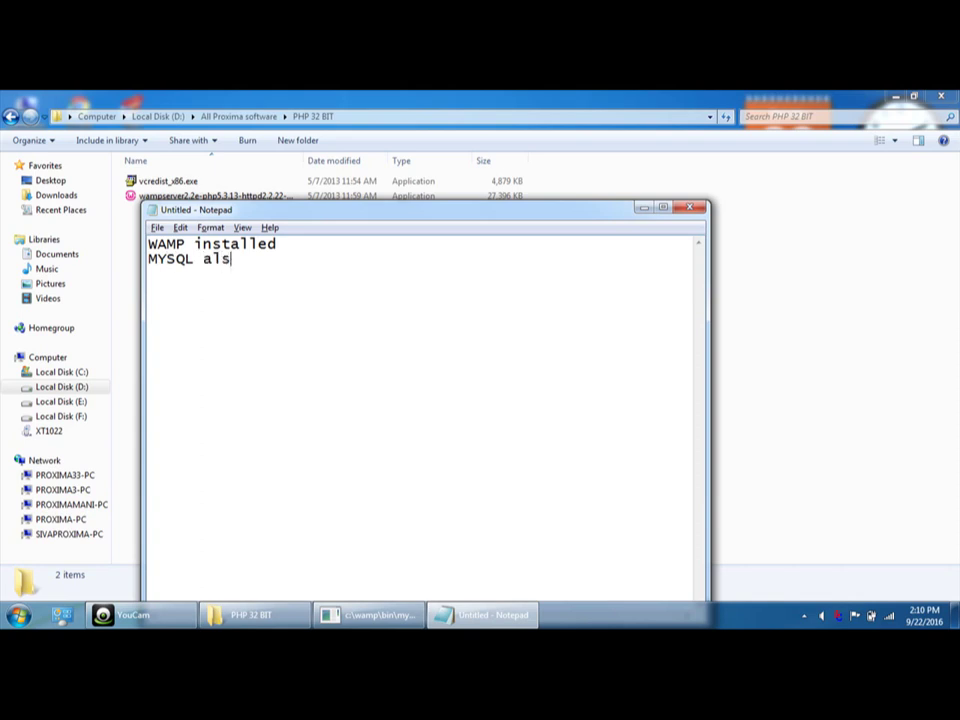
text(wo)
text(ork)
text(ing)
Minimise the PHP 32 BIT folder and Notepad to bring back the MySQL console.
click(812, 274)
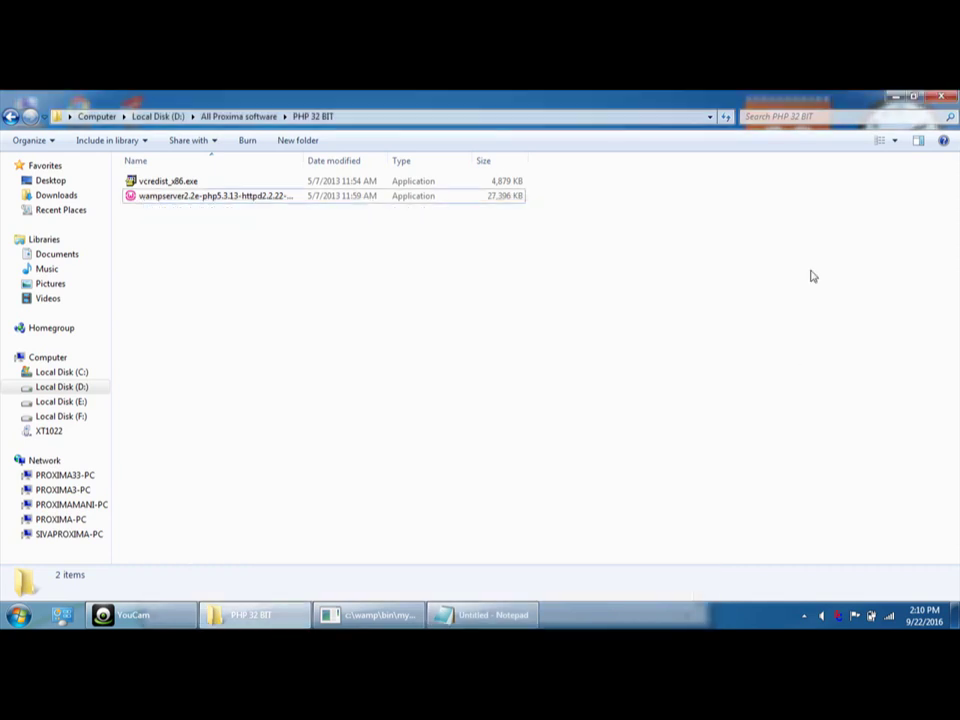
click(887, 105)
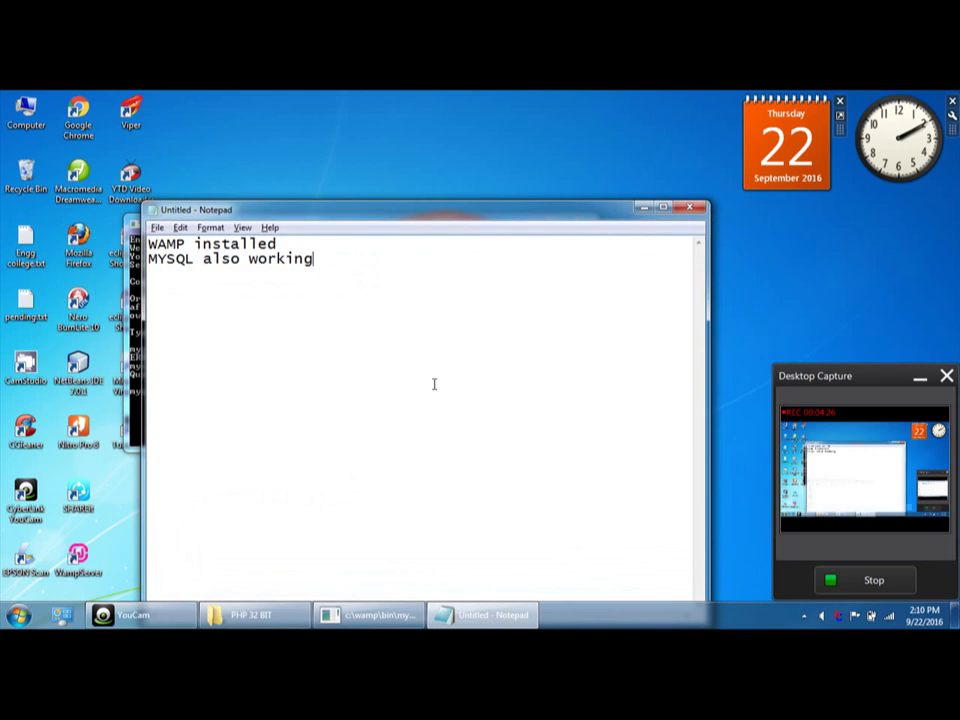
click(646, 210)
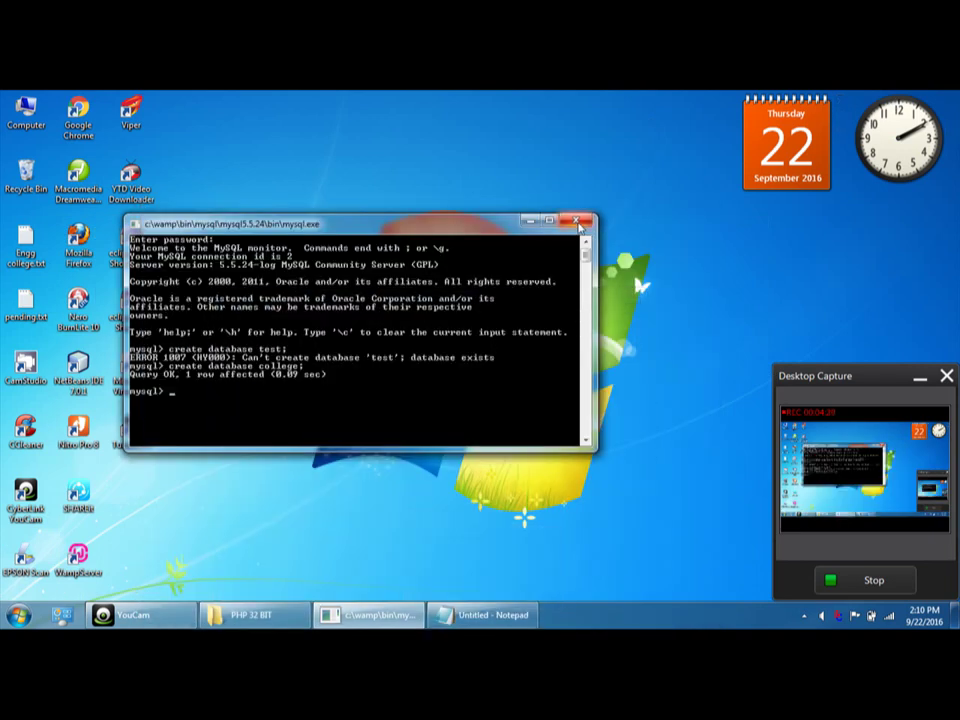
Close the MySQL console and launch Dreamweaver 8 from All Programs > Macromedia.
click(577, 222)
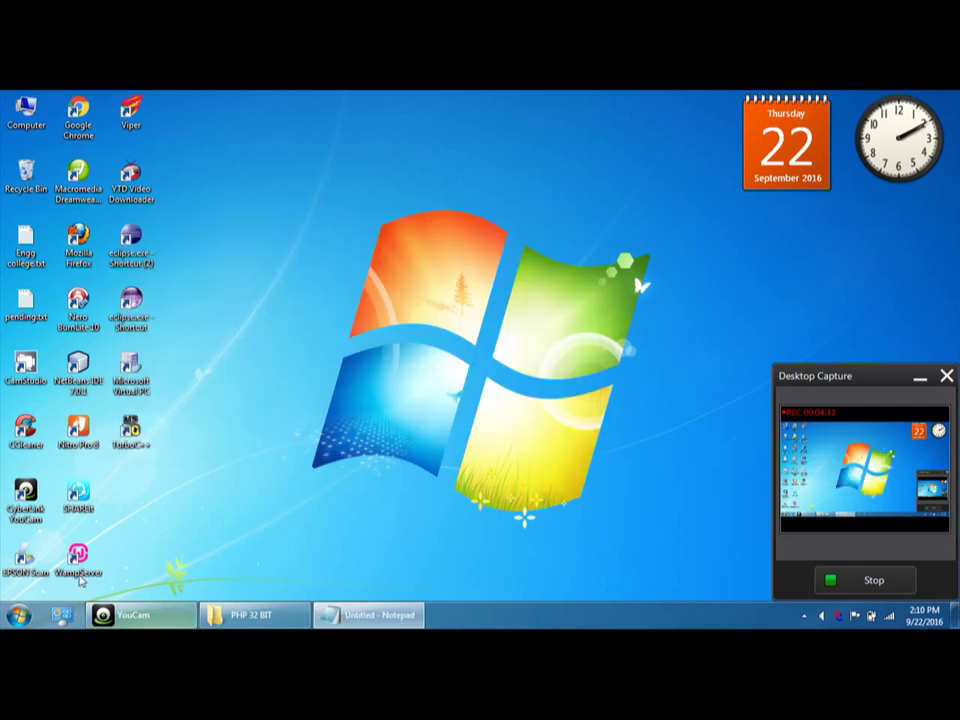
click(18, 615)
click(51, 551)
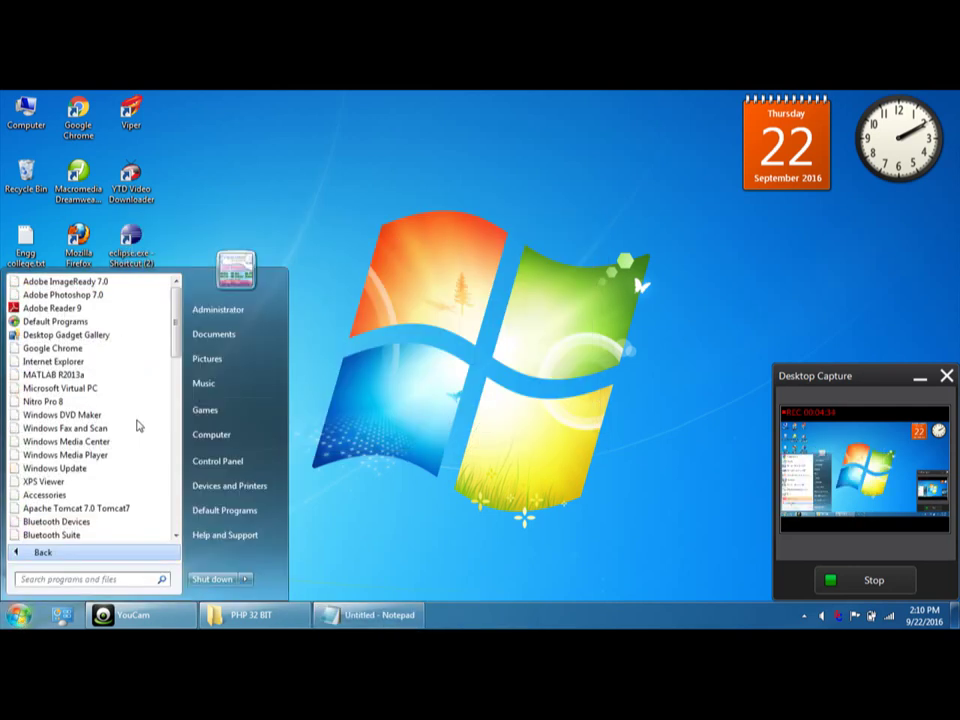
scroll(133, 410, down, 4)
scroll(124, 386, down, 6)
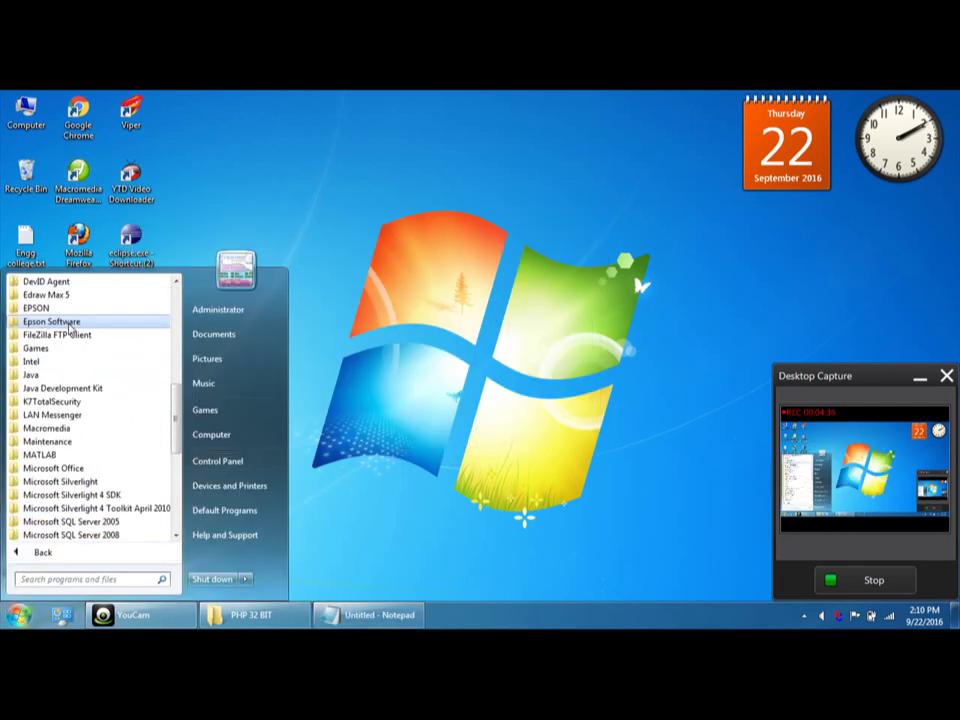
scroll(75, 339, down, 2)
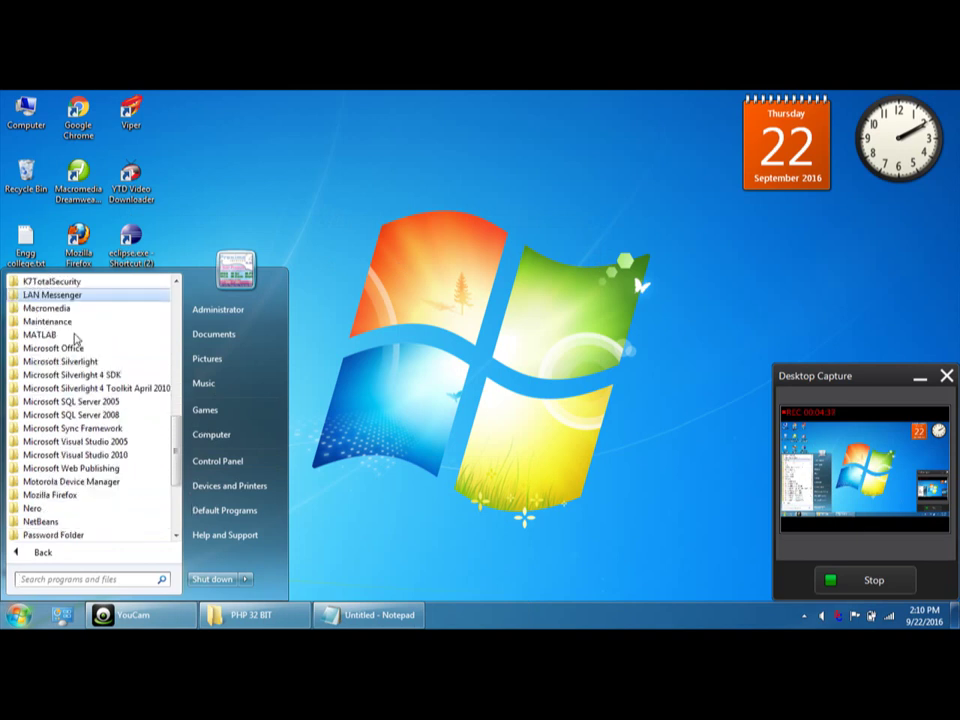
click(50, 309)
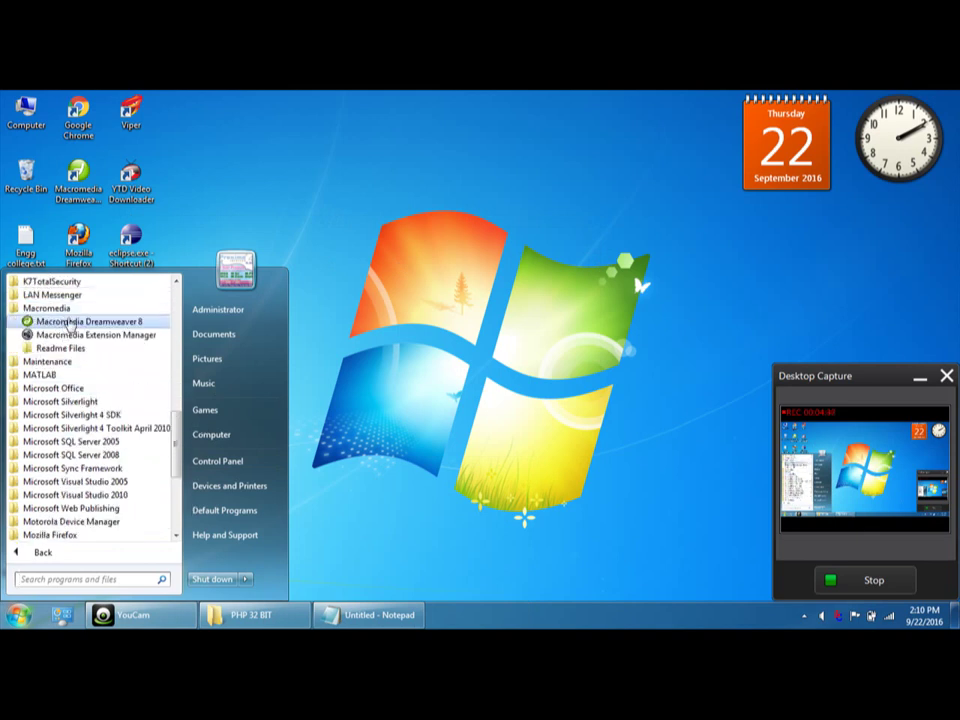
click(60, 322)
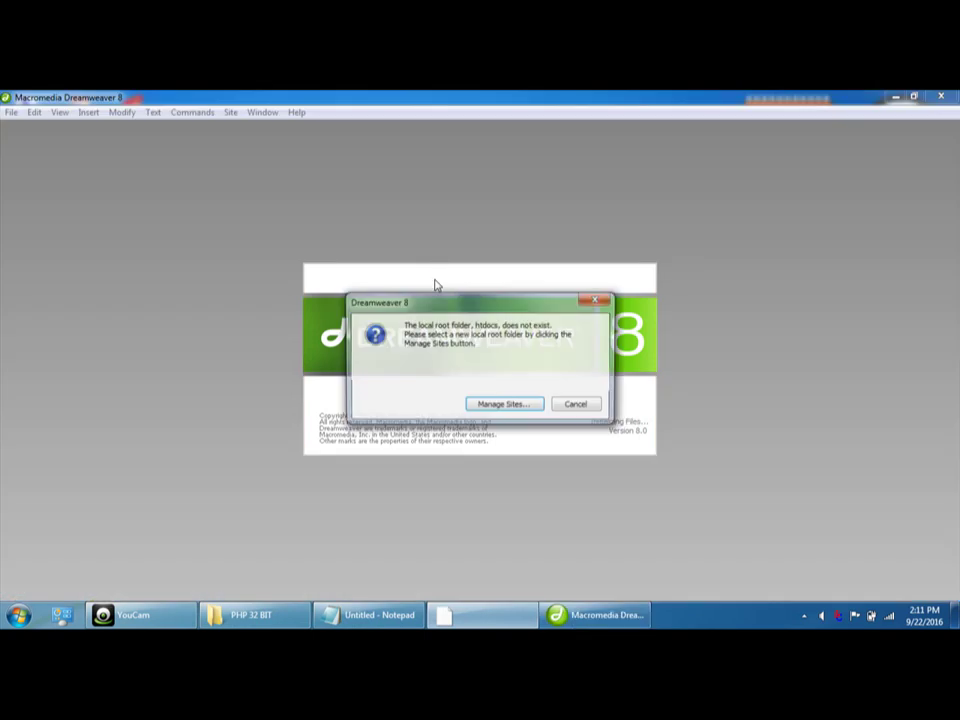
Remove the broken myphpsite site through Manage Sites, then bring the Notepad note forward.
click(506, 407)
click(535, 366)
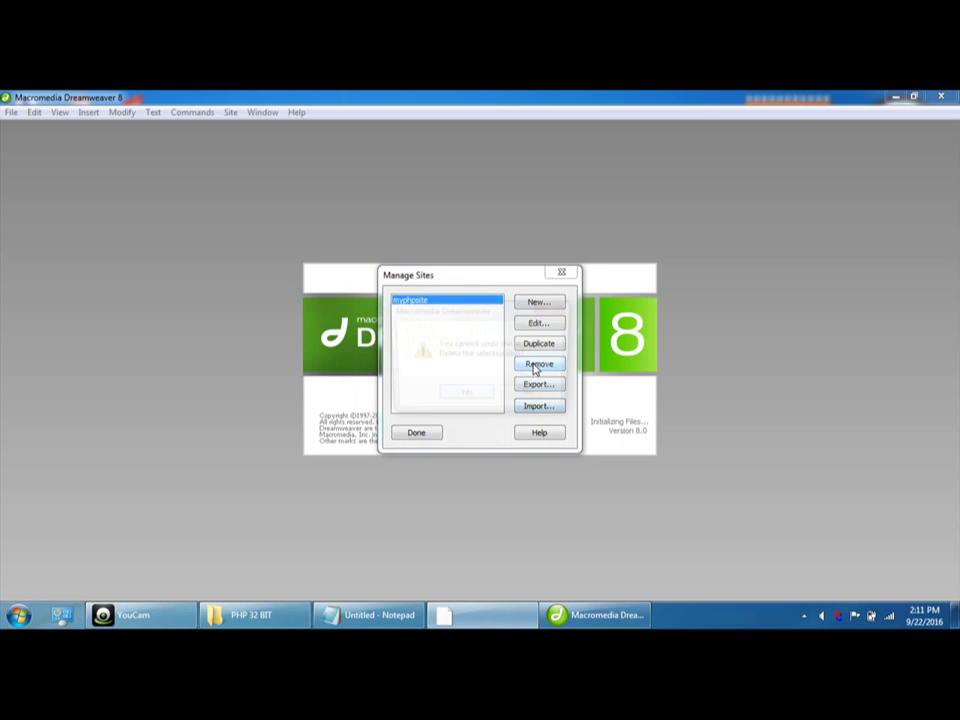
click(470, 397)
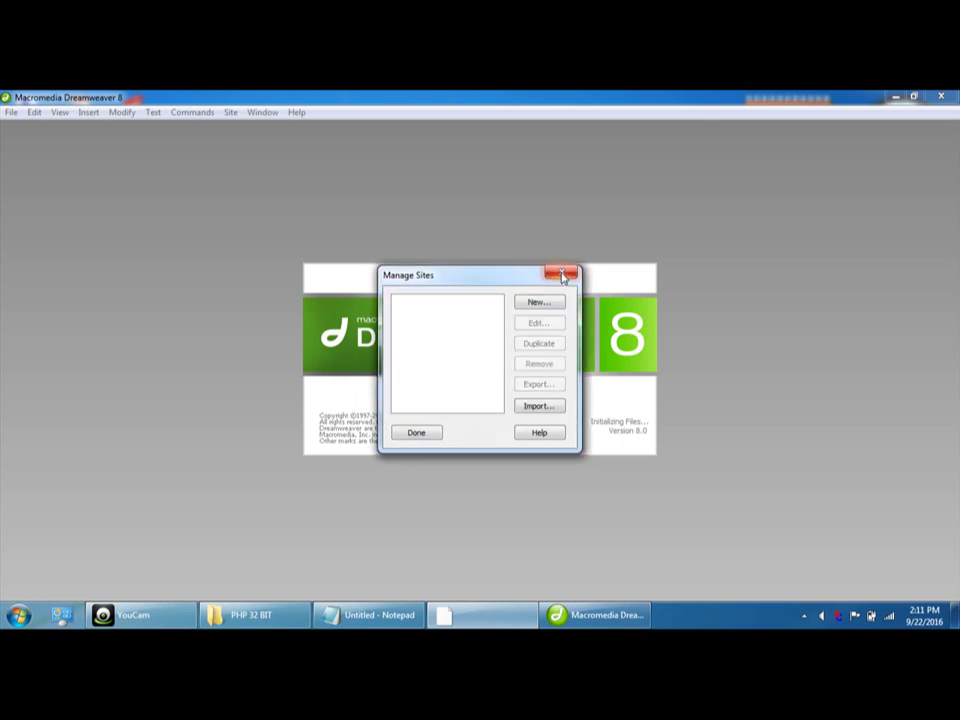
click(561, 275)
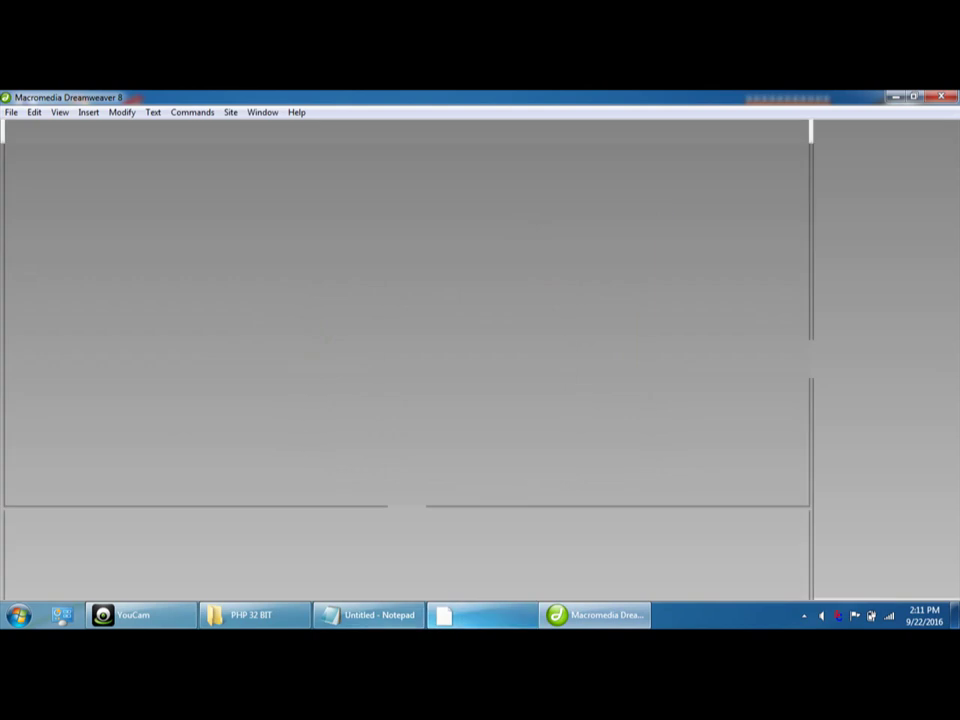
click(369, 615)
Replace the Notepad notes with 'First op' and open Dreamweaver's Site menu.
key(ctrl+a)
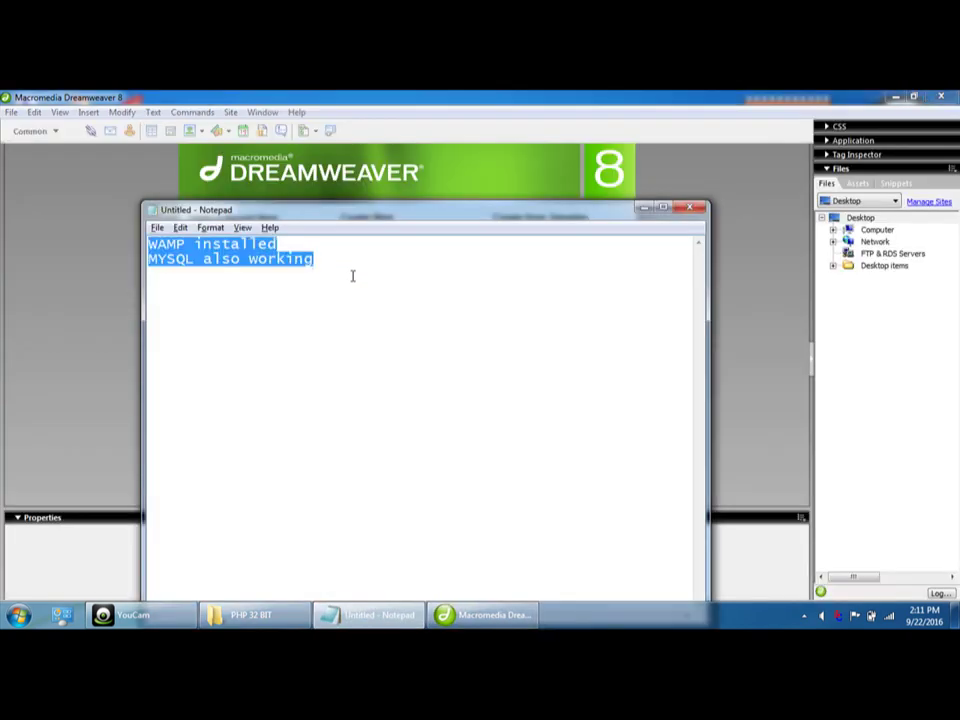
key(Delete)
text(First open dreamweaver)
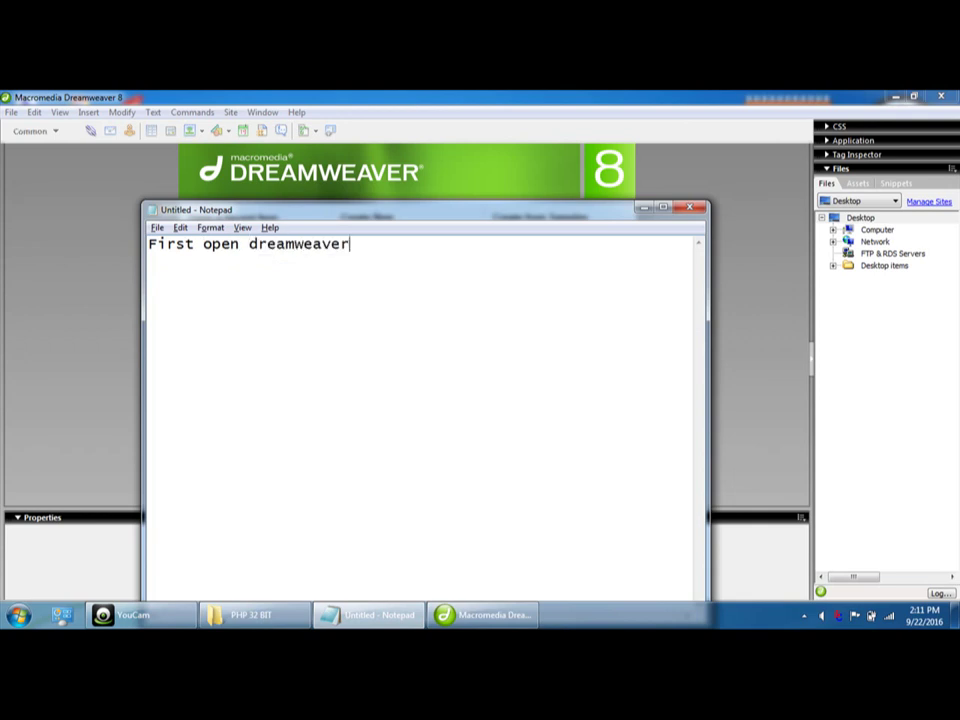
click(443, 118)
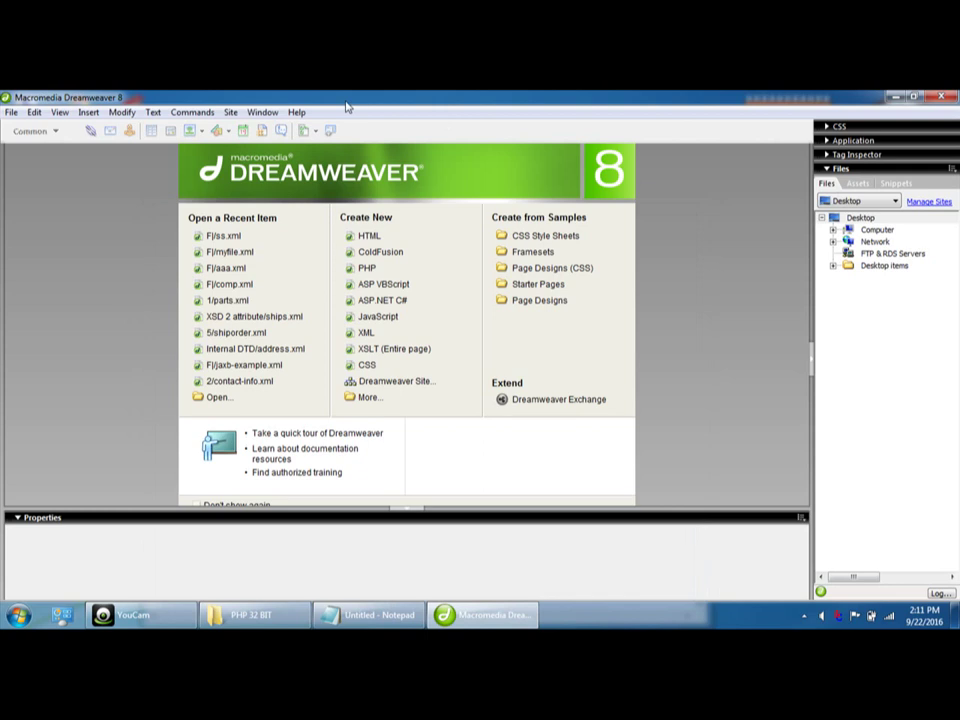
click(230, 112)
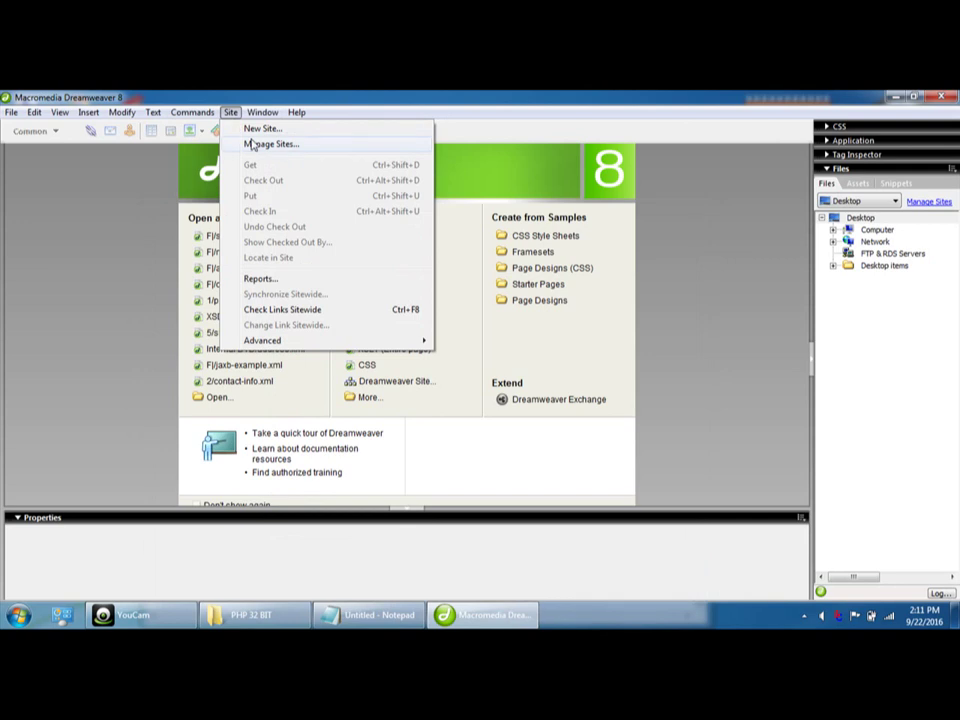
Start a new site named Mywebsites and change the Notepad note to 'any name u can give'.
click(260, 128)
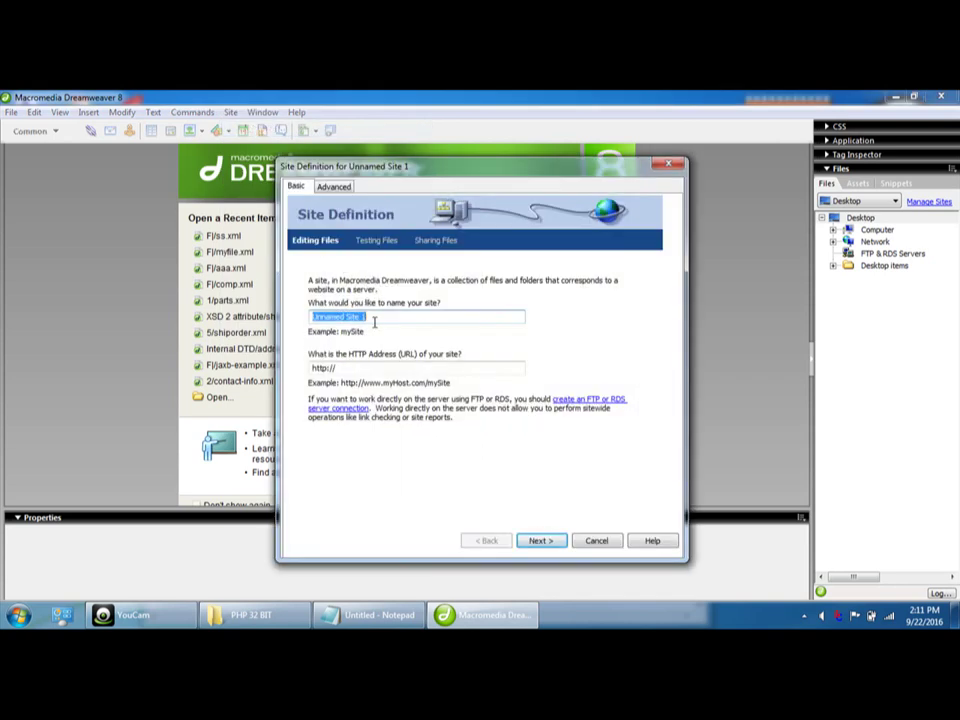
text(Mywebsites)
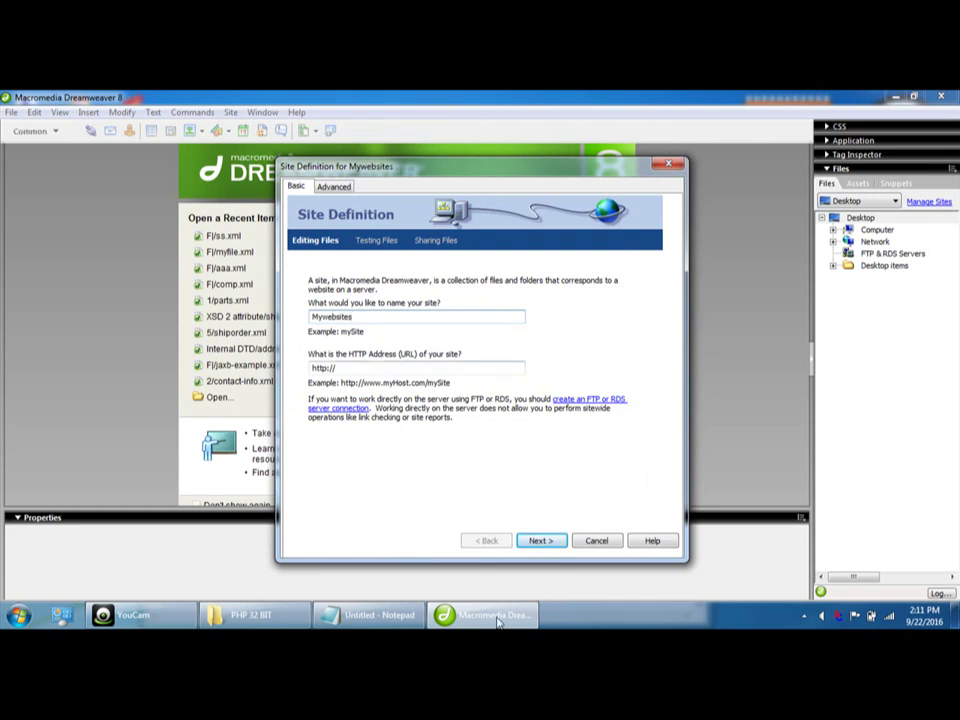
click(370, 615)
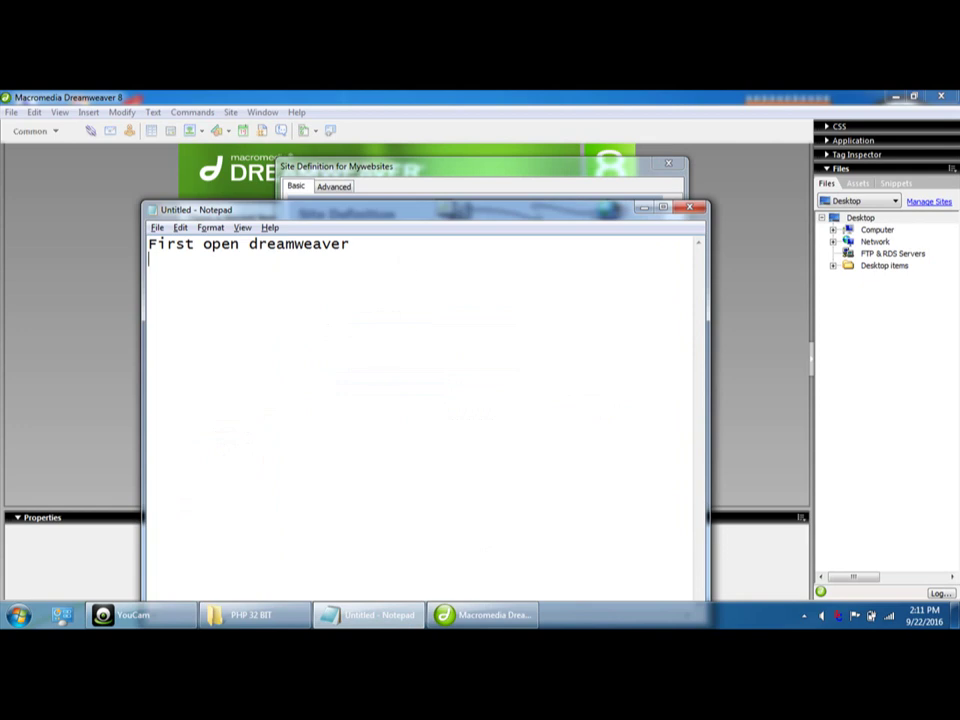
text(na)
key(ctrl+a)
text(an)
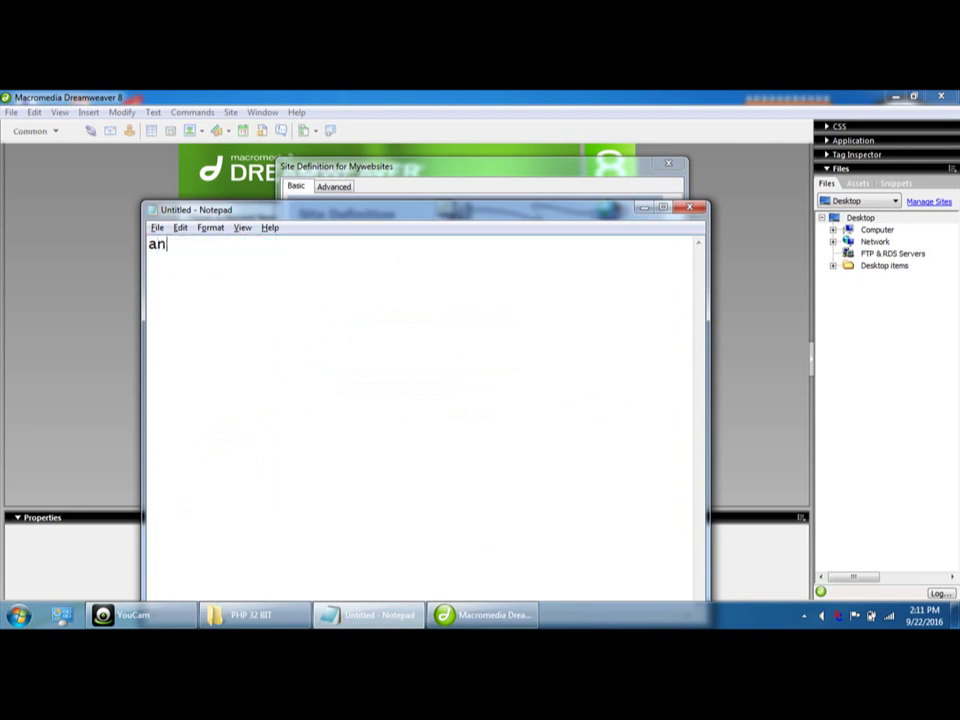
text(y name u can give)
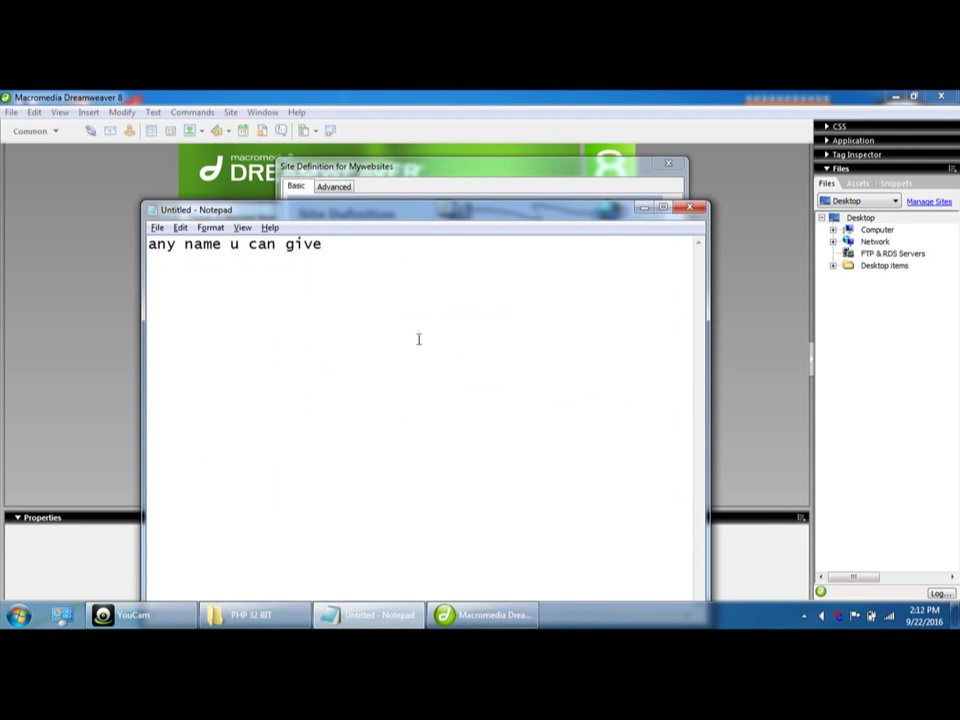
click(414, 168)
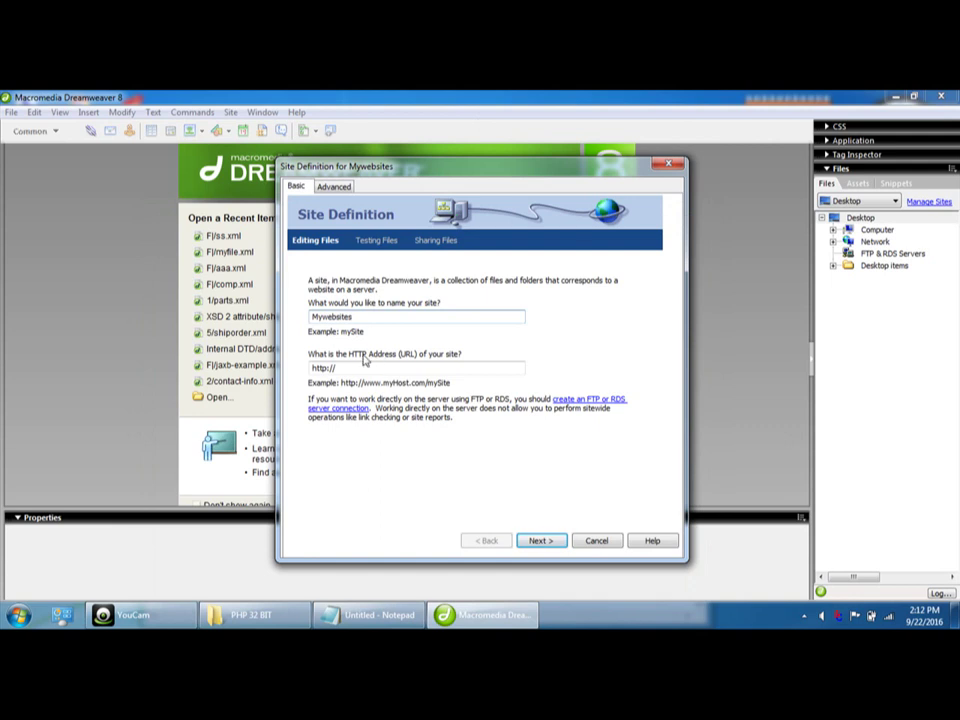
Choose PHP MySQL server technology and 'Edit and test locally', then browse for the local root folder.
click(540, 540)
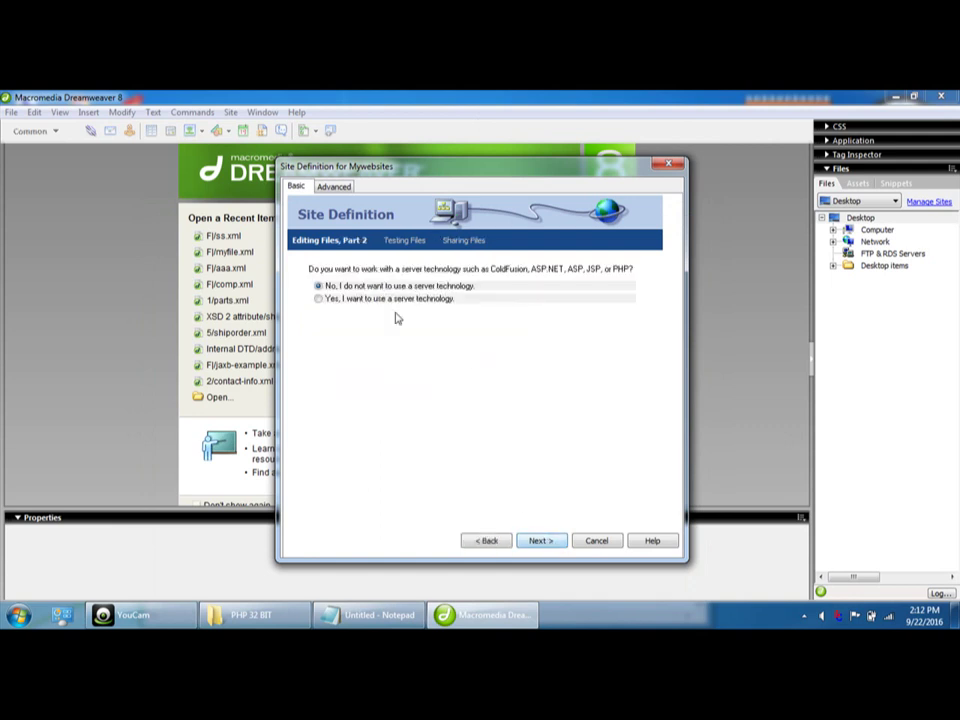
click(334, 303)
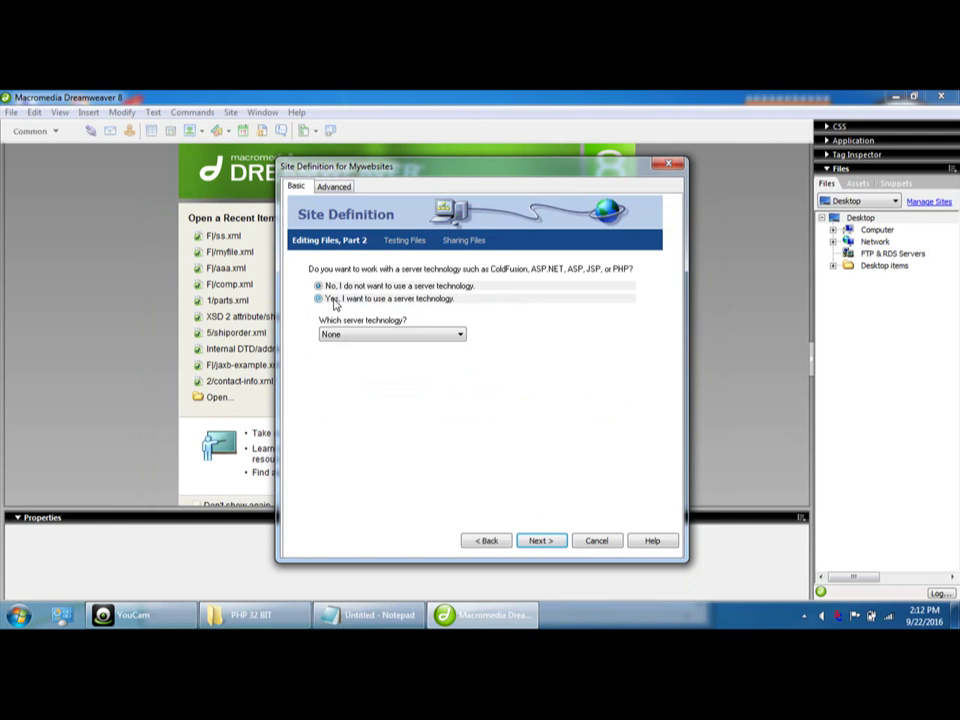
click(456, 339)
click(343, 410)
click(540, 541)
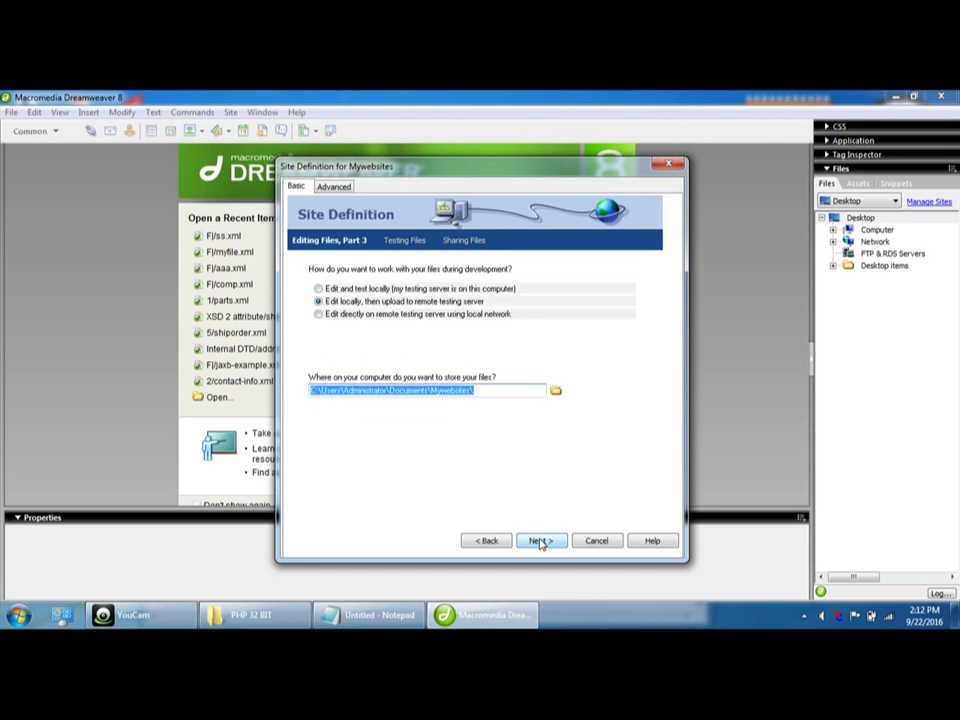
click(338, 289)
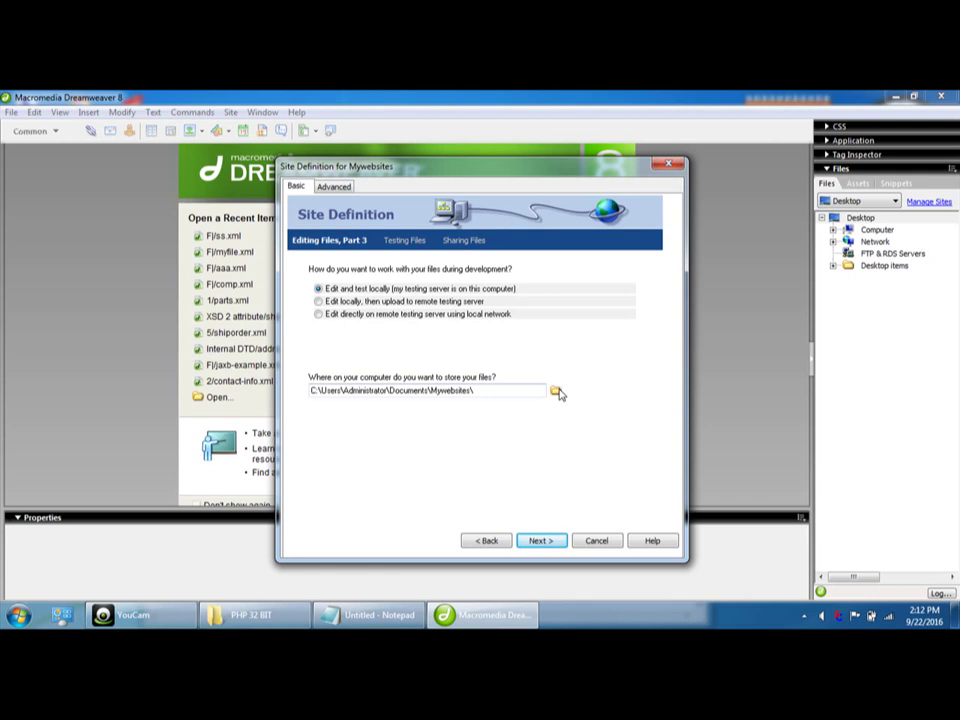
click(557, 392)
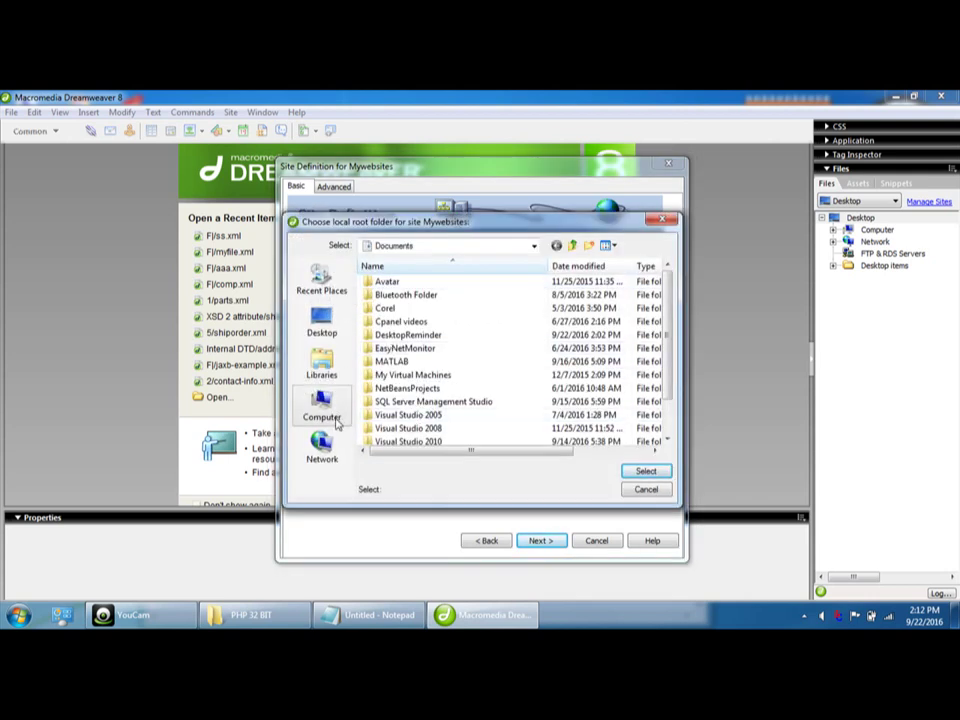
Browse the folder chooser to Local Disk (C:) and try moving the chooser window aside.
click(340, 414)
double_click(380, 284)
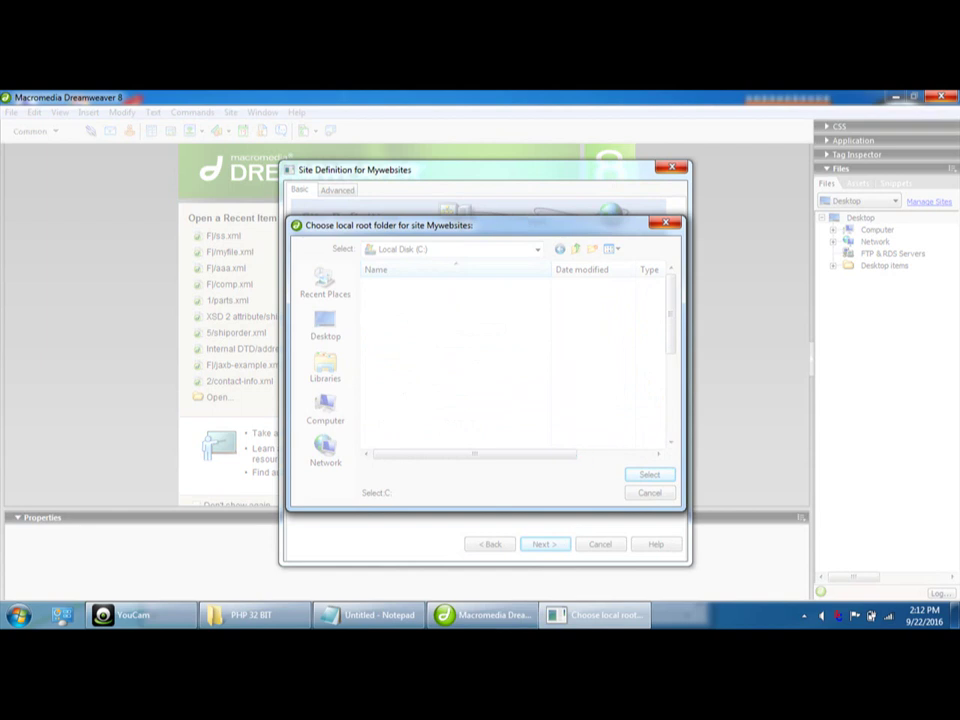
mouse_move(549, 617)
drag(577, 235, 507, 235)
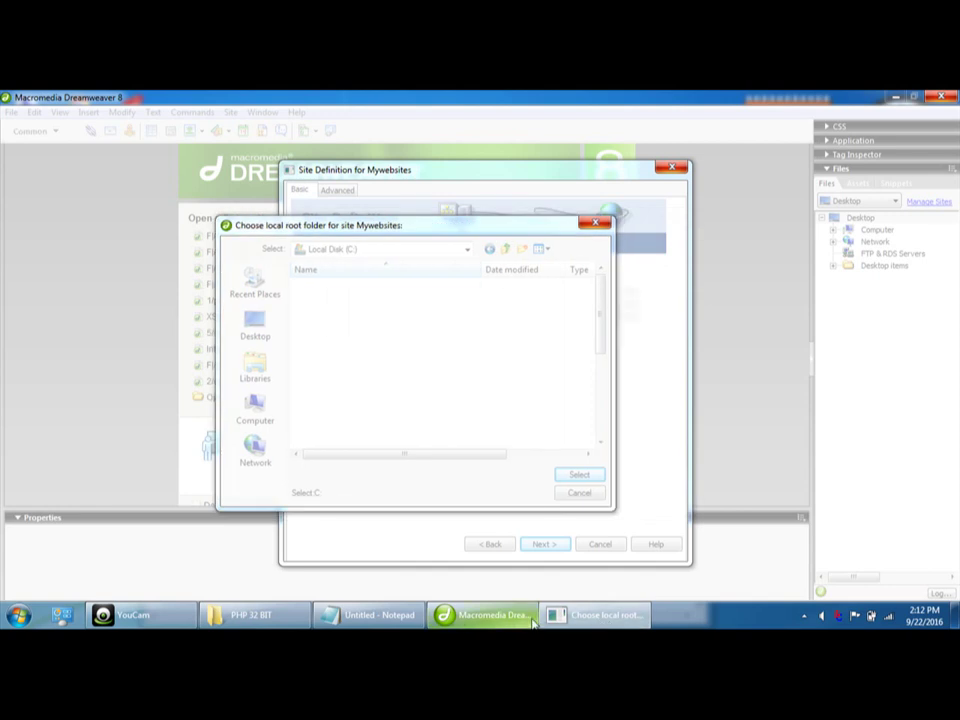
click(592, 620)
click(577, 621)
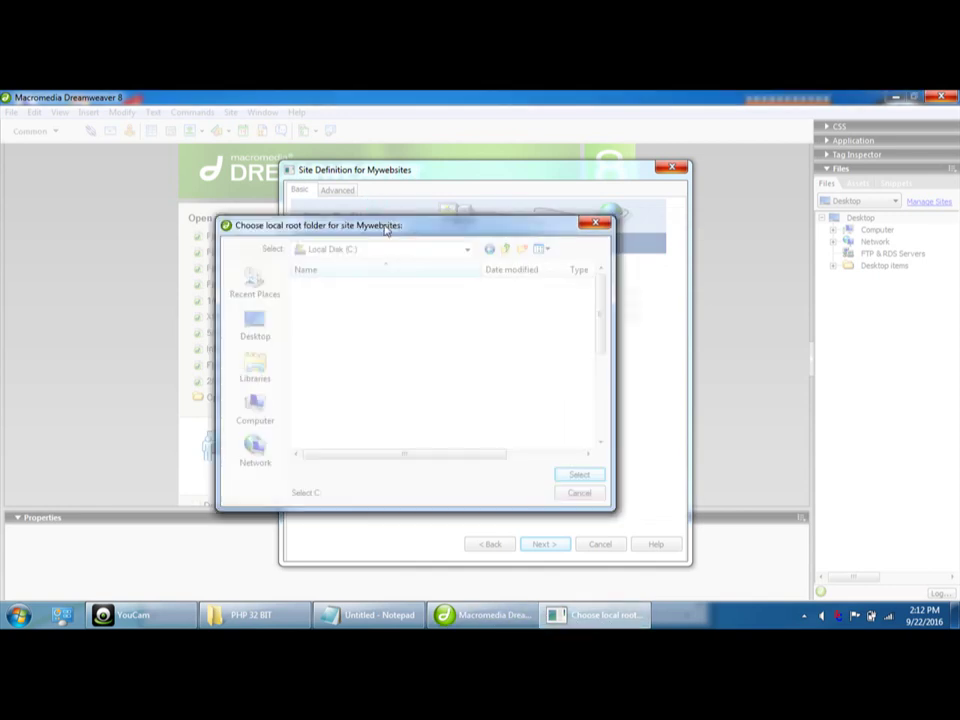
drag(337, 224, 574, 222)
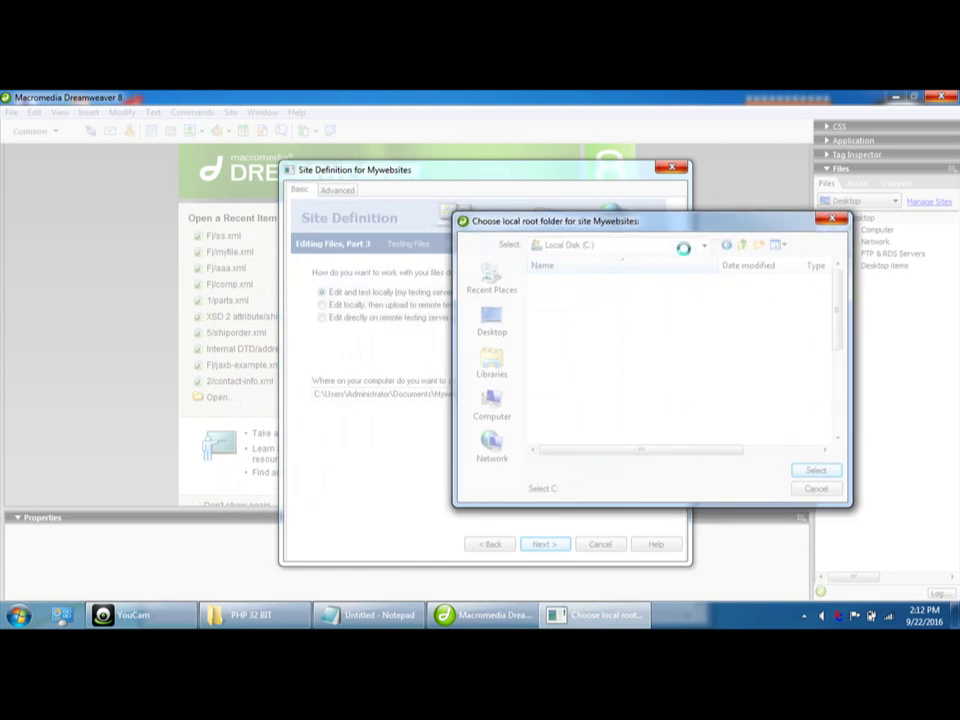
click(563, 615)
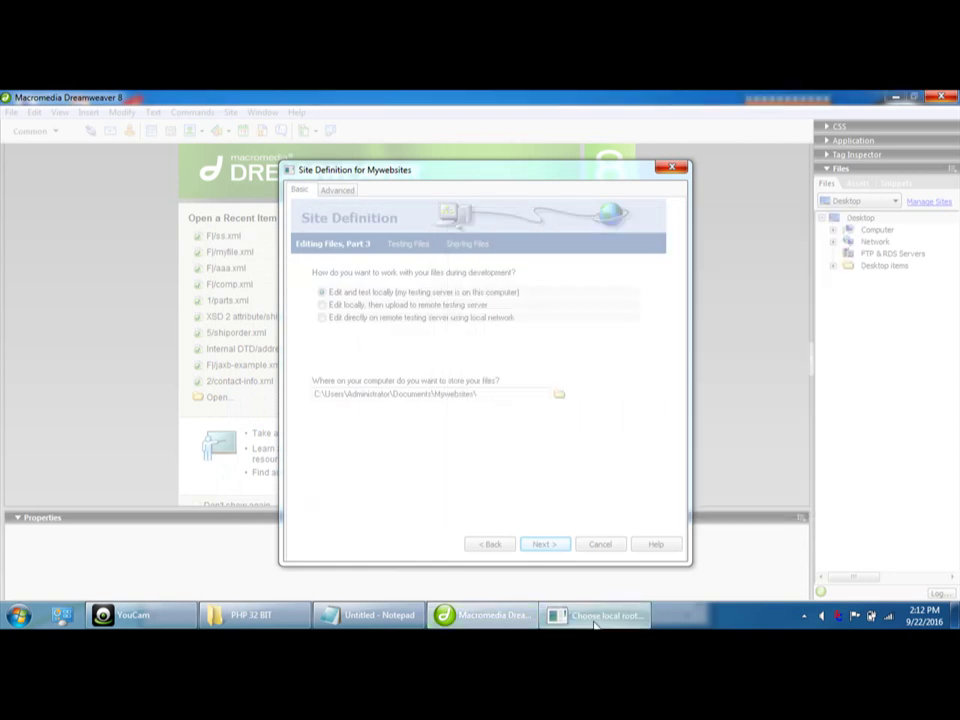
click(563, 615)
Cycle through the open windows, then force-close the unresponsive Dreamweaver.
click(370, 615)
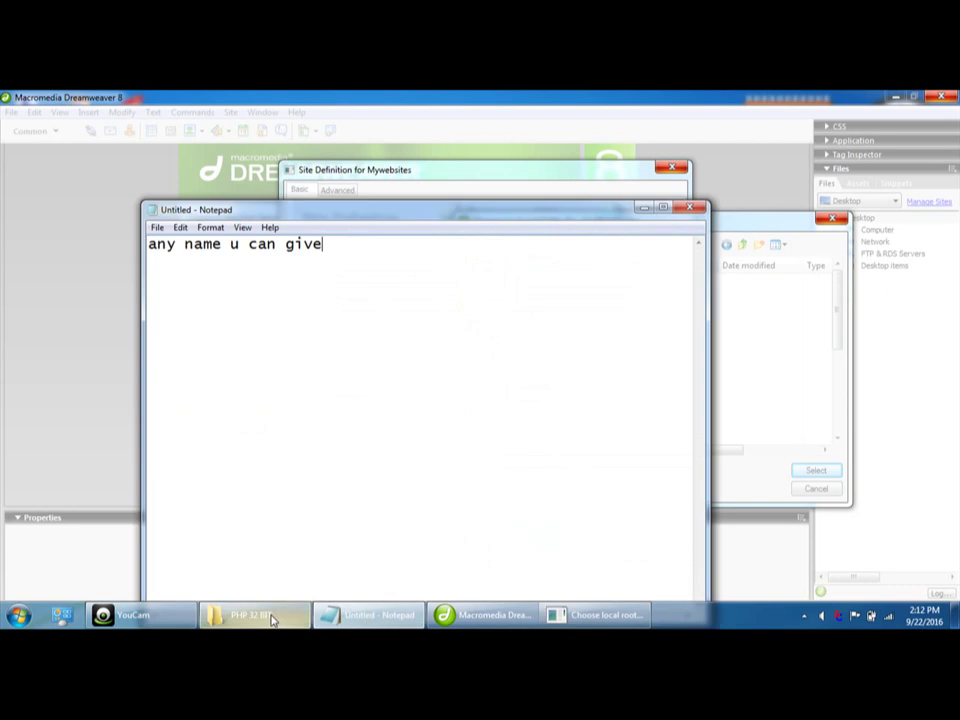
click(262, 616)
click(355, 618)
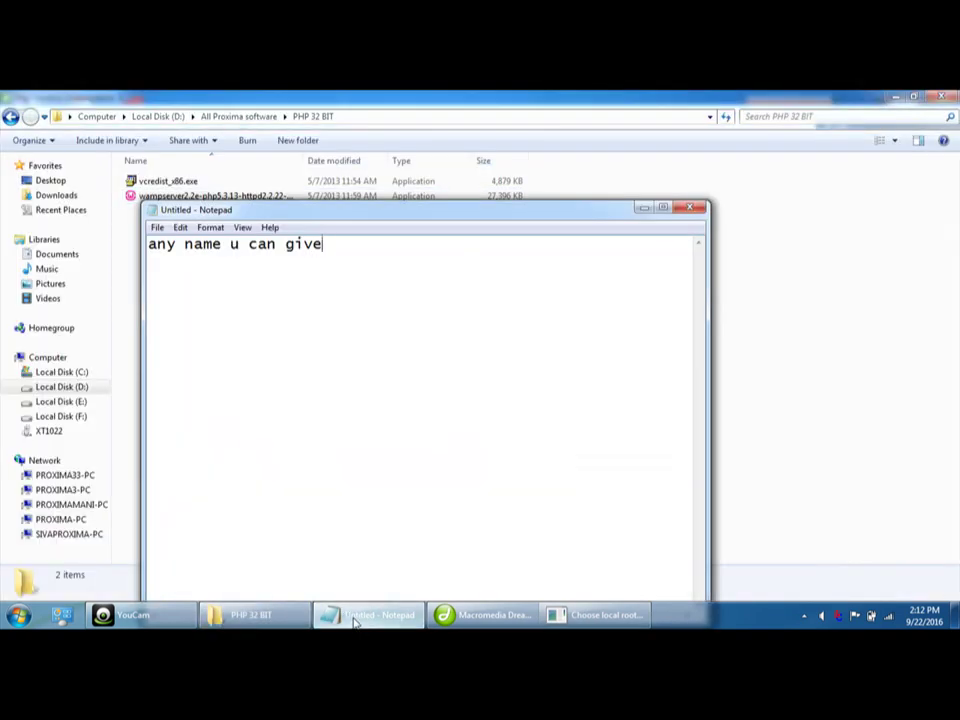
click(598, 615)
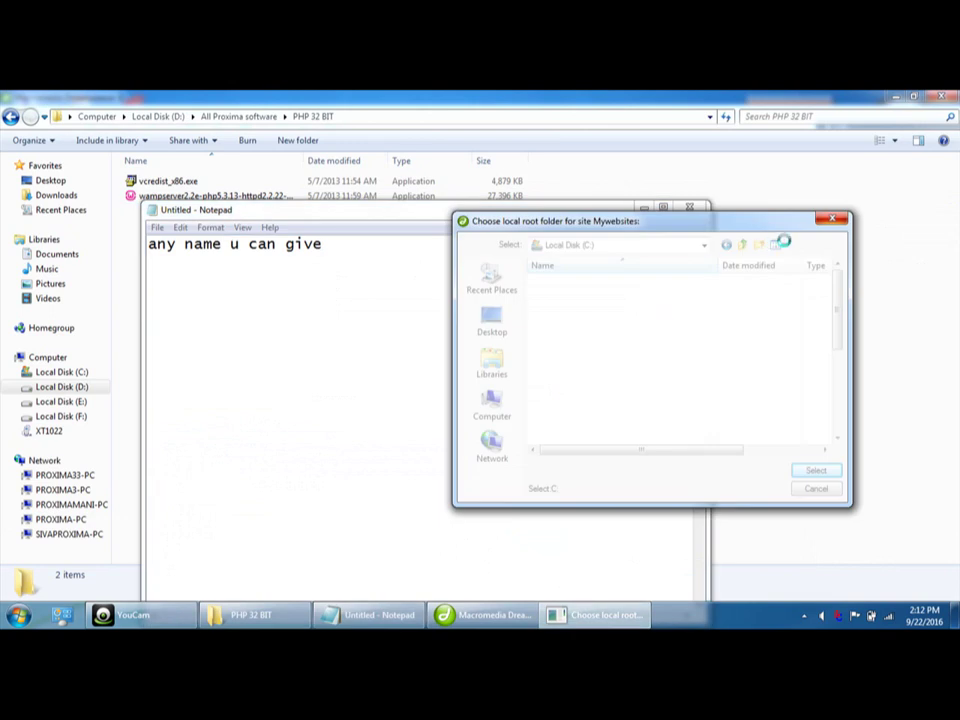
click(490, 616)
right_click(497, 617)
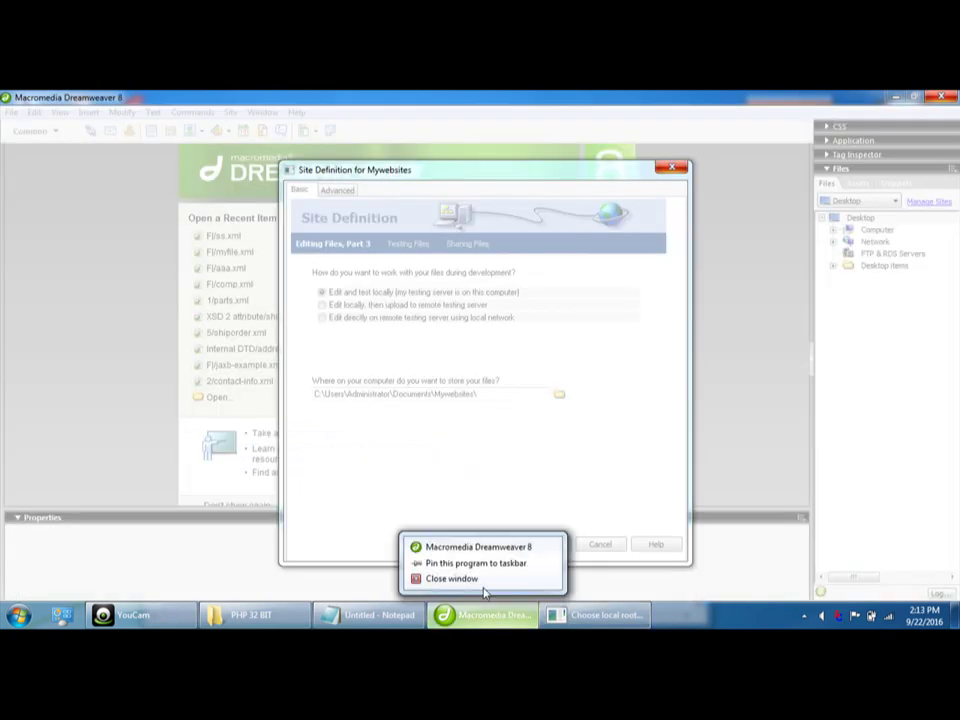
click(476, 579)
click(429, 364)
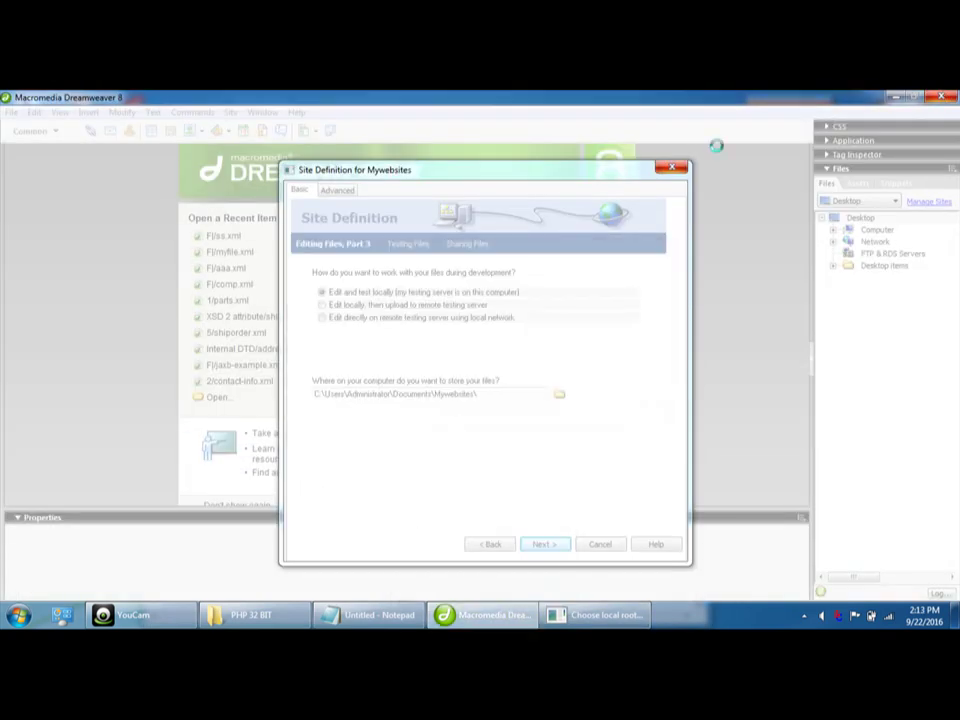
Relaunch Dreamweaver 8 from Start > Macromedia and start a new site definition.
click(600, 615)
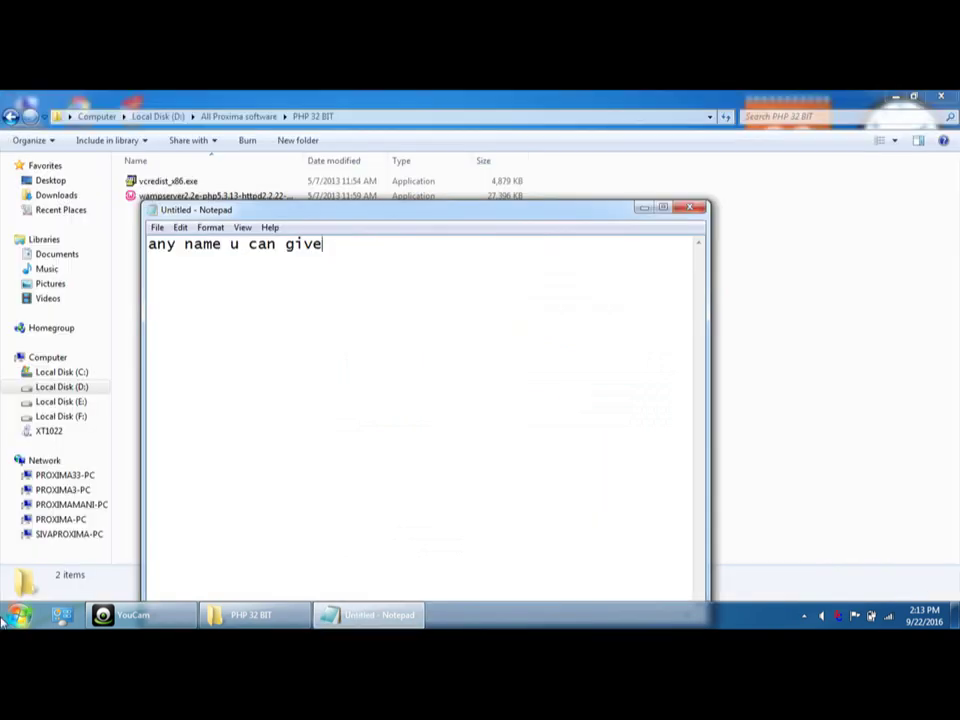
click(18, 615)
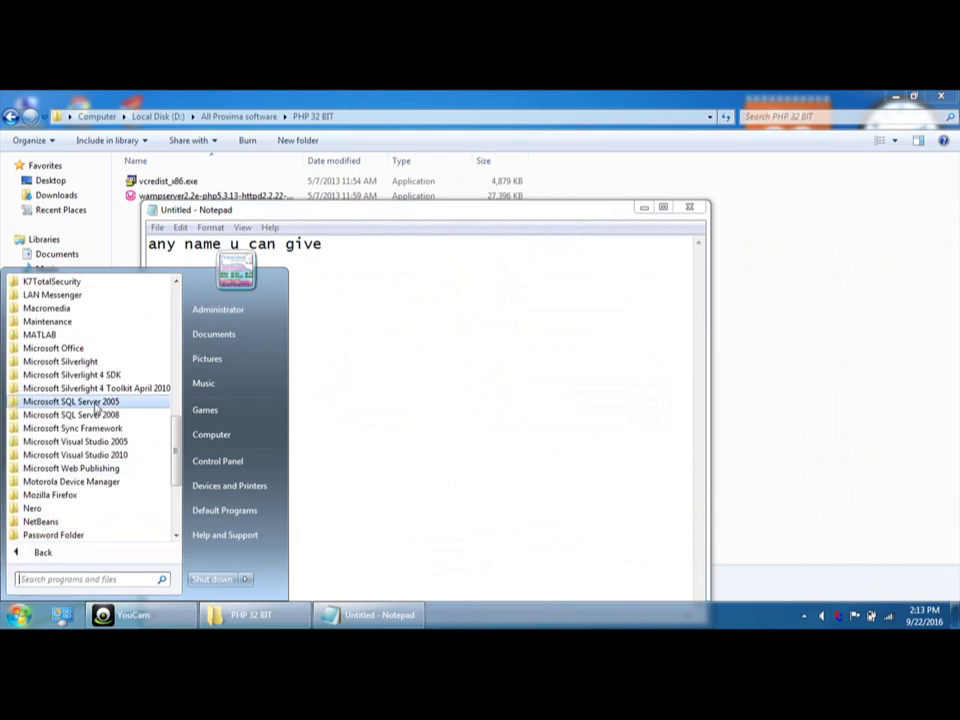
click(60, 308)
click(86, 320)
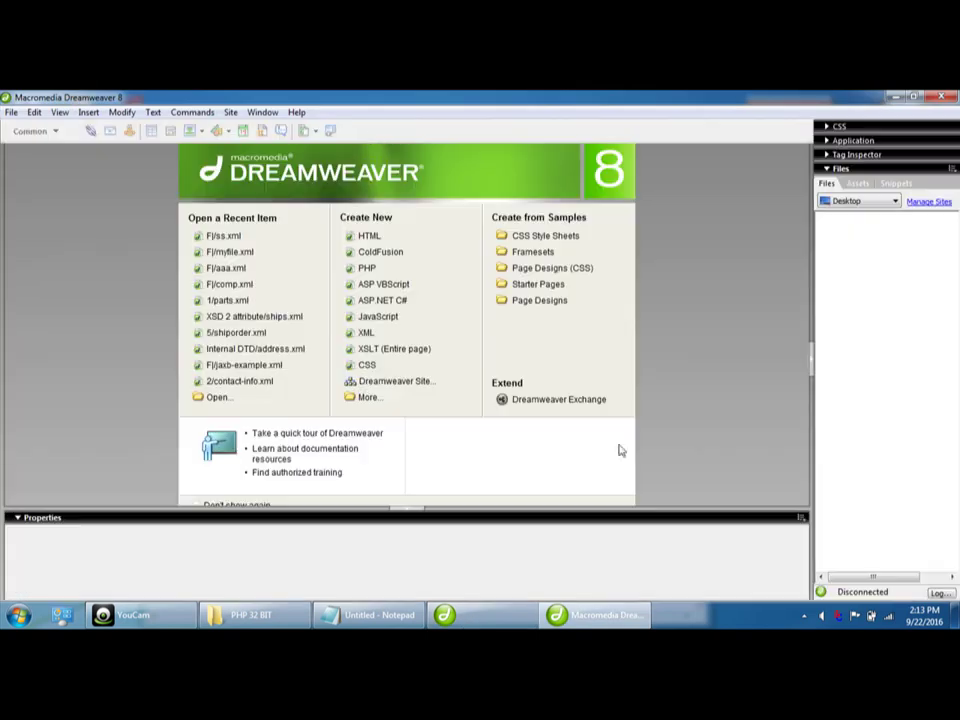
click(230, 112)
click(264, 126)
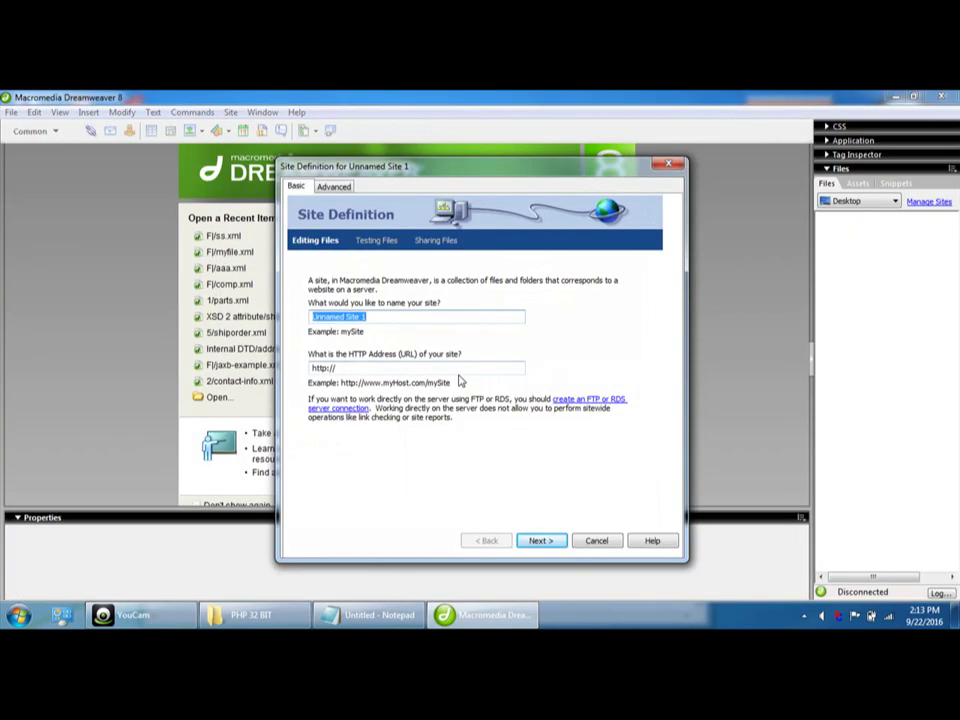
Name the site mywebsites, pick PHP MySQL, select 'Edit and test locally', and browse for its folder.
text(m)
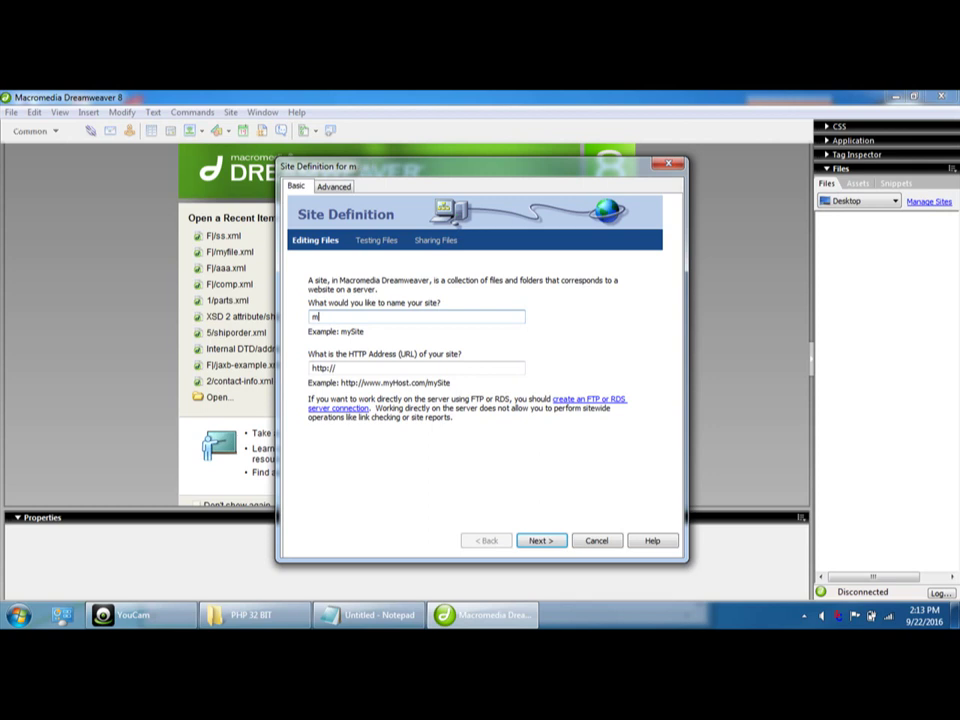
text(ysiteywebsites)
key(alt+Tab)
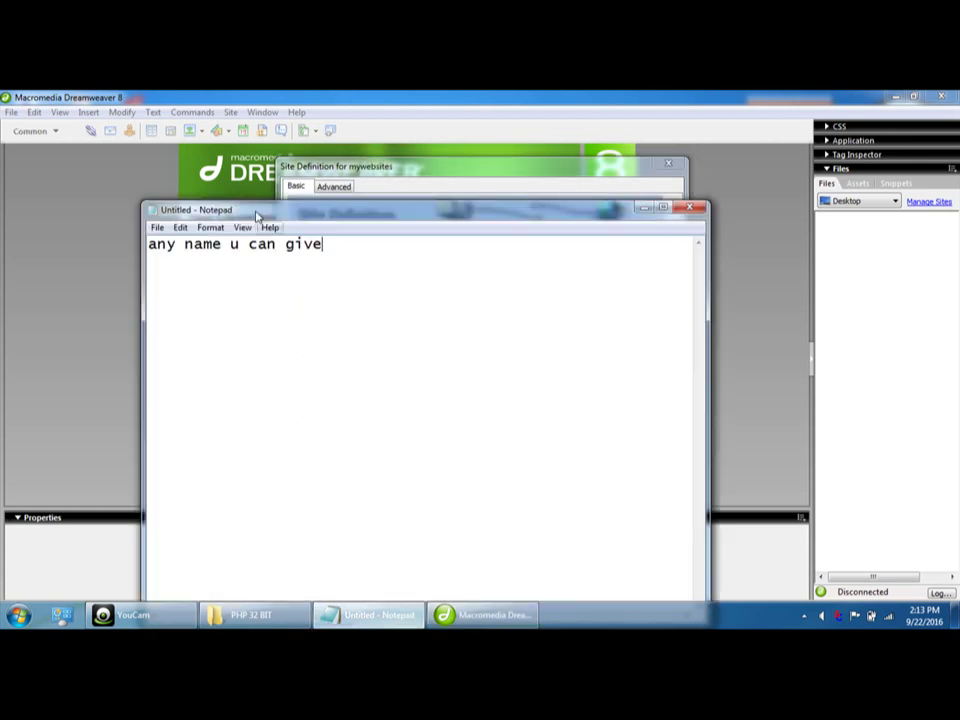
click(469, 619)
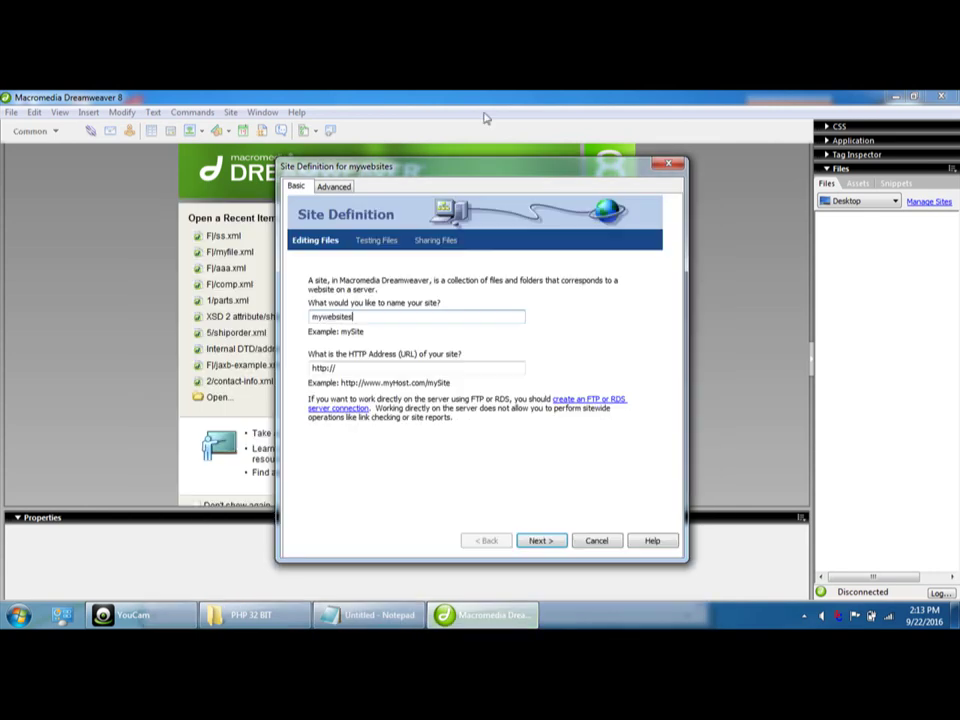
click(542, 541)
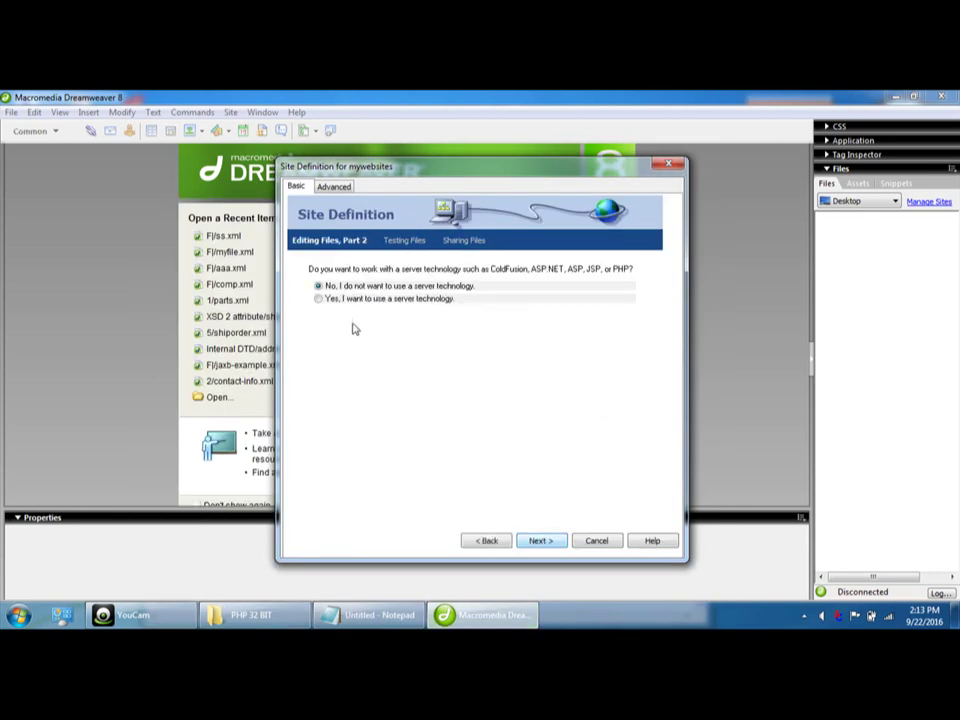
click(353, 298)
click(417, 336)
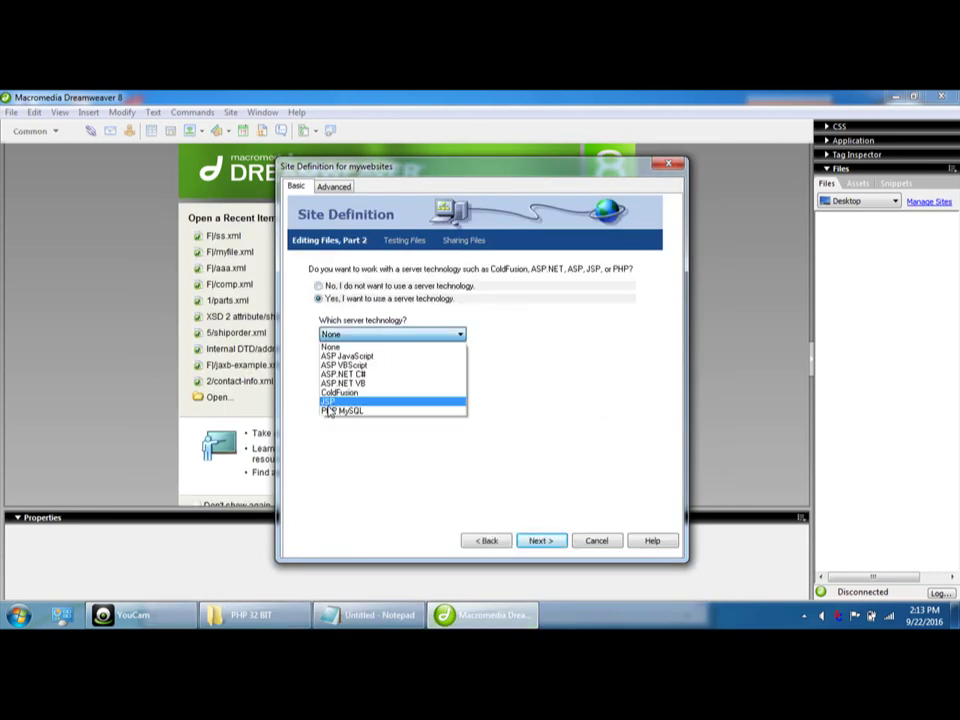
click(400, 407)
click(540, 541)
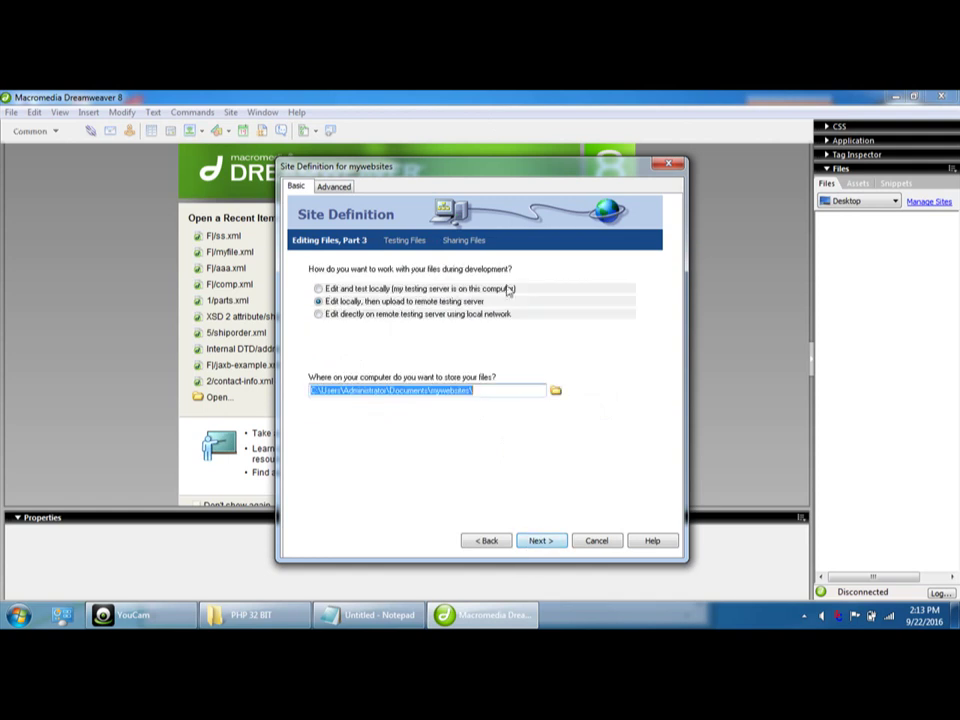
click(380, 289)
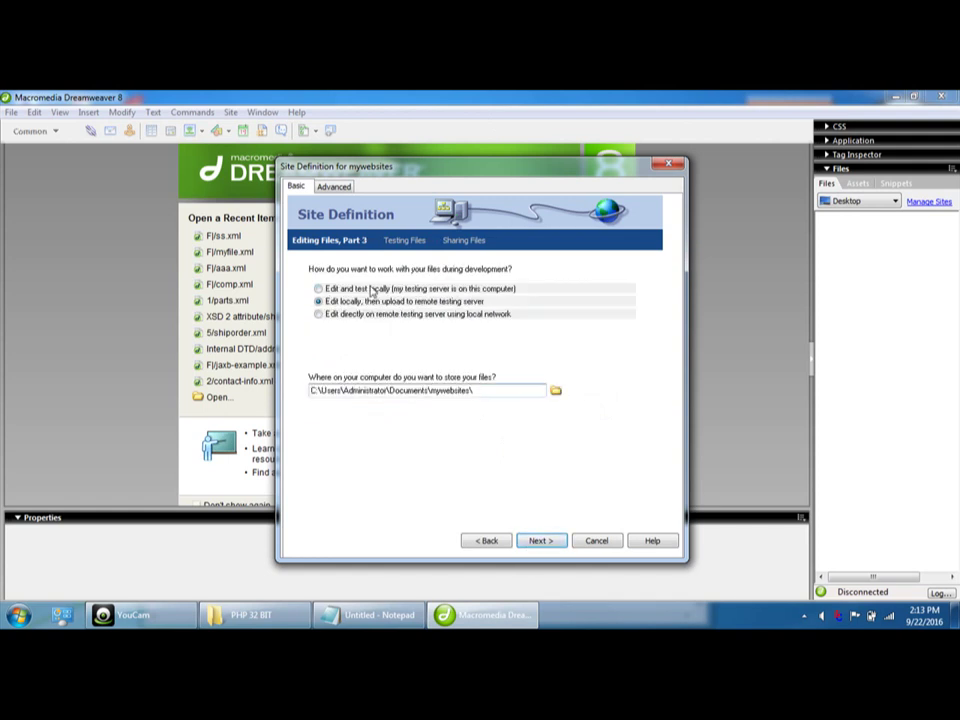
click(555, 393)
Set the site's local root folder to C:\wamp\www, reselecting www to confirm it.
click(322, 408)
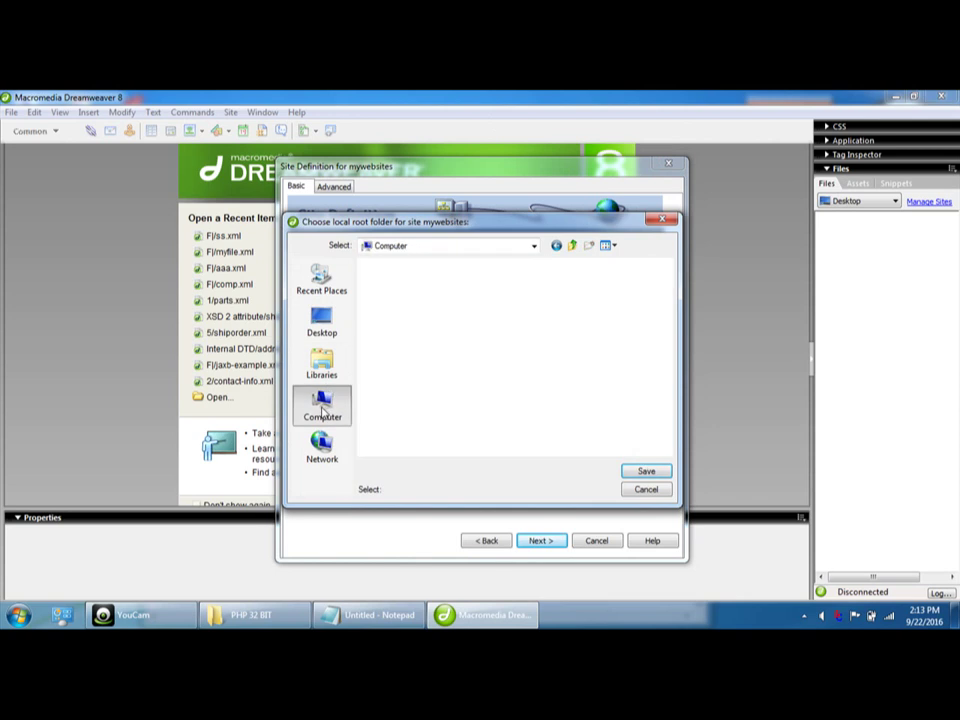
double_click(422, 296)
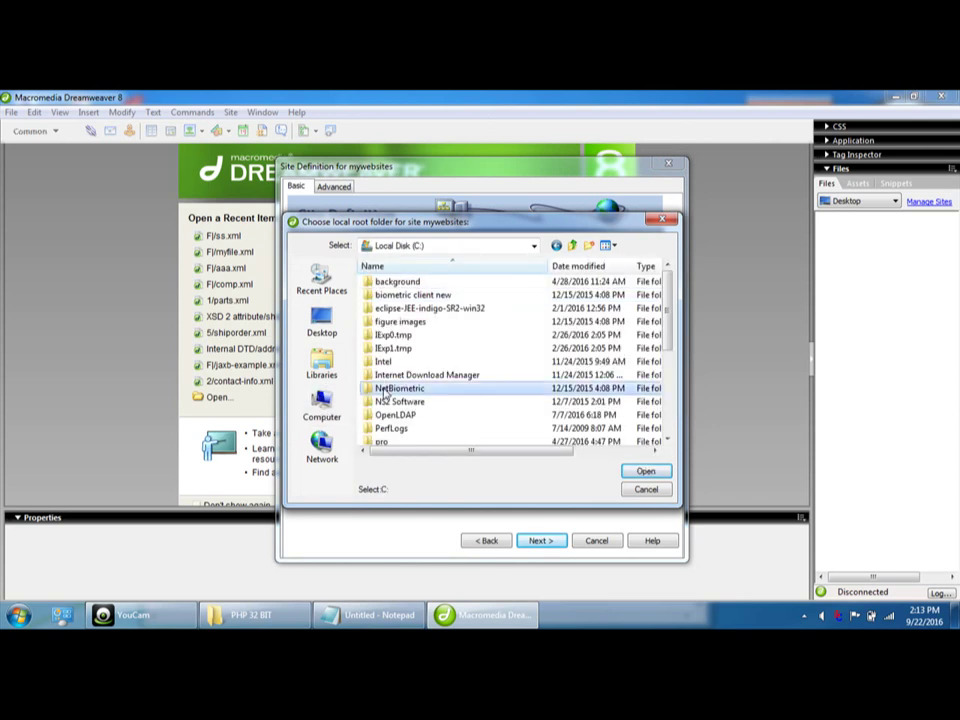
scroll(388, 396, down, 4)
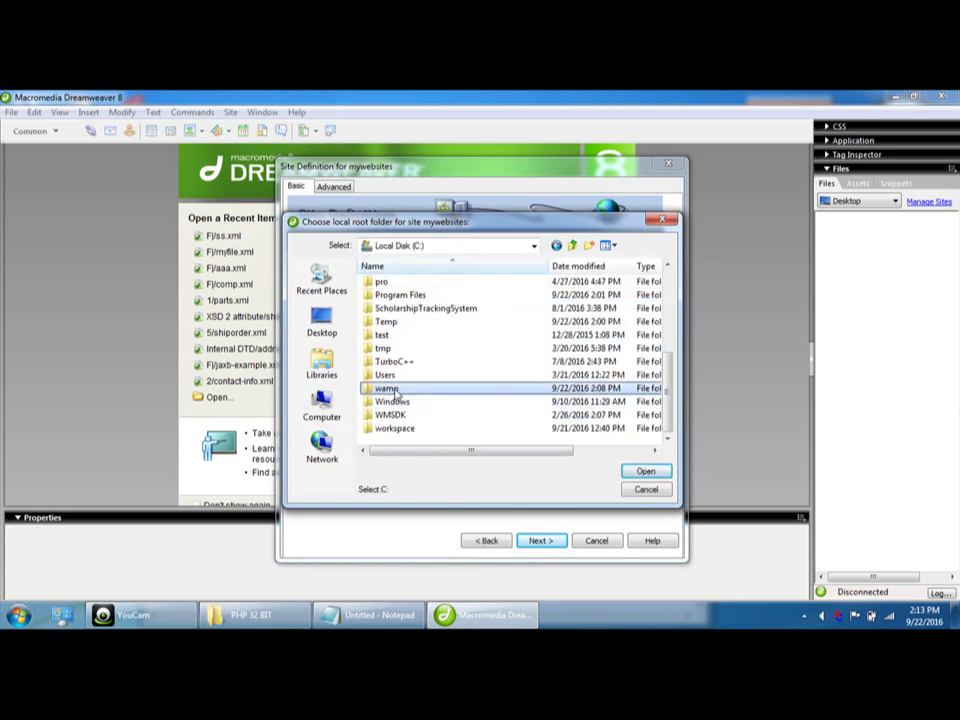
double_click(395, 389)
double_click(386, 389)
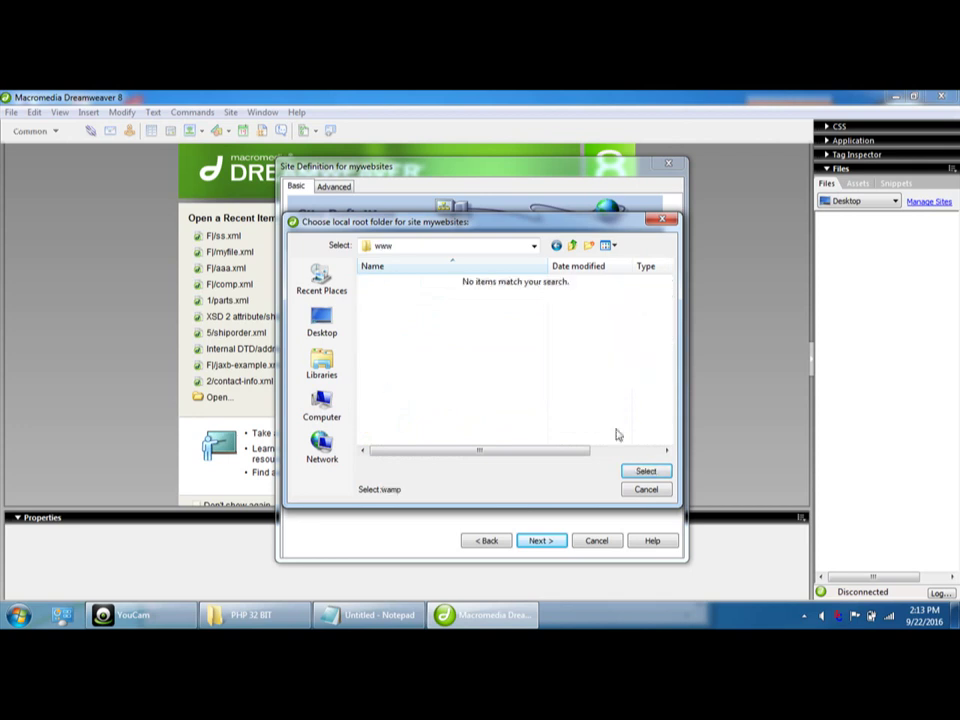
click(644, 471)
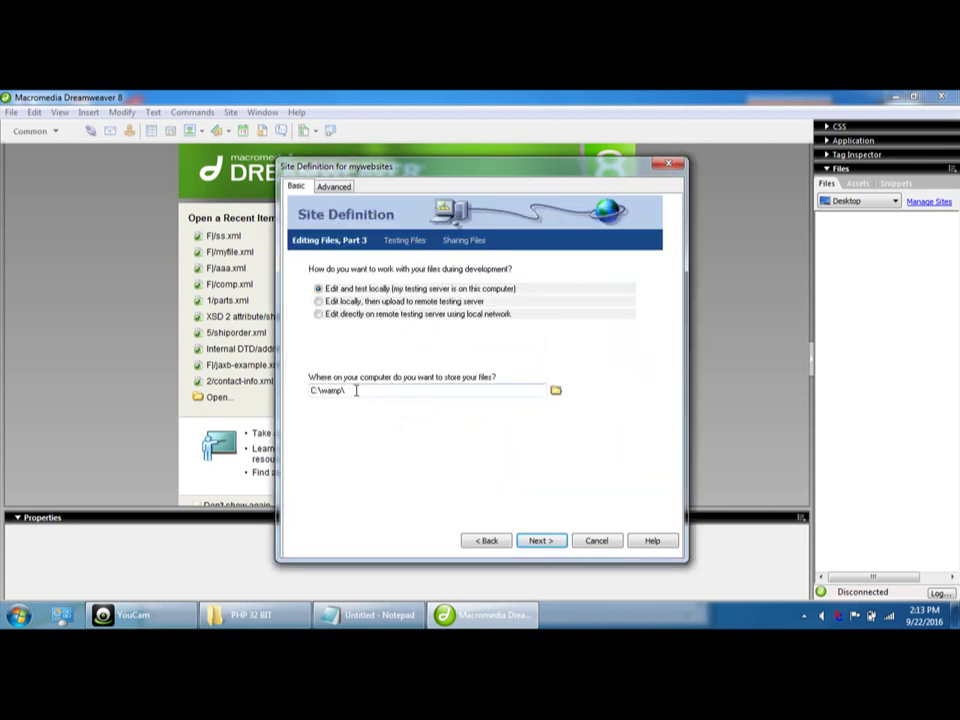
click(557, 391)
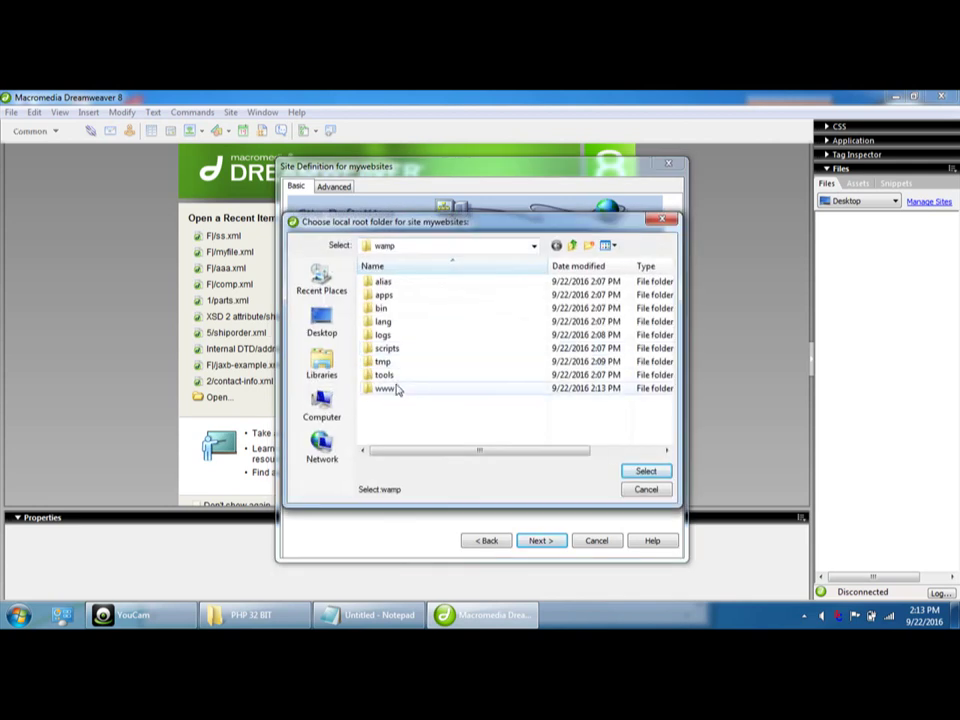
double_click(396, 388)
click(644, 470)
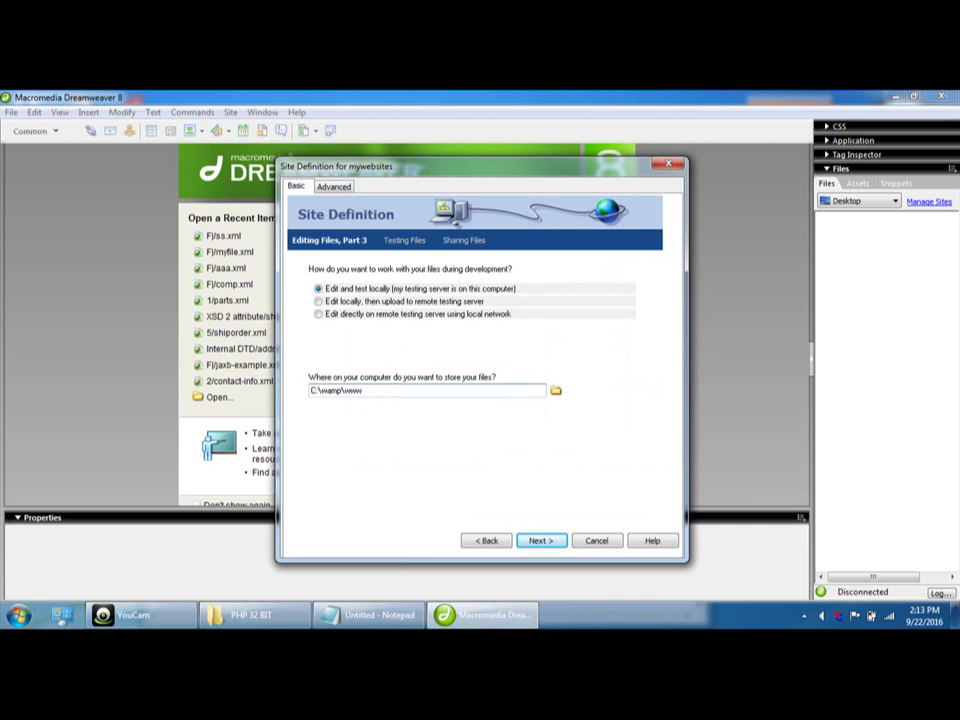
click(539, 541)
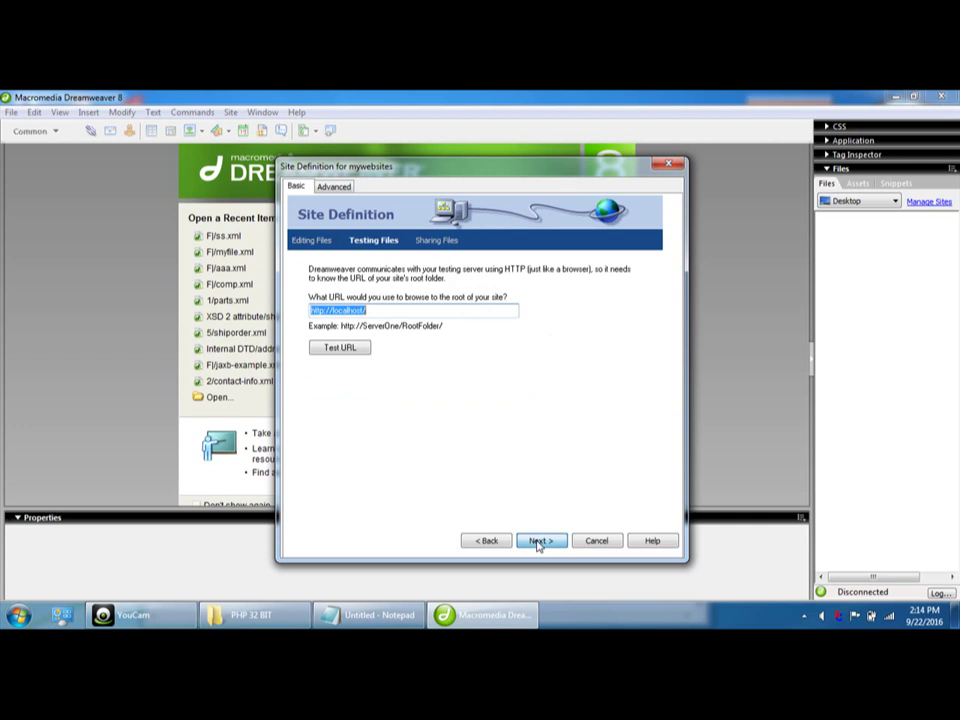
click(359, 349)
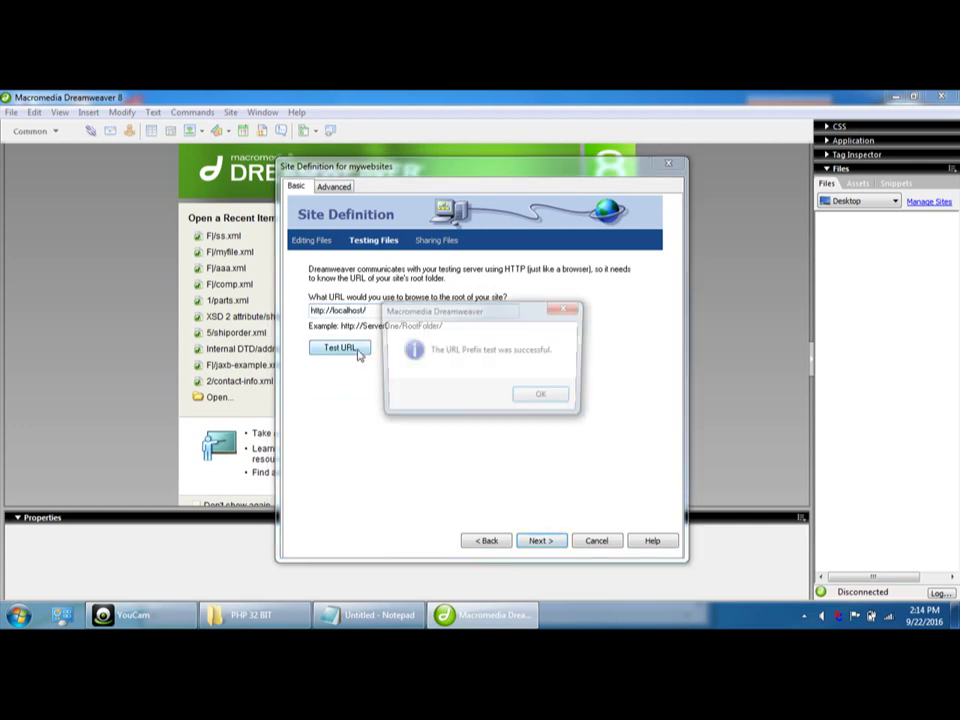
click(543, 402)
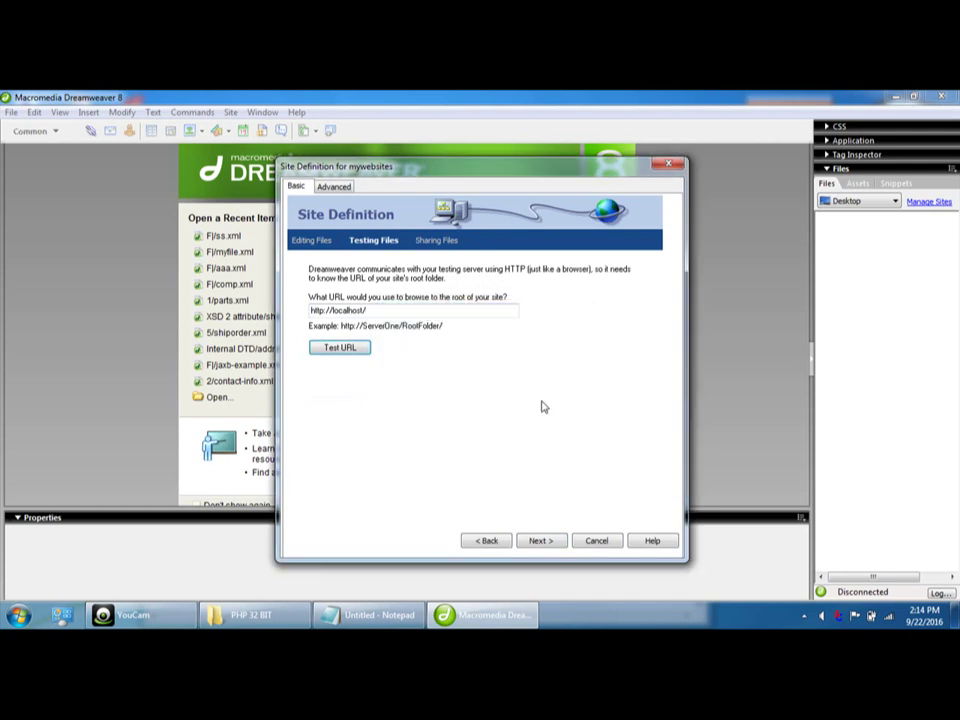
click(540, 541)
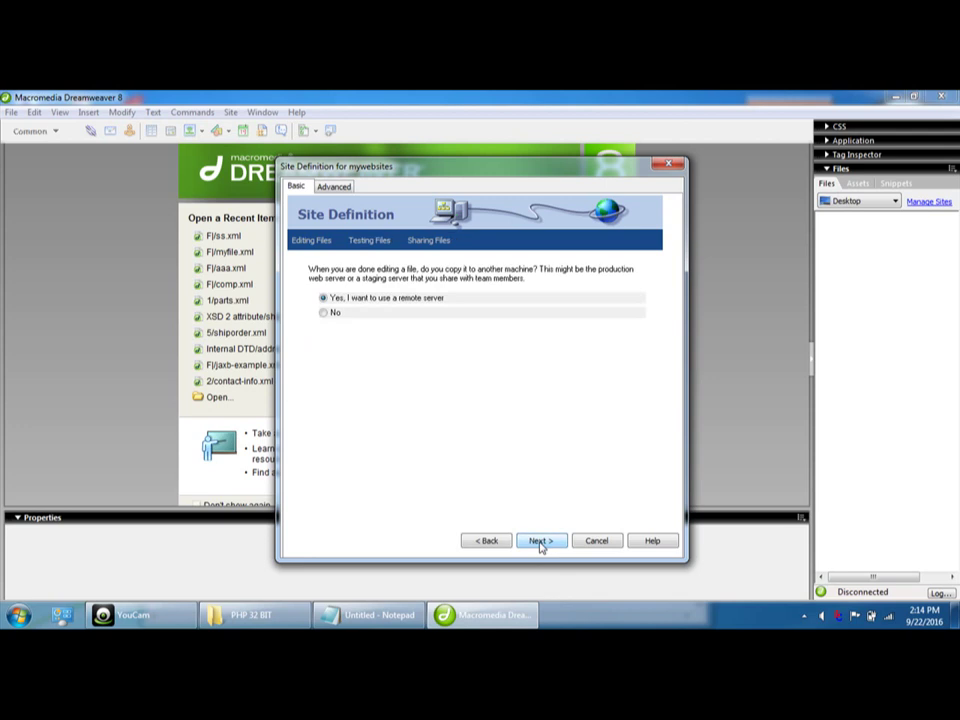
click(325, 314)
click(542, 542)
click(541, 541)
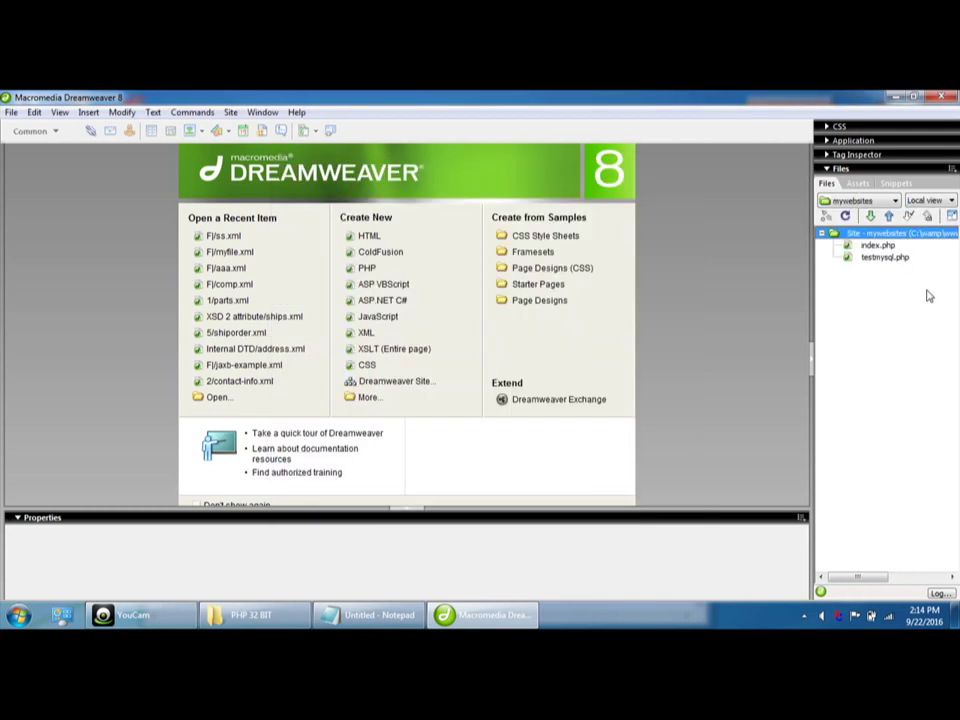
Open index.php from the mywebsites Files panel and scroll through its PHP source.
double_click(876, 245)
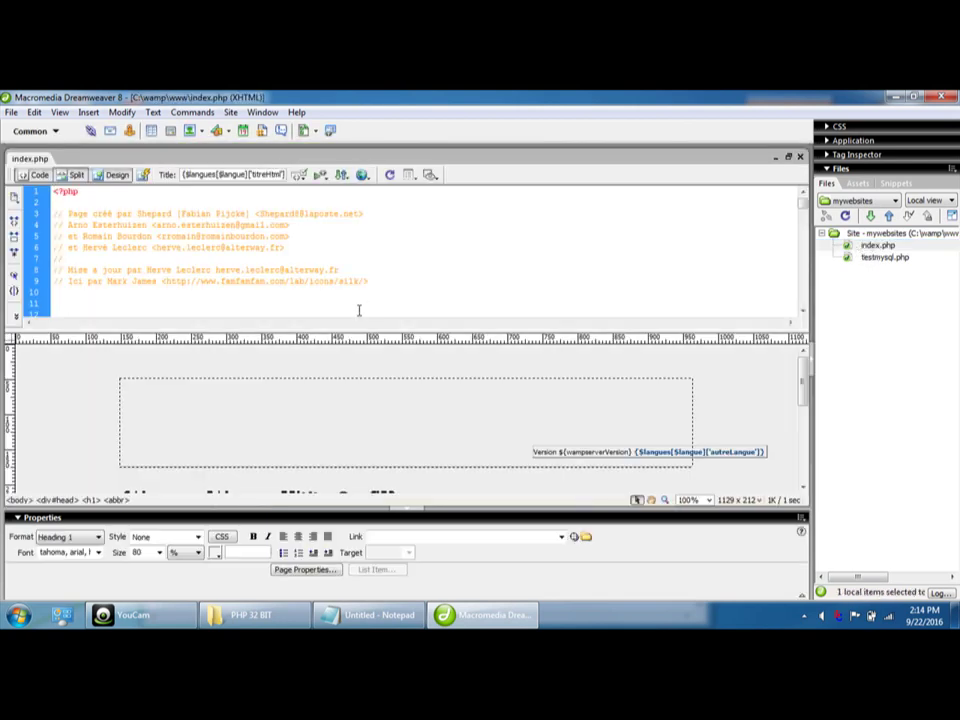
click(289, 268)
scroll(211, 272, down, 3)
scroll(205, 276, down, 4)
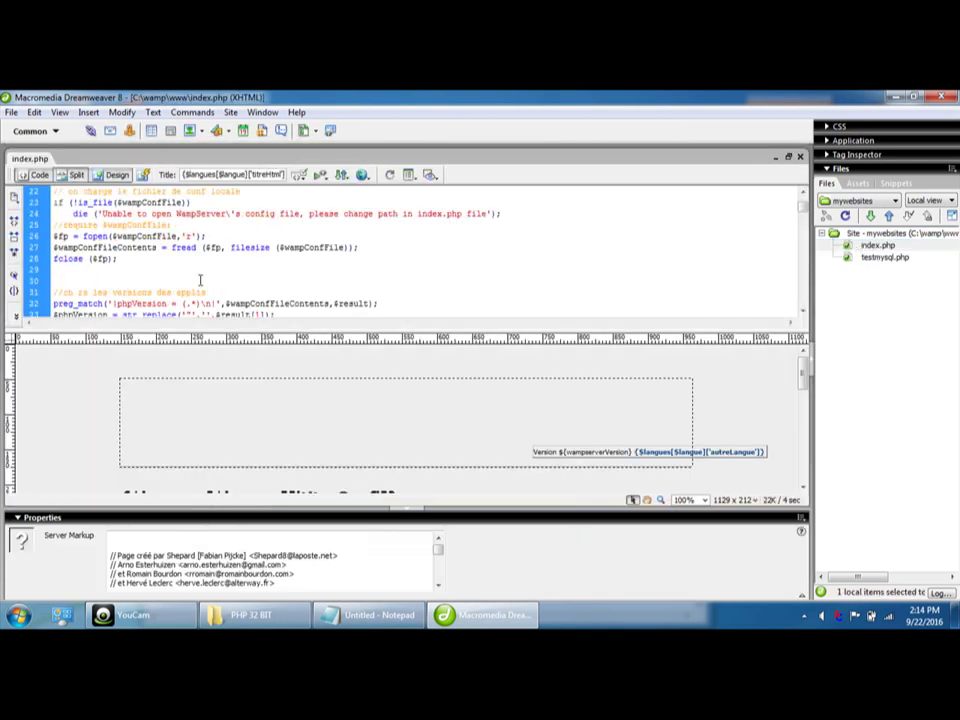
Preview index.php in Chrome.
click(363, 177)
click(391, 194)
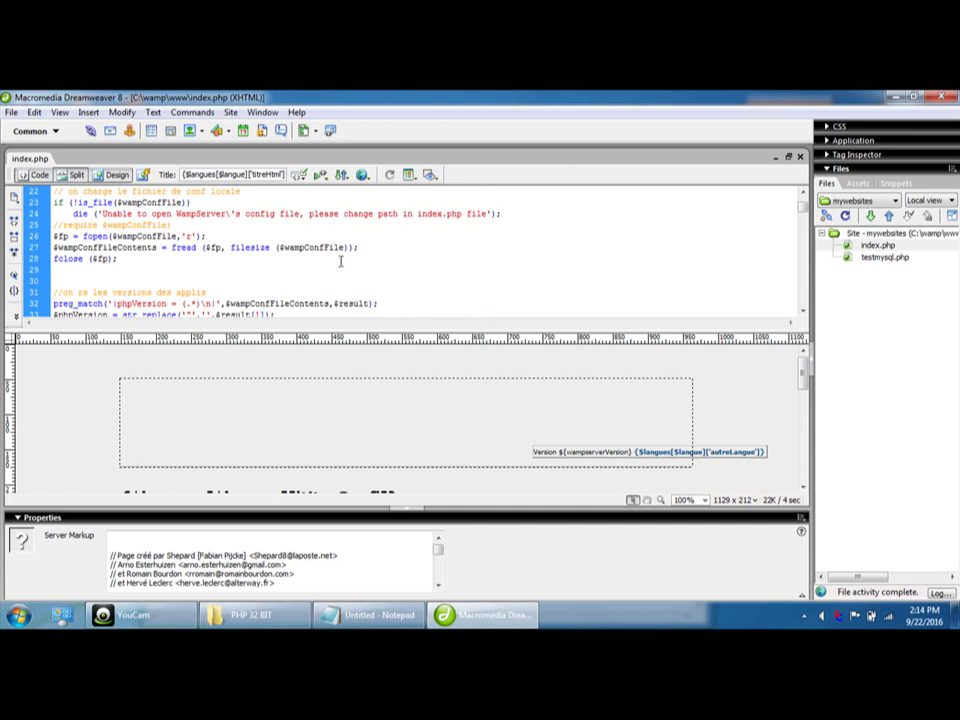
scroll(340, 262, down, 17)
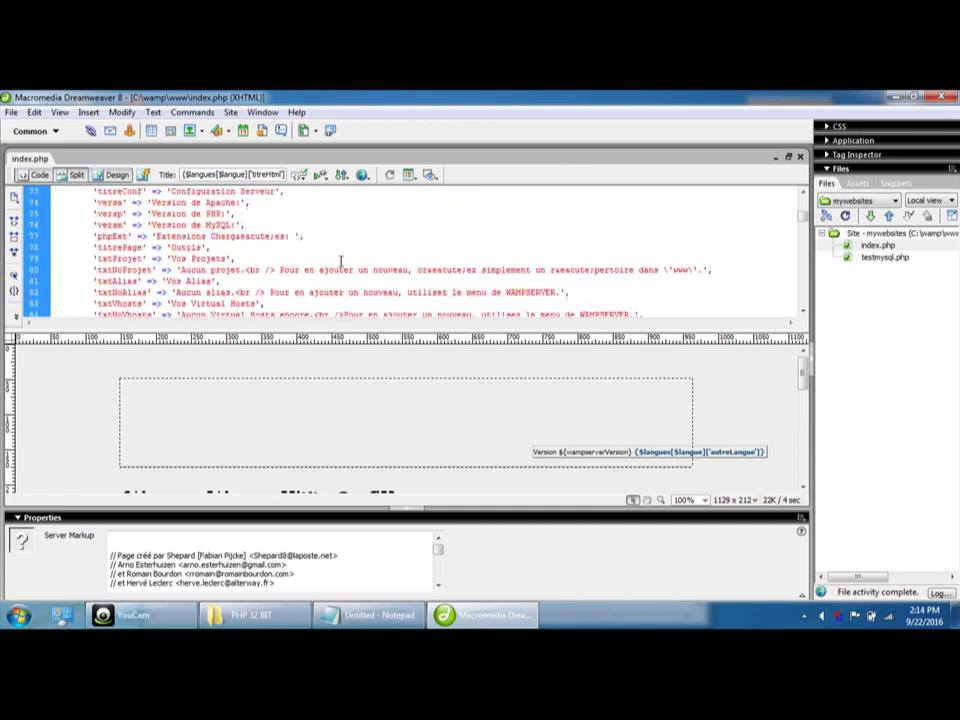
scroll(340, 262, down, 6)
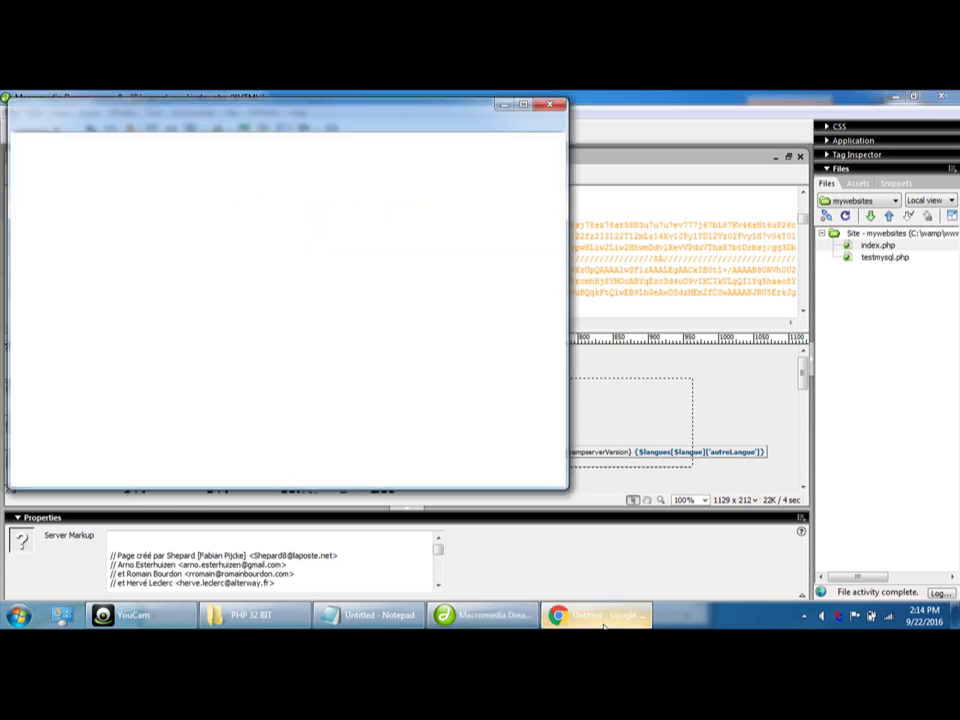
Maximize Chrome on localhost/index.php and dismiss the Check Office Email popup.
click(528, 108)
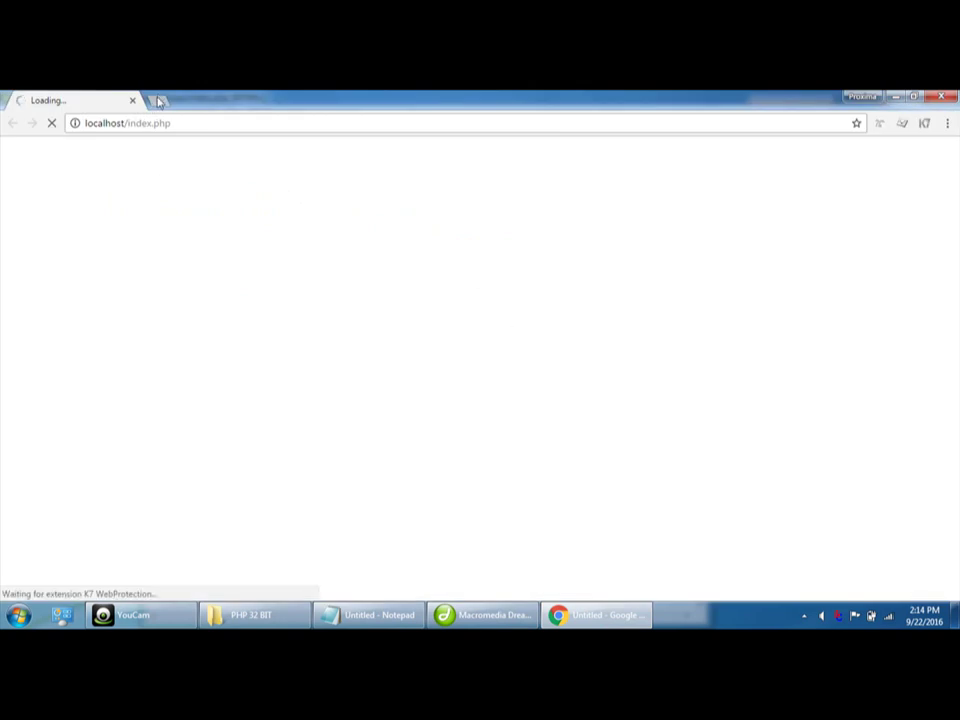
click(364, 619)
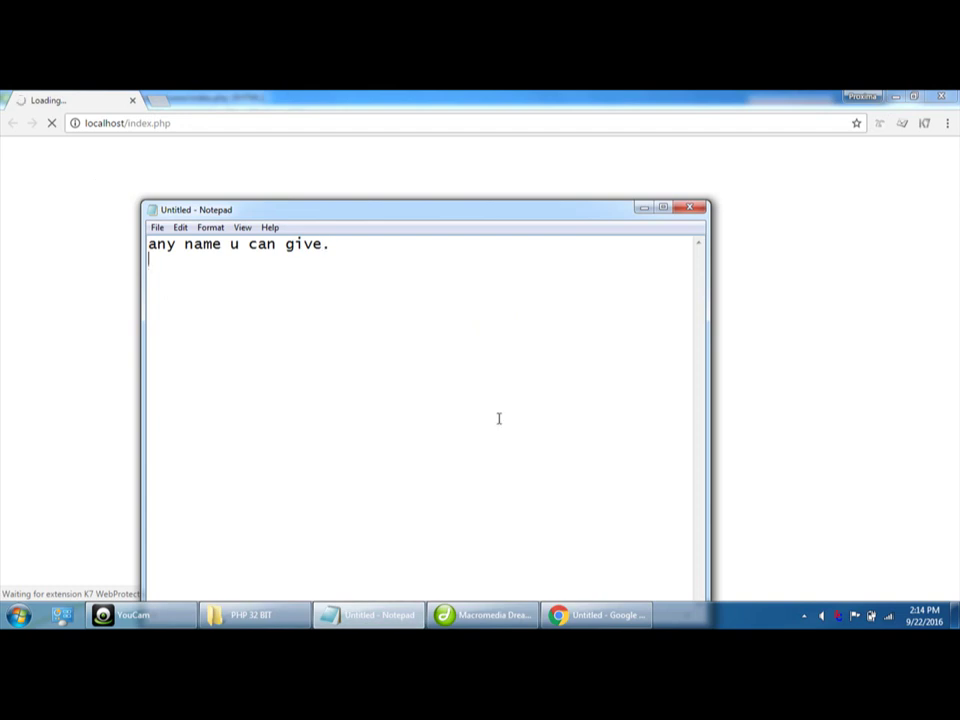
key(alt+Tab)
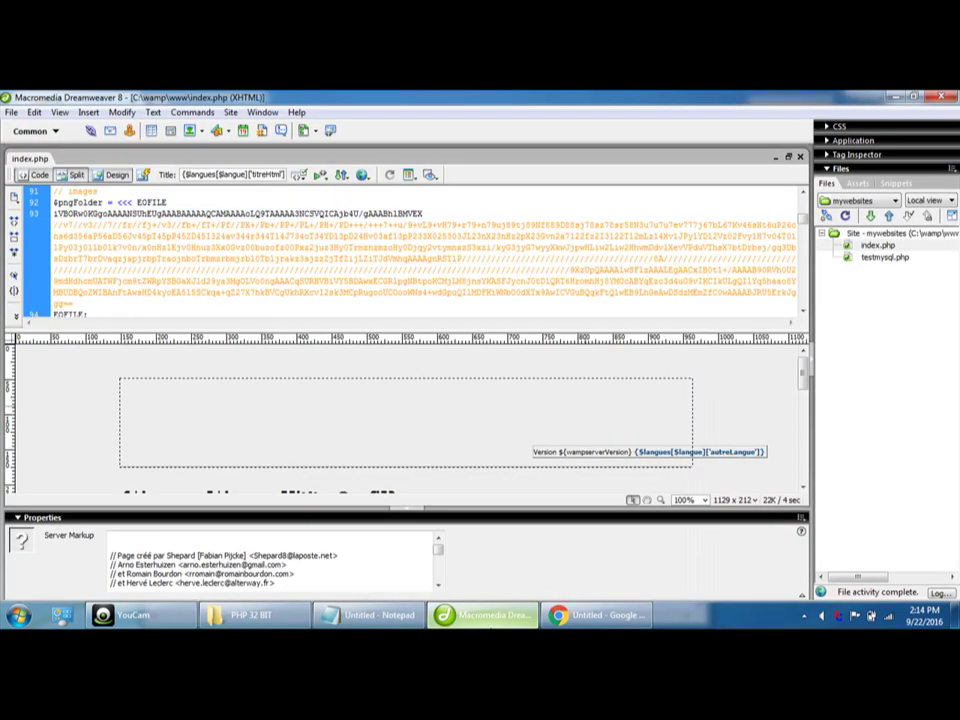
click(591, 617)
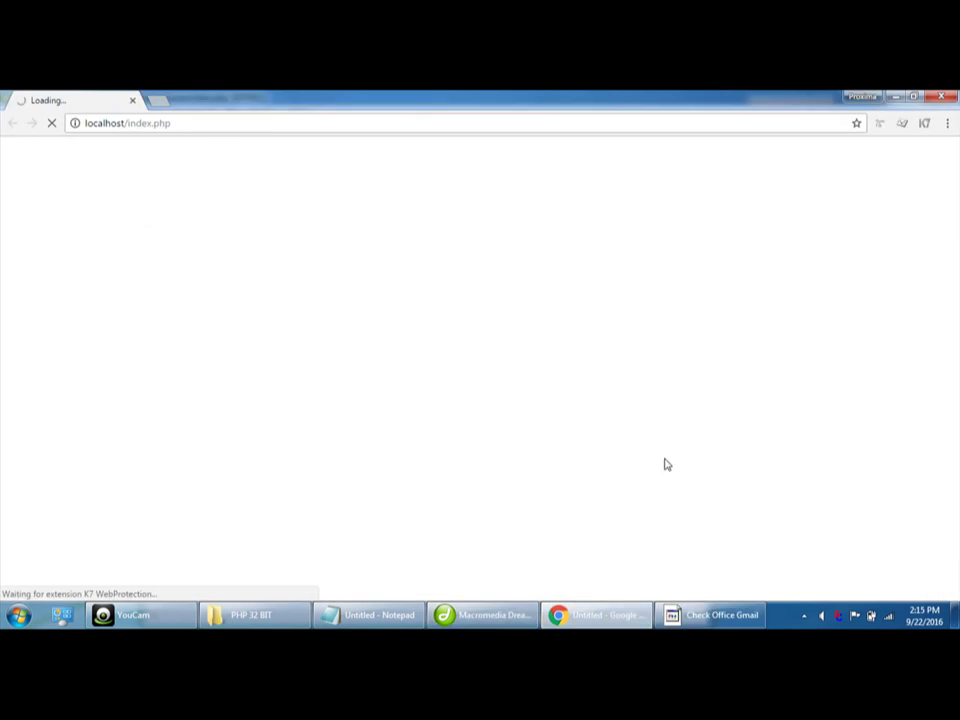
click(490, 400)
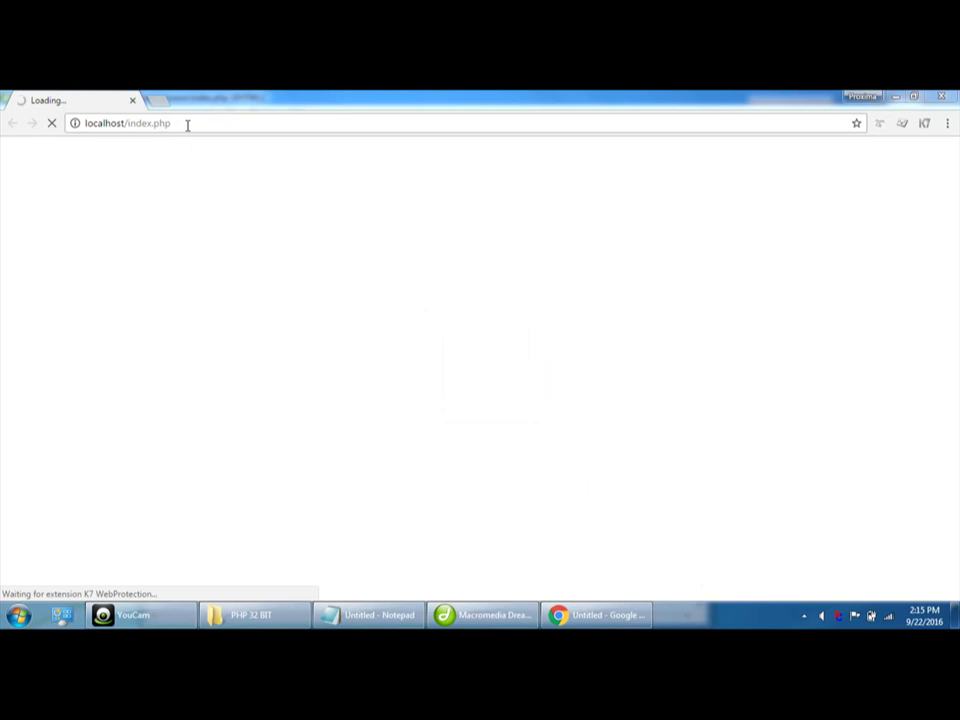
click(187, 125)
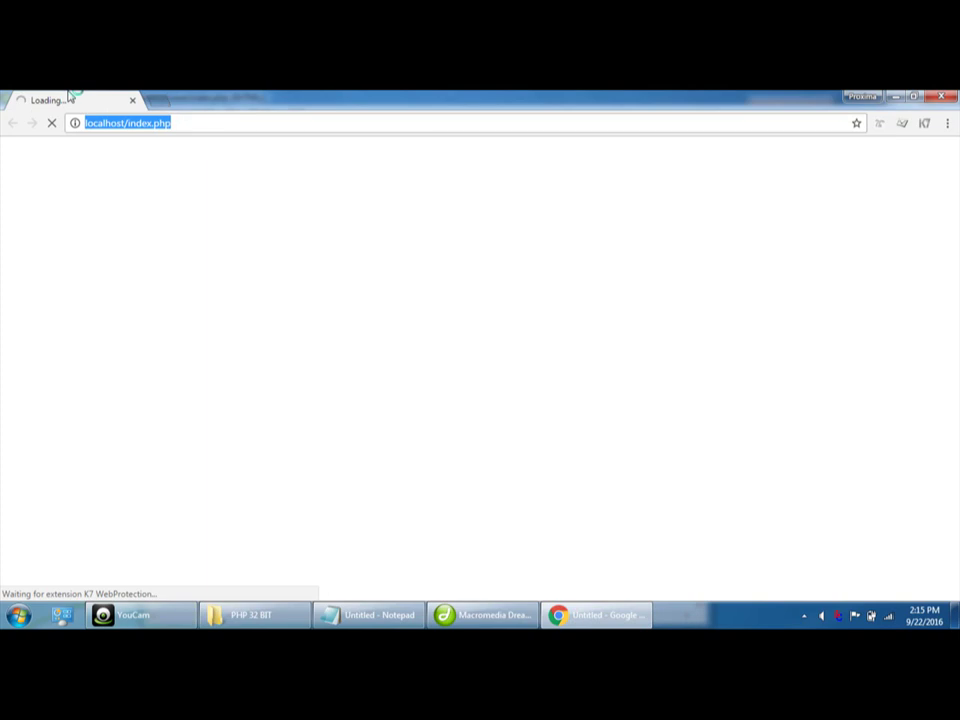
click(158, 101)
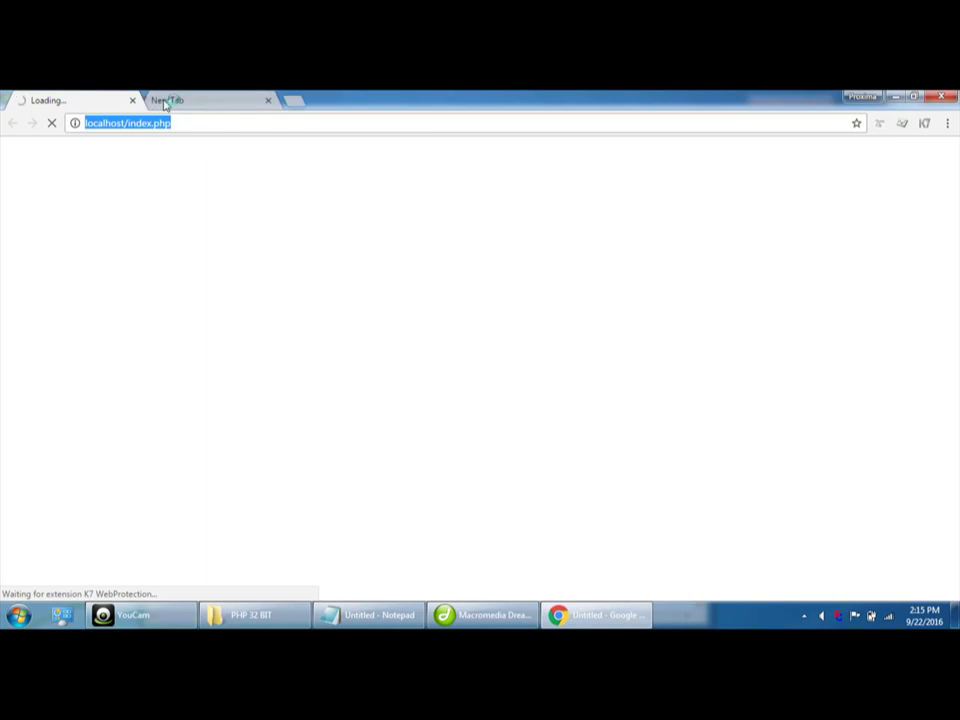
click(267, 101)
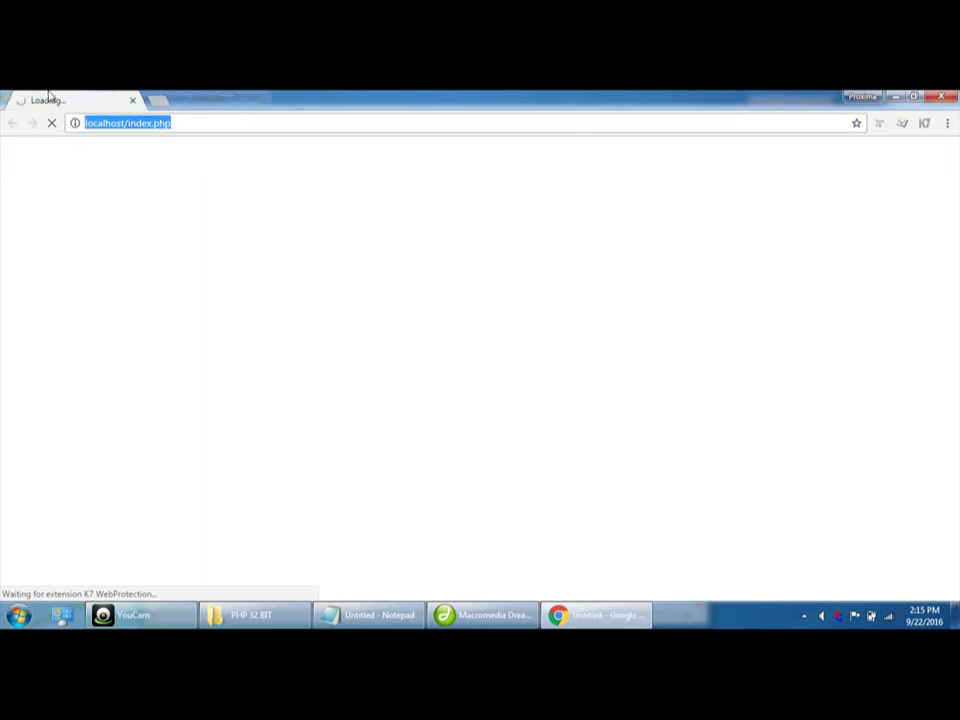
Add the line 'u have to save the PHP fil' to the Notepad note.
click(505, 620)
click(570, 617)
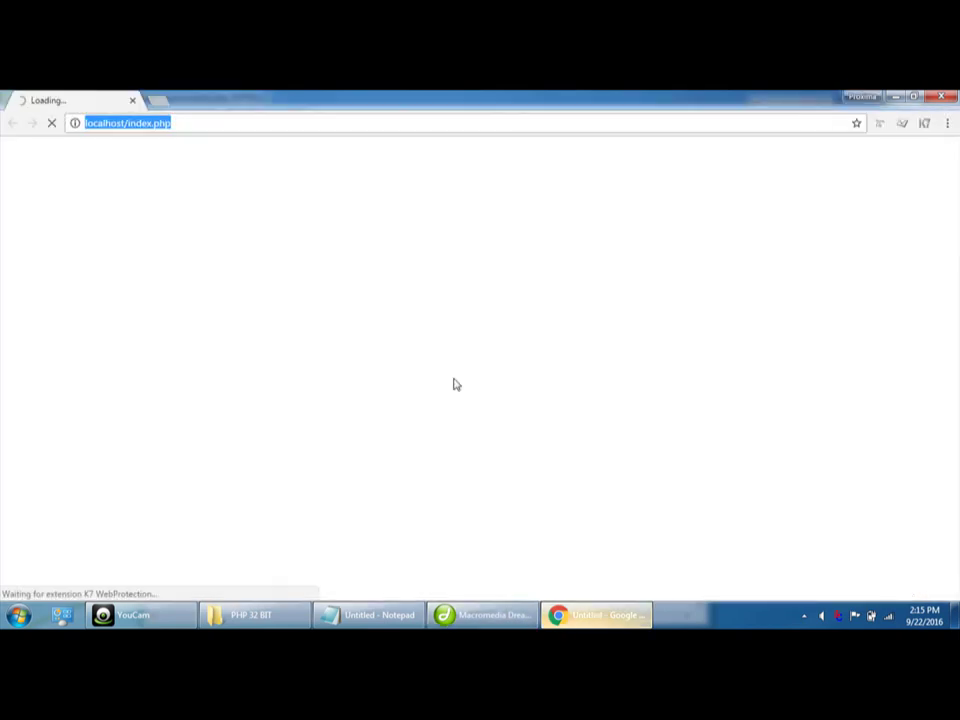
click(460, 617)
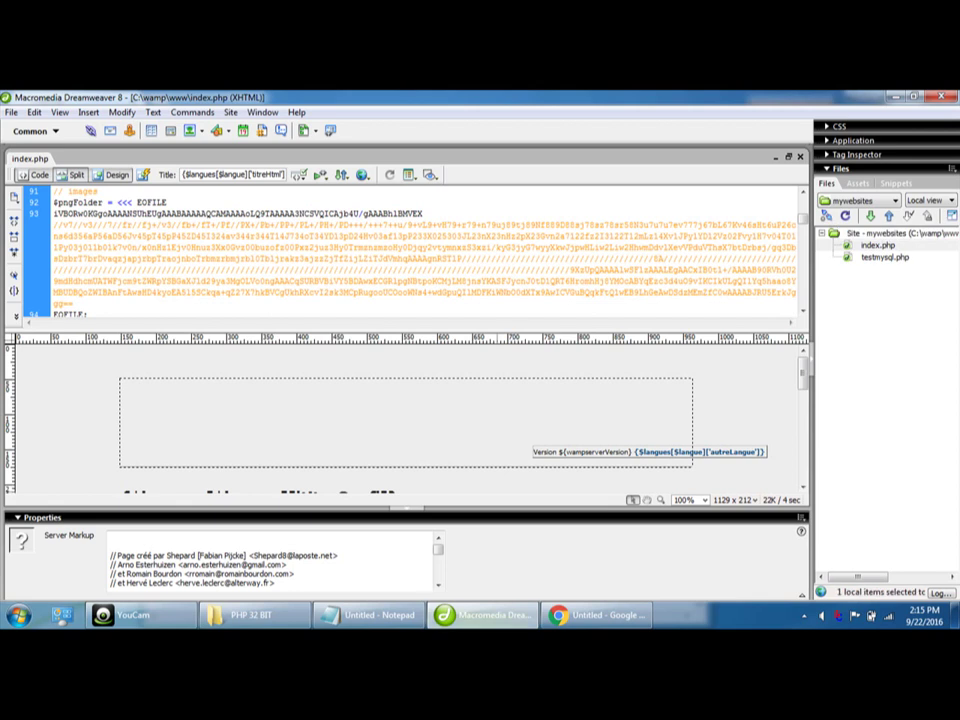
click(342, 620)
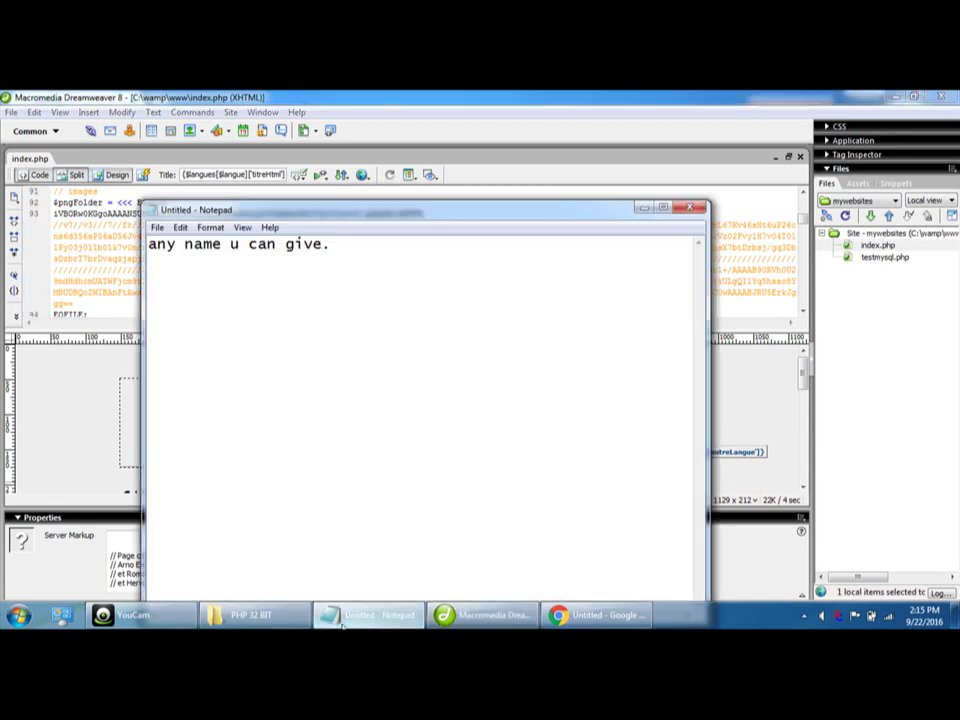
click(590, 617)
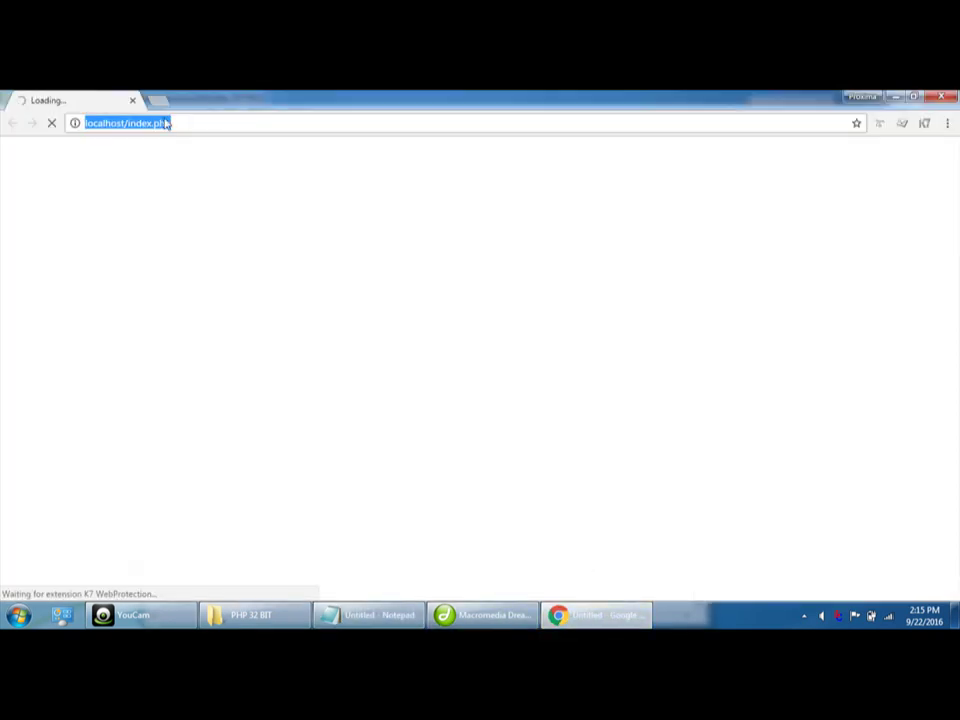
click(18, 614)
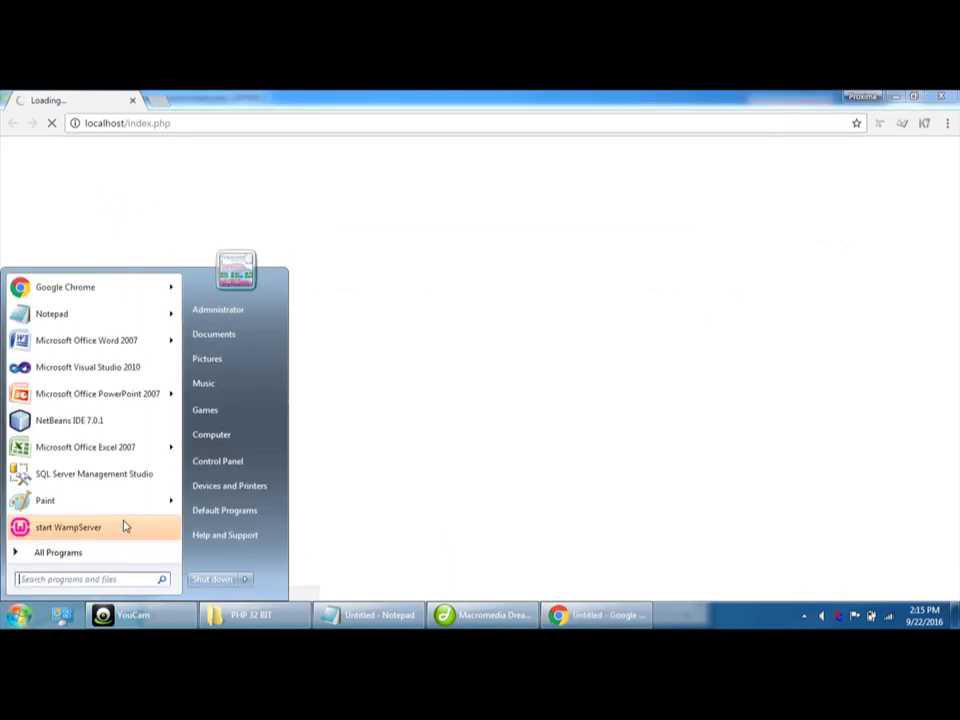
click(336, 621)
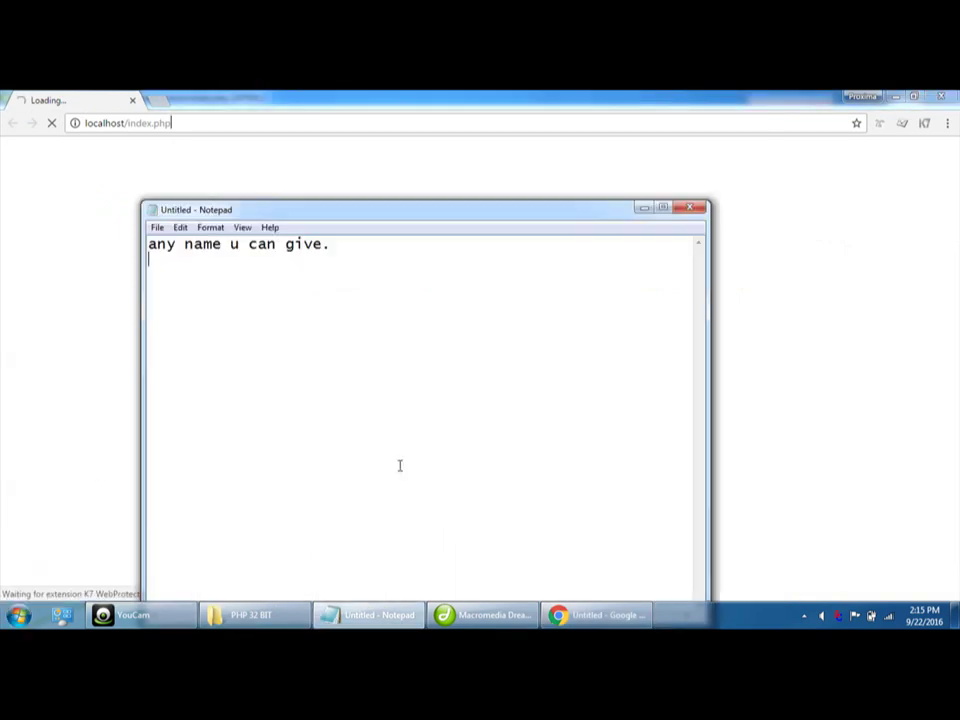
text(u have to save )
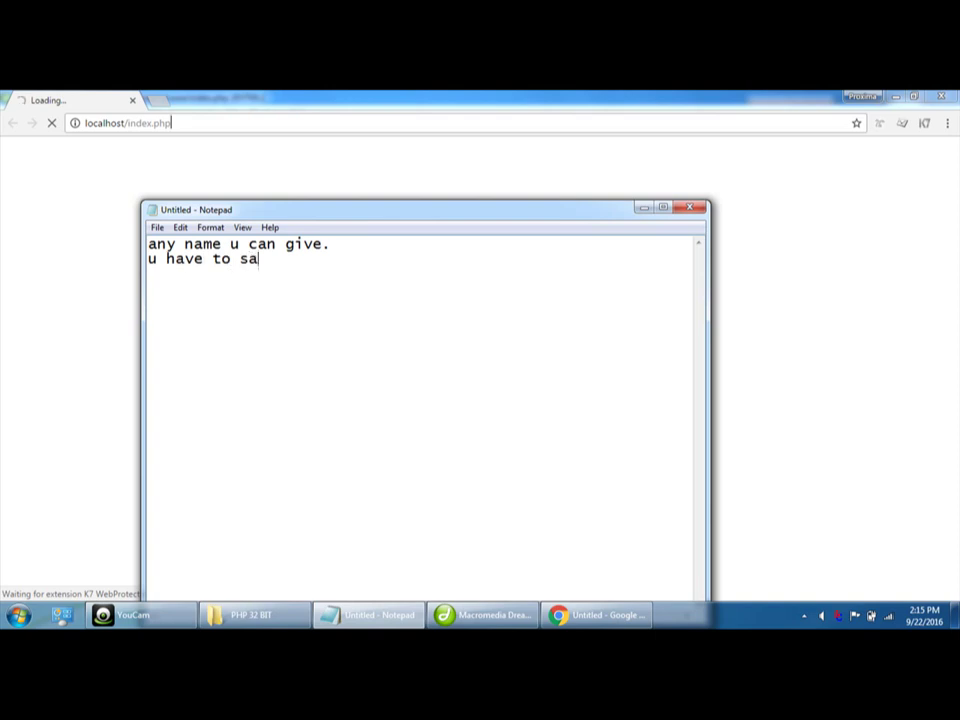
text(the)
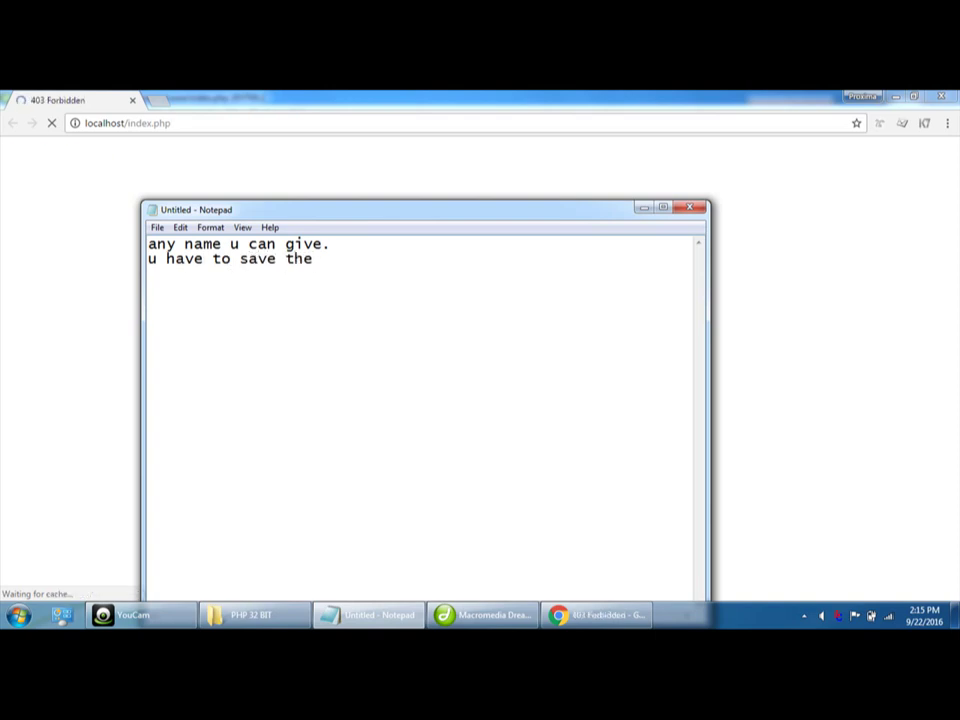
text( PHP files)
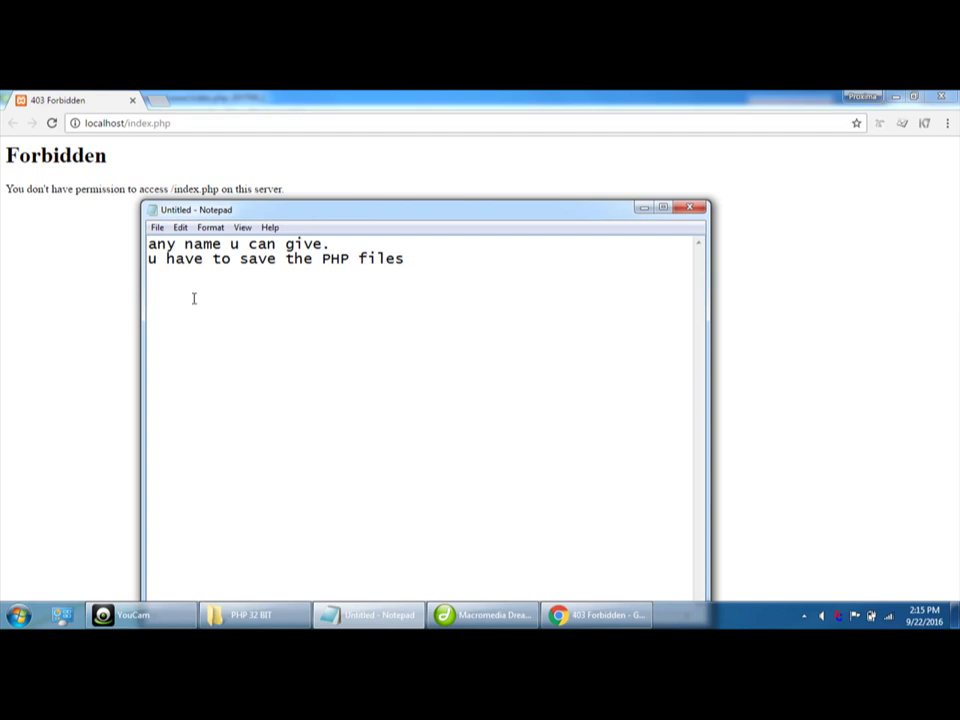
Copy the 403 permission error line and search it on Google in a new tab.
click(77, 180)
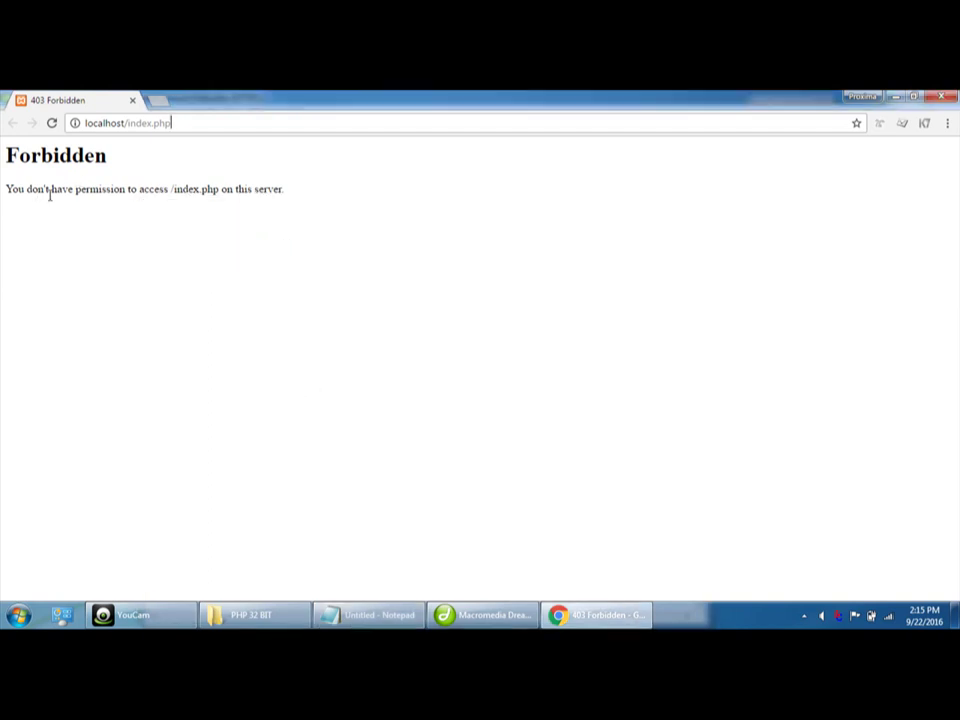
drag(51, 188, 183, 193)
click(253, 241)
click(157, 101)
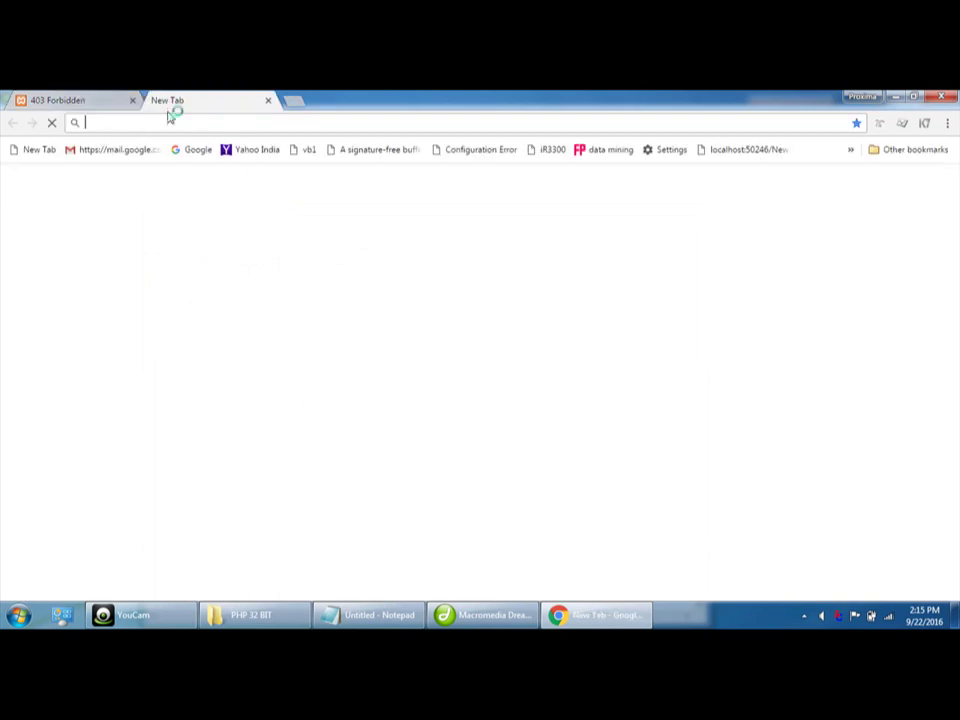
click(92, 100)
drag(6, 188, 284, 189)
key(ctrl+c)
click(182, 100)
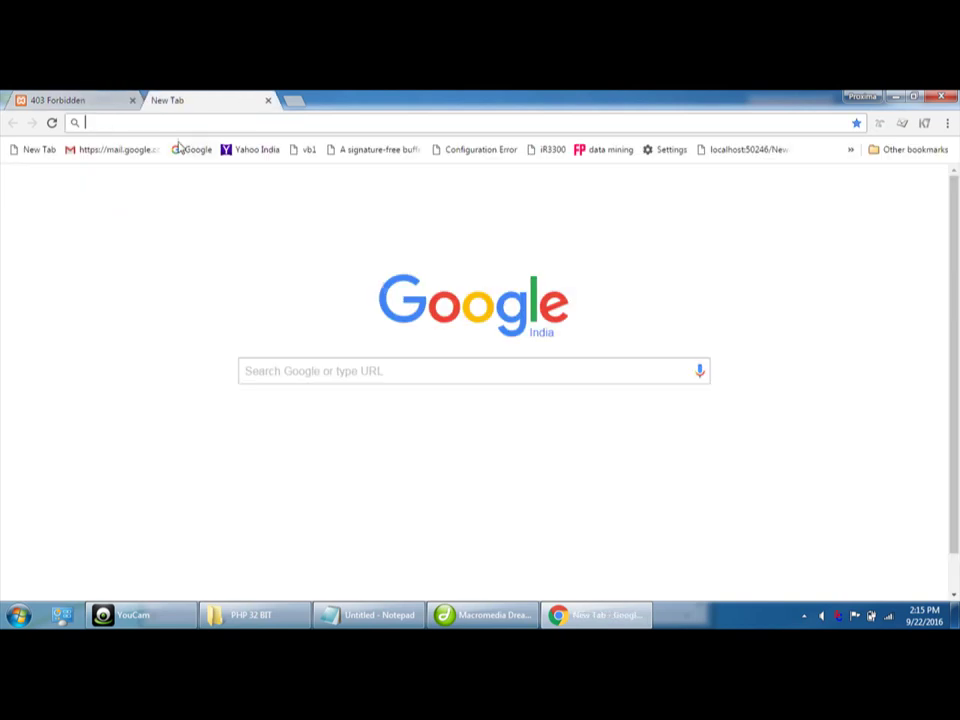
click(193, 154)
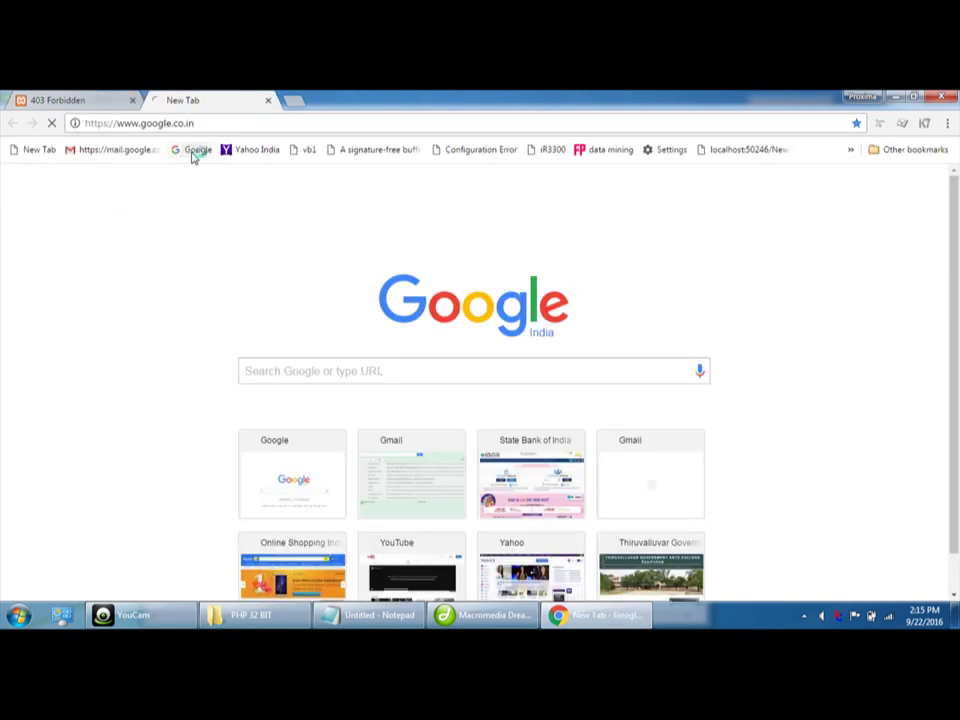
click(111, 97)
click(170, 97)
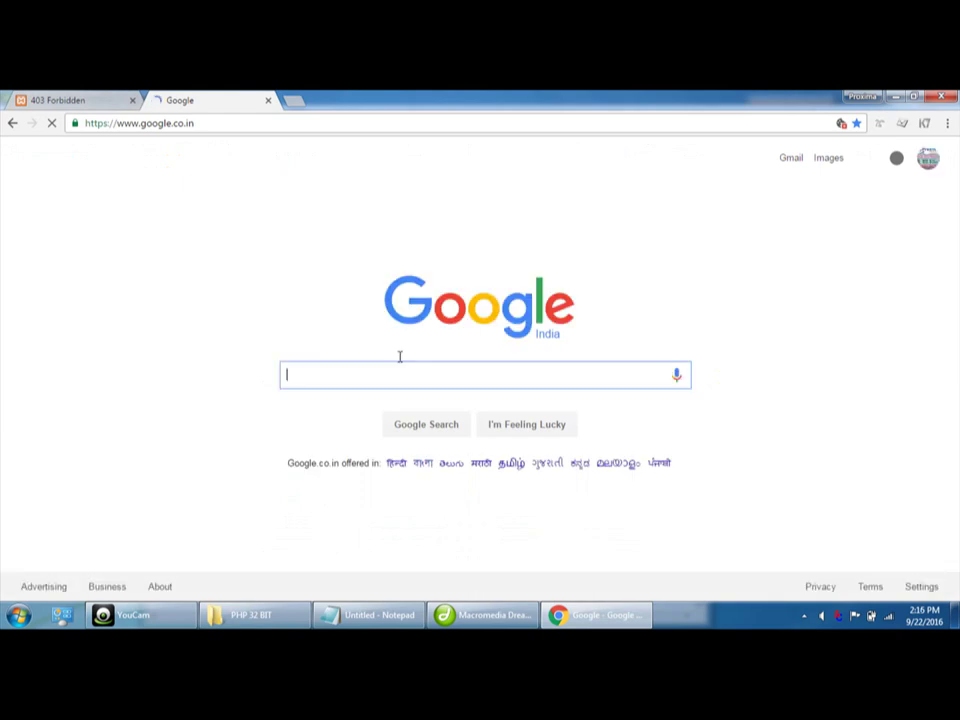
key(ctrl+v)
click(516, 158)
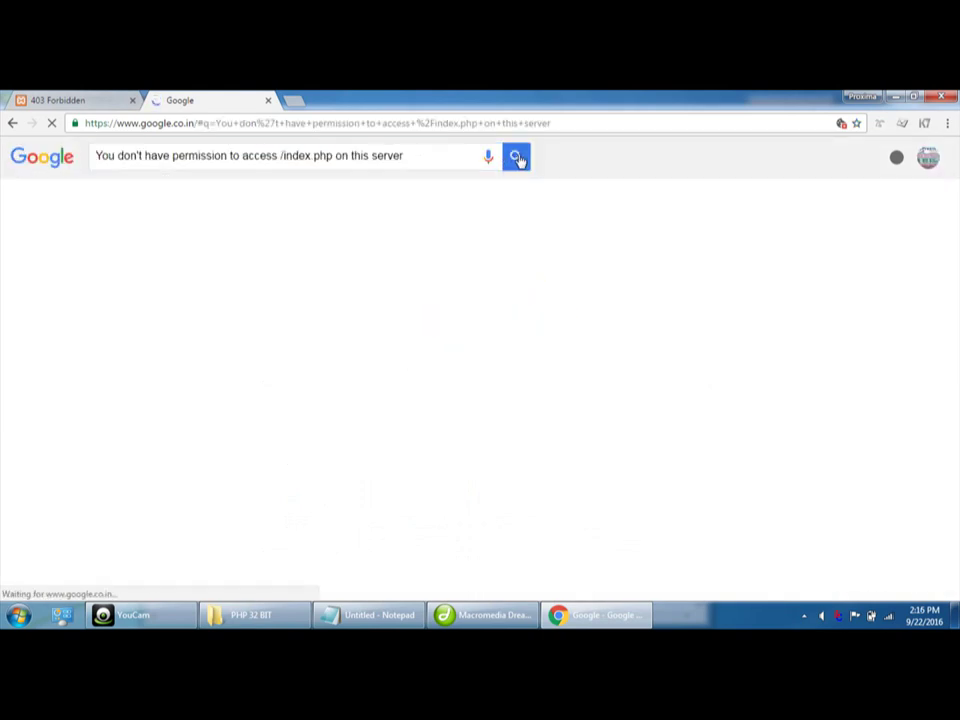
Open the two Stack Overflow results and the [SOLVED] Ubuntu Forums result in new tabs.
click(223, 268)
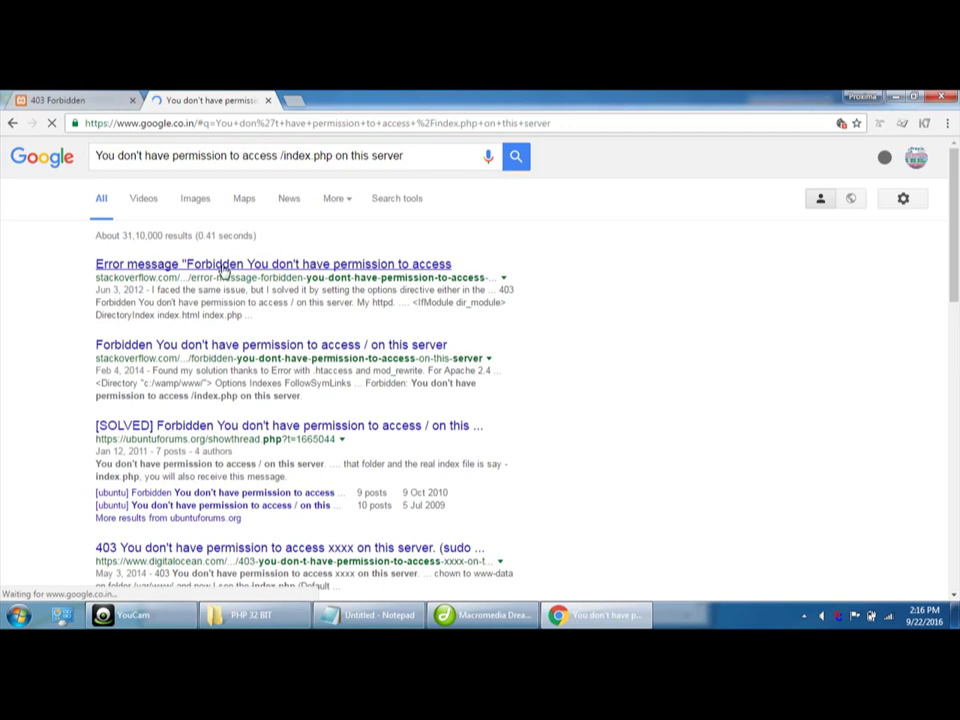
right_click(226, 270)
click(252, 276)
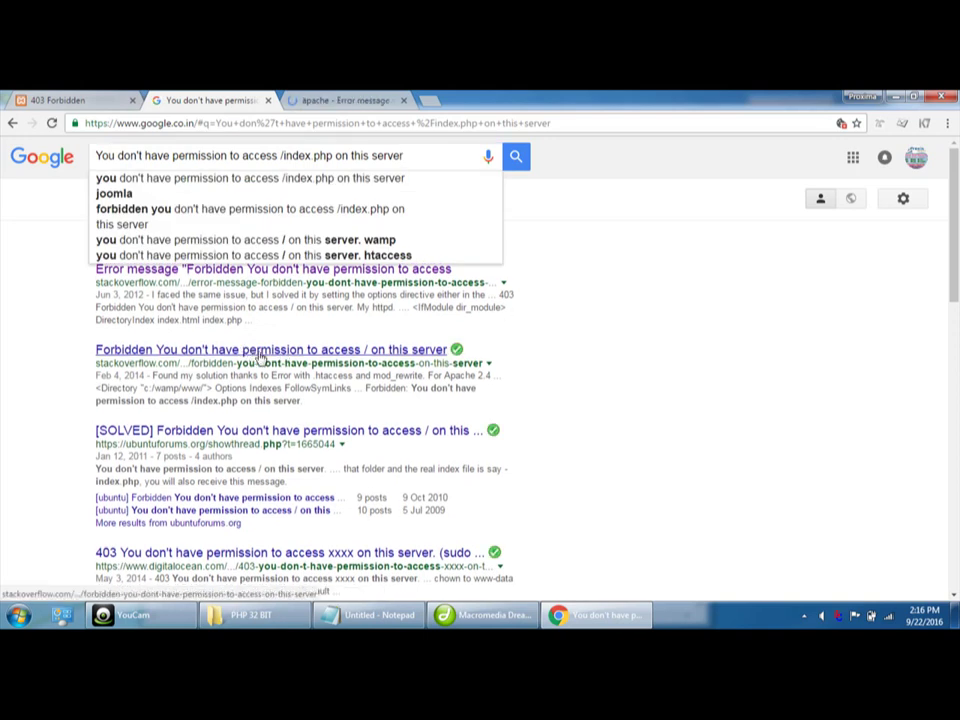
right_click(262, 358)
click(283, 363)
right_click(251, 431)
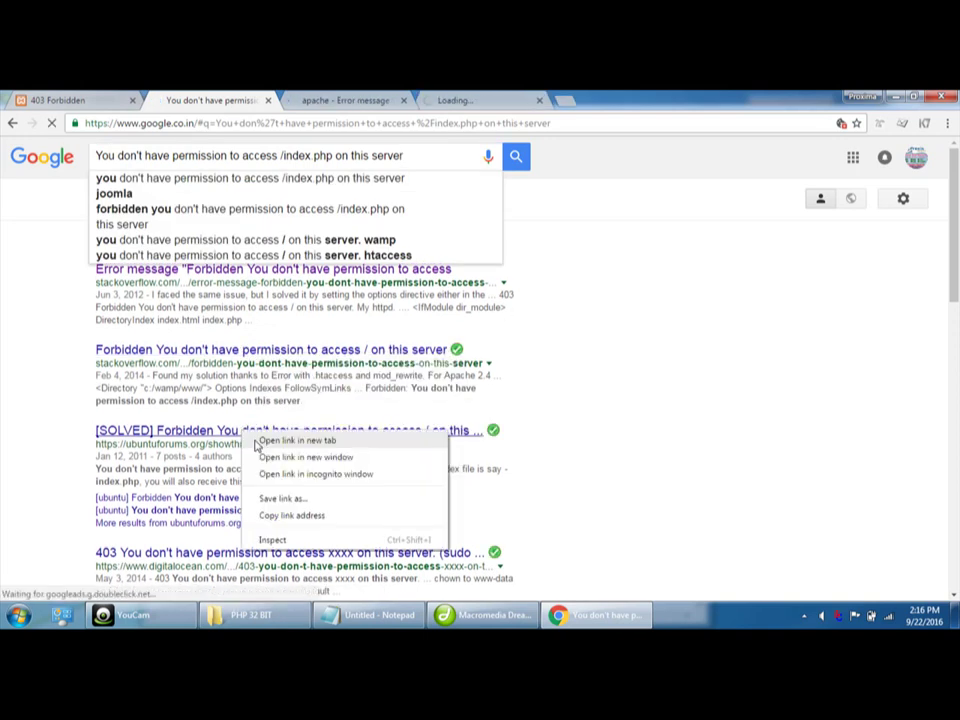
click(264, 440)
click(333, 97)
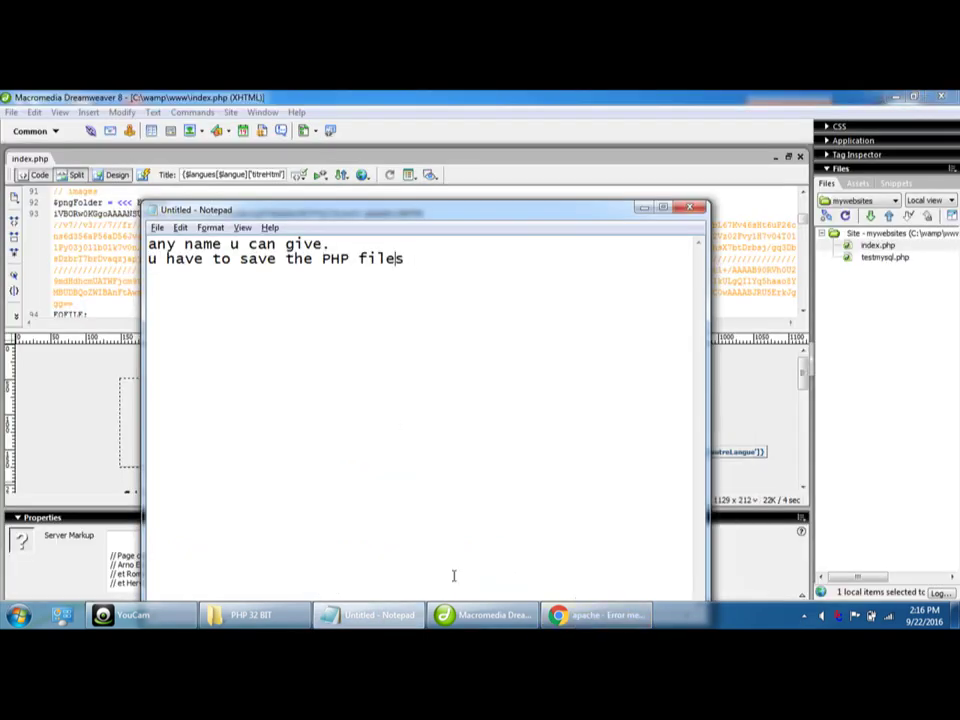
click(485, 614)
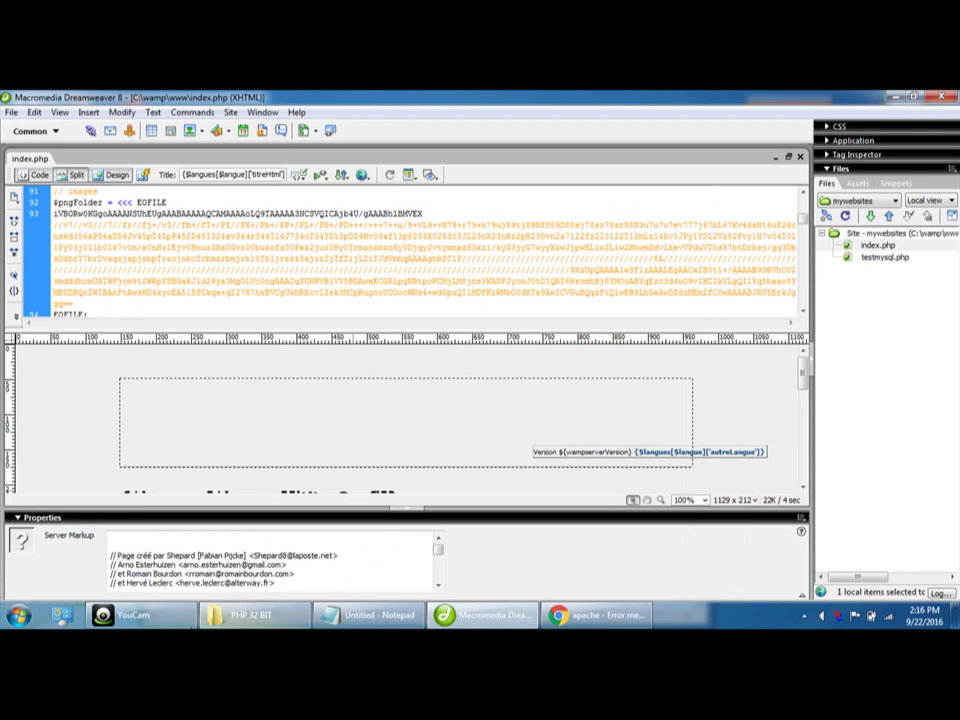
click(597, 614)
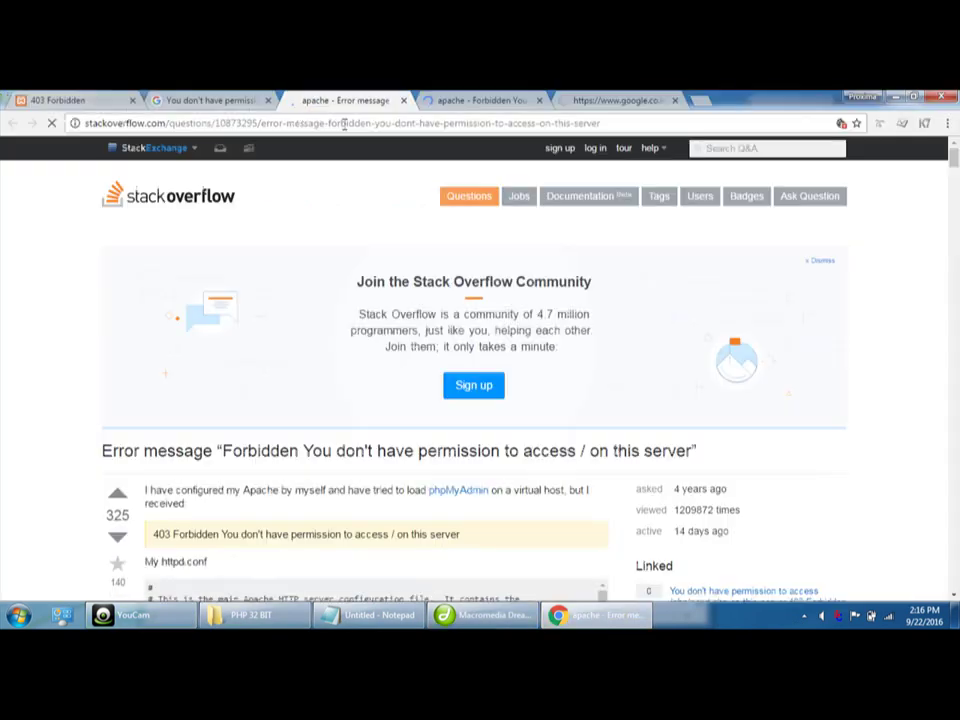
Scroll through the first question's posted httpd.conf, then move to the second Stack Overflow question.
scroll(478, 390, down, 1)
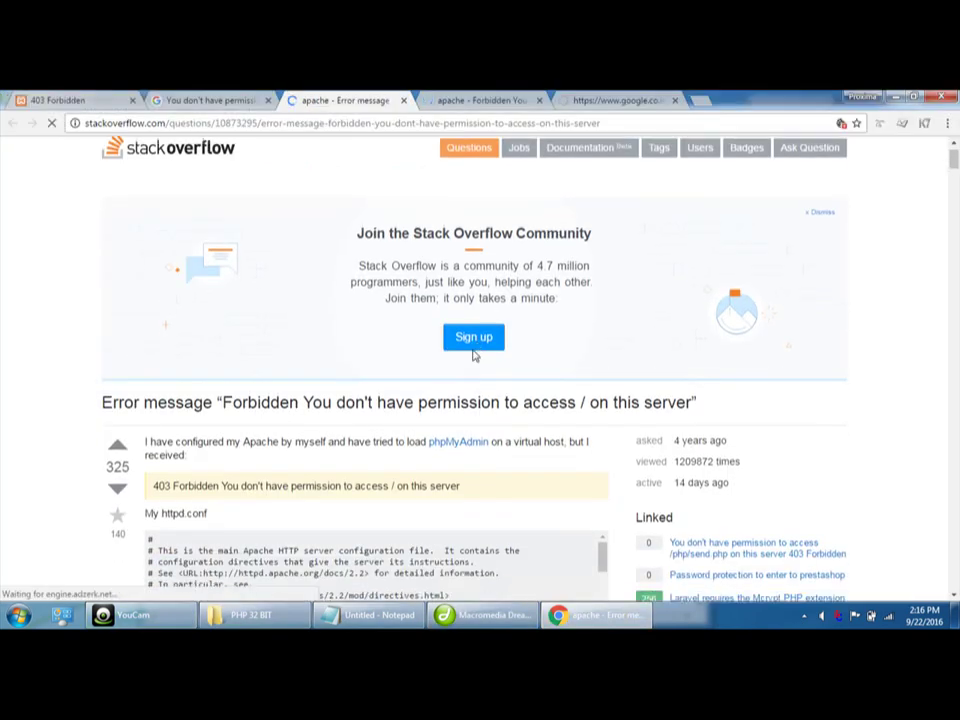
scroll(474, 355, down, 3)
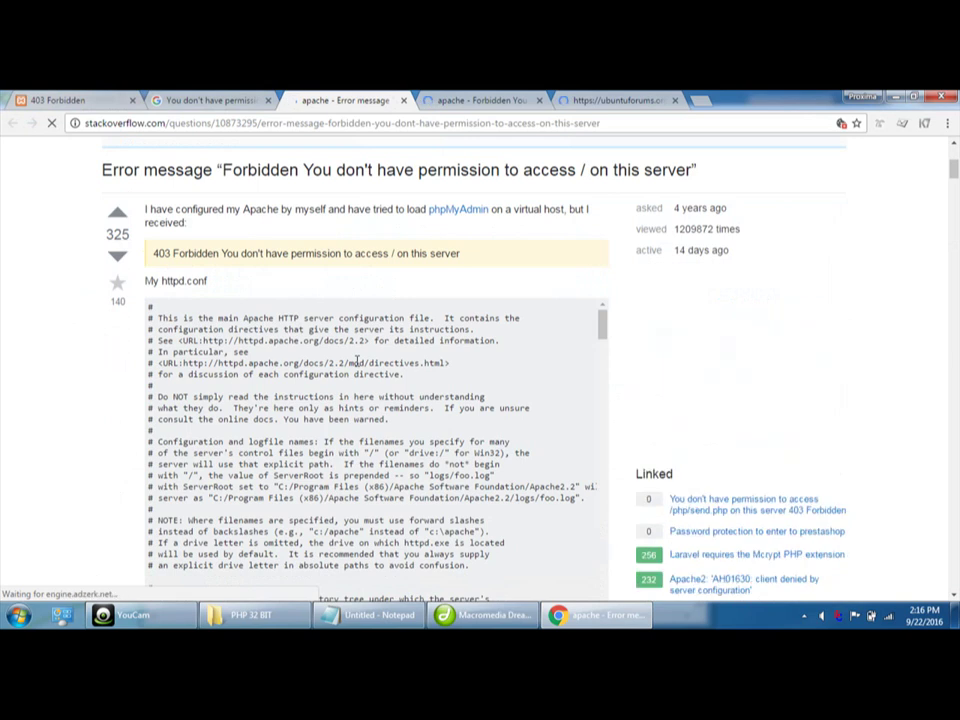
scroll(357, 362, down, 2)
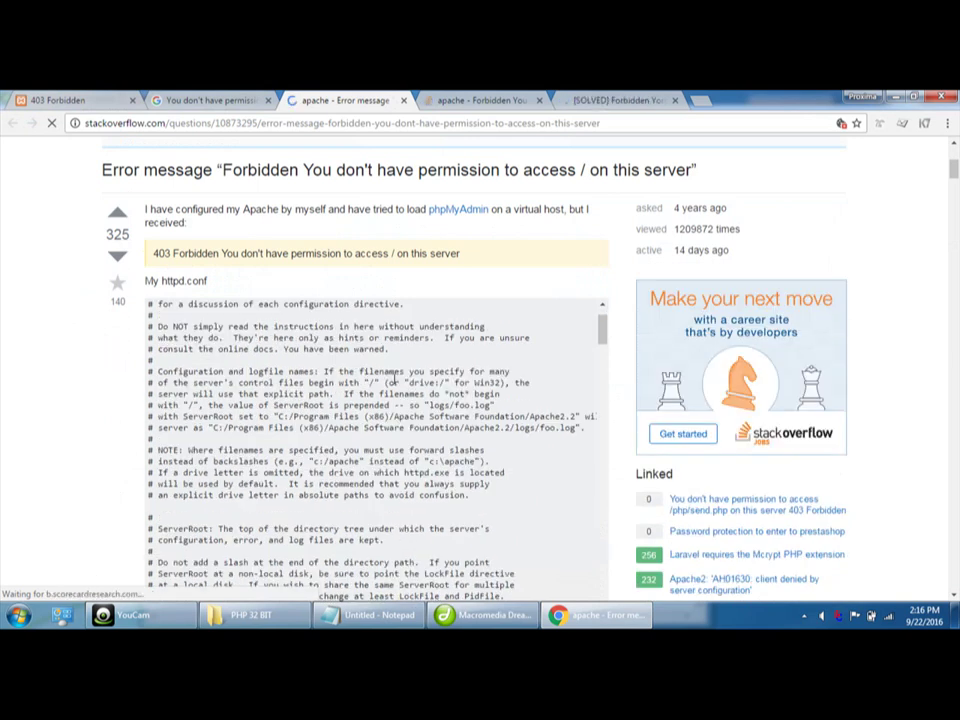
scroll(410, 368, up, 2)
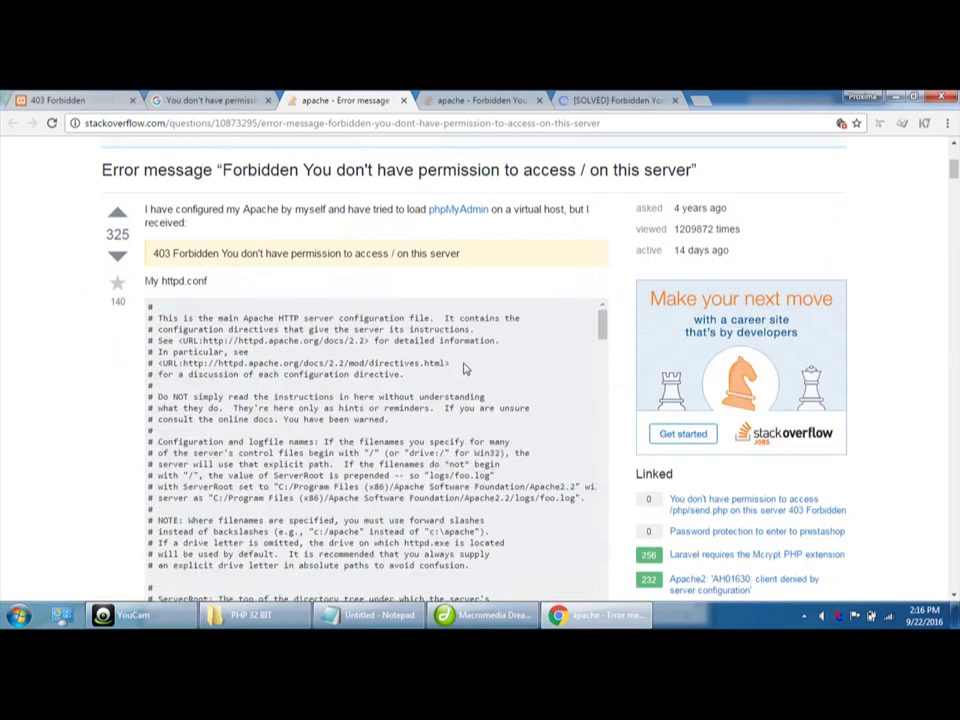
scroll(463, 369, down, 3)
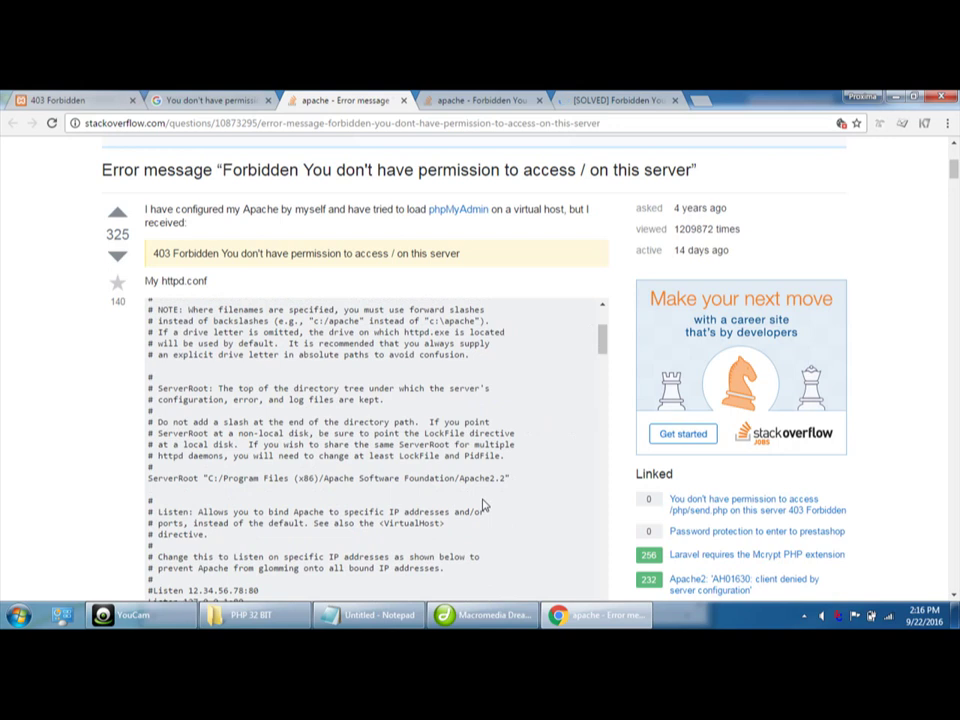
scroll(482, 505, up, 1)
scroll(482, 500, down, 4)
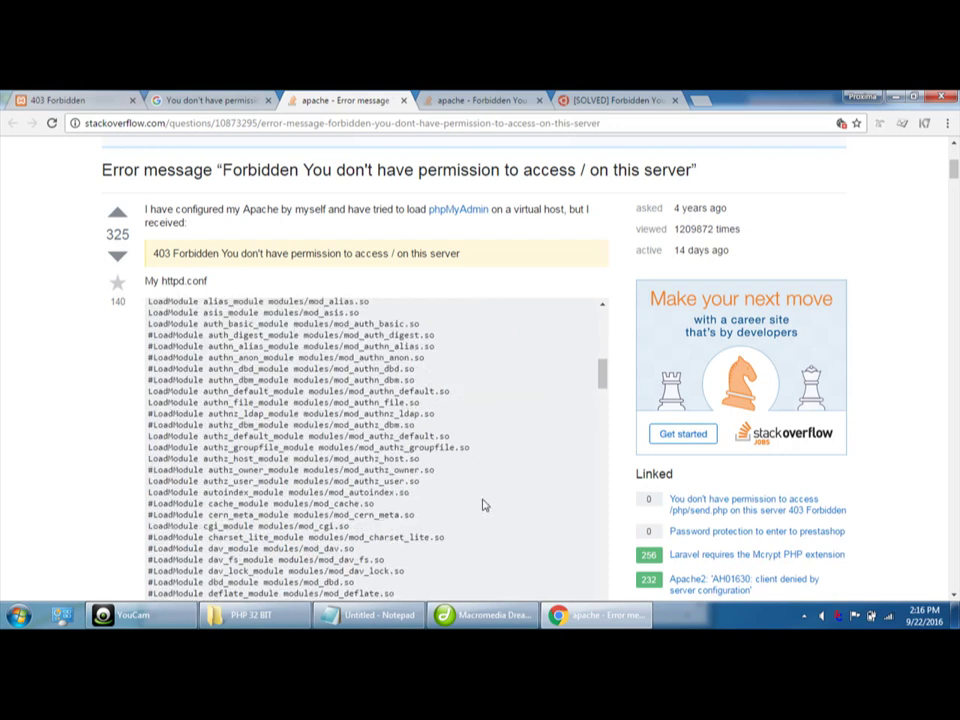
scroll(482, 505, down, 10)
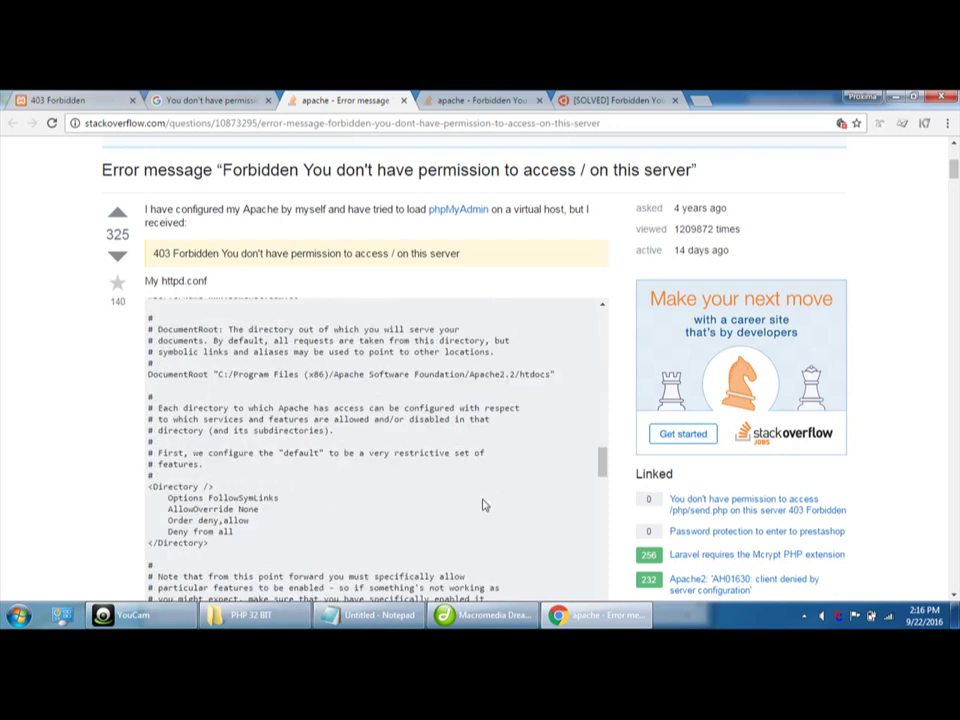
scroll(482, 505, down, 3)
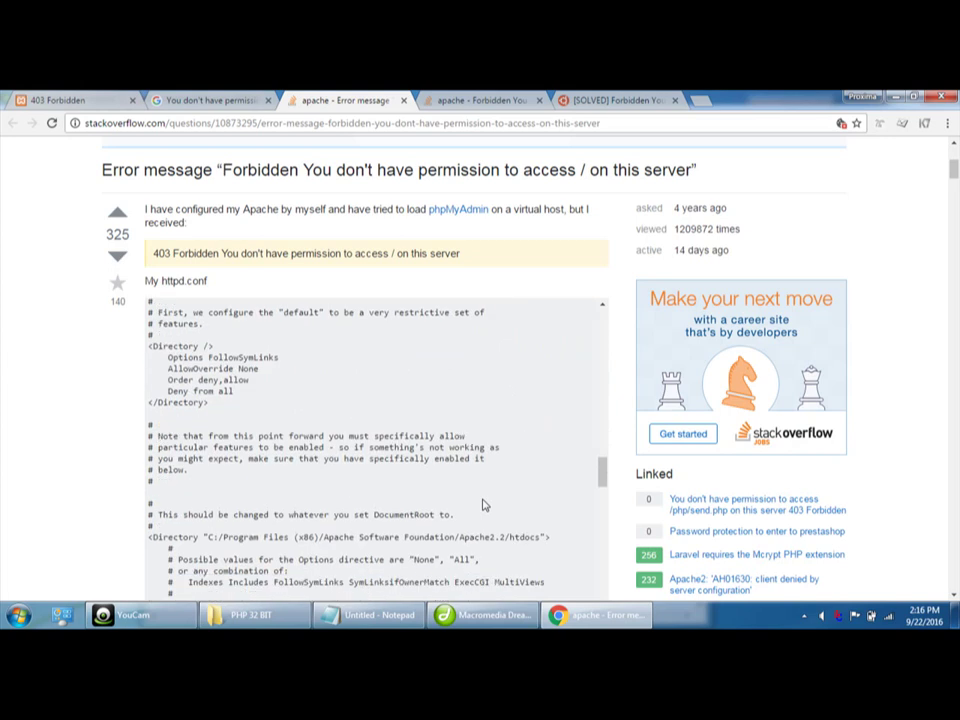
scroll(482, 505, down, 10)
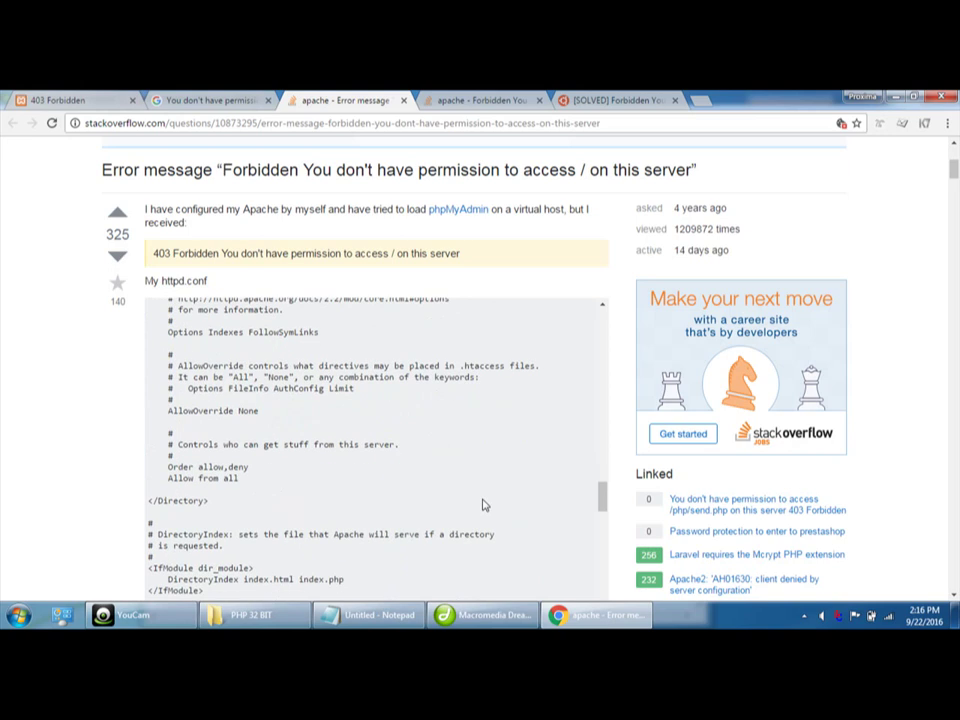
scroll(482, 505, down, 5)
key(ctrl+Tab)
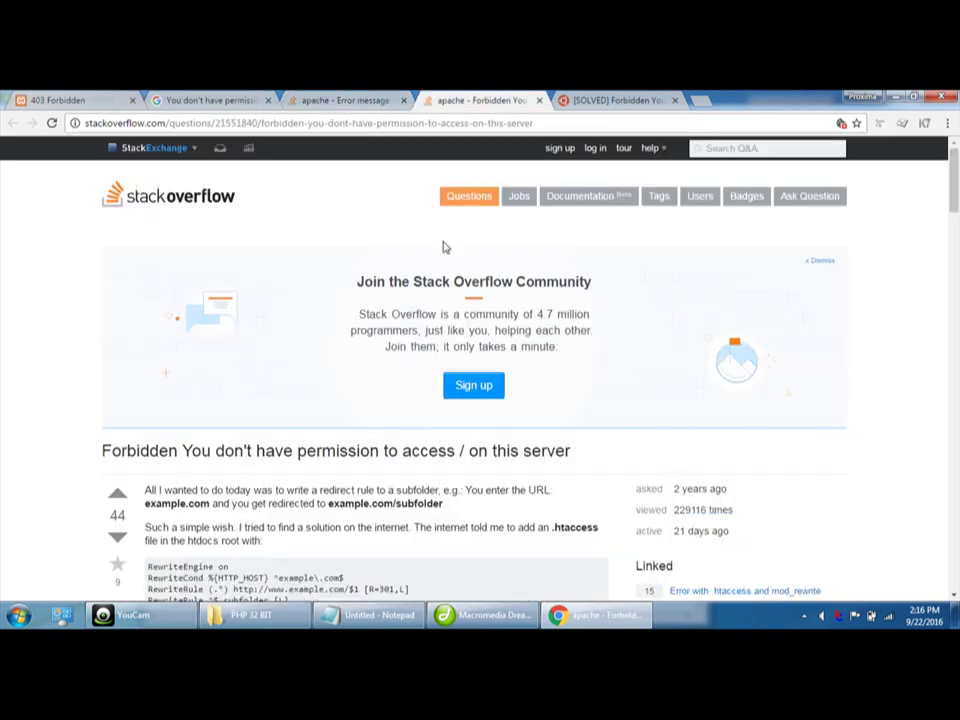
Read down to the Require all granted answer, then switch to the [SOLVED] Ubuntu Forums thread.
scroll(447, 380, down, 1)
scroll(447, 380, down, 1)
scroll(447, 380, down, 3)
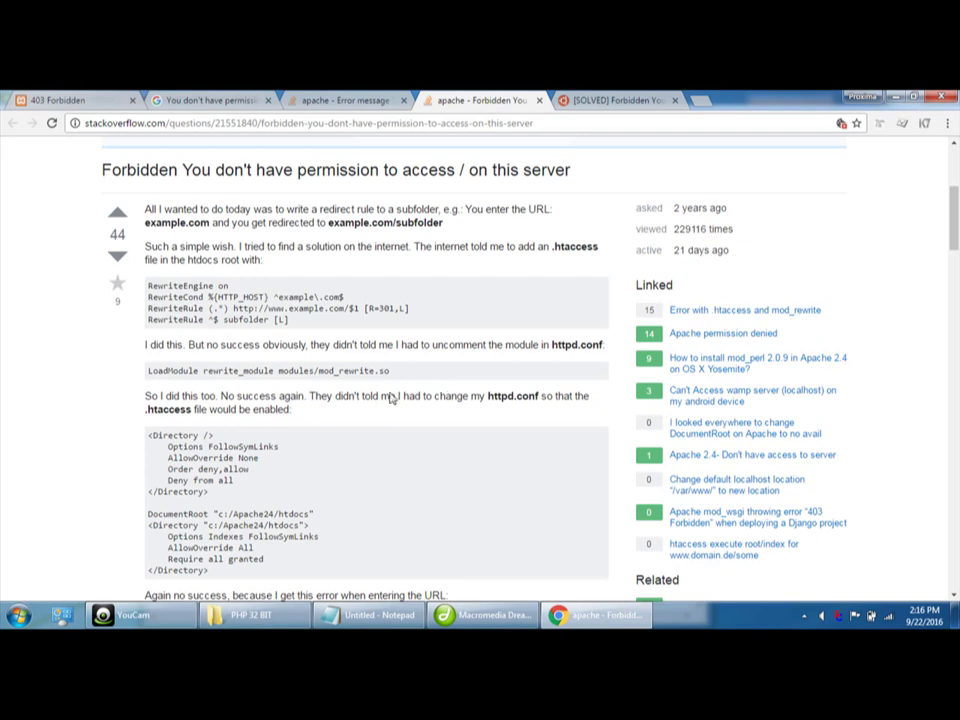
scroll(536, 429, down, 2)
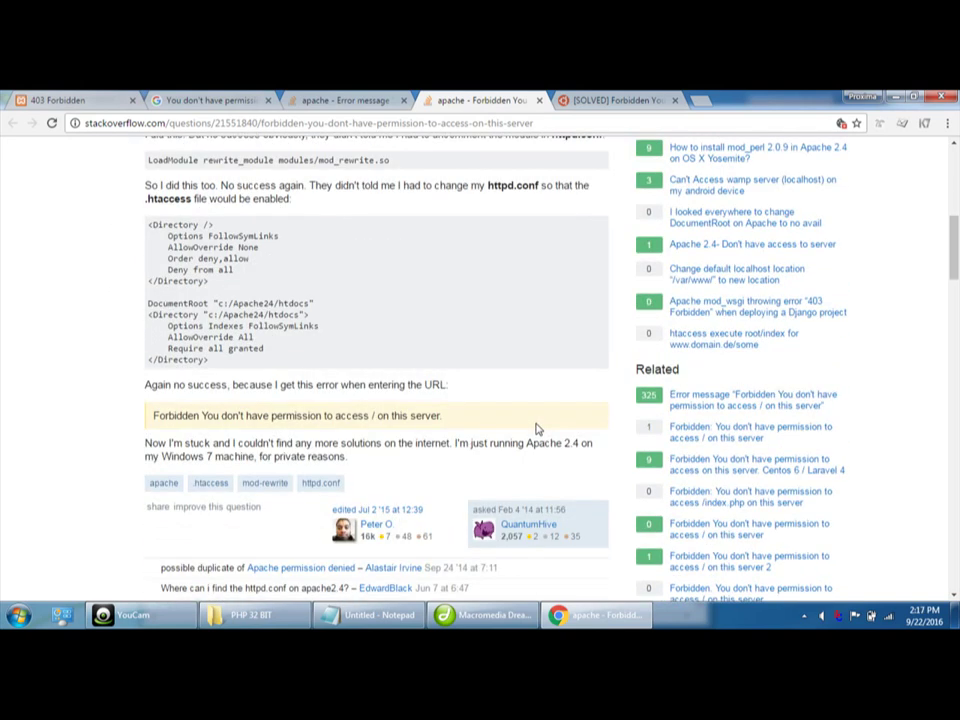
scroll(536, 429, down, 2)
scroll(536, 429, down, 1)
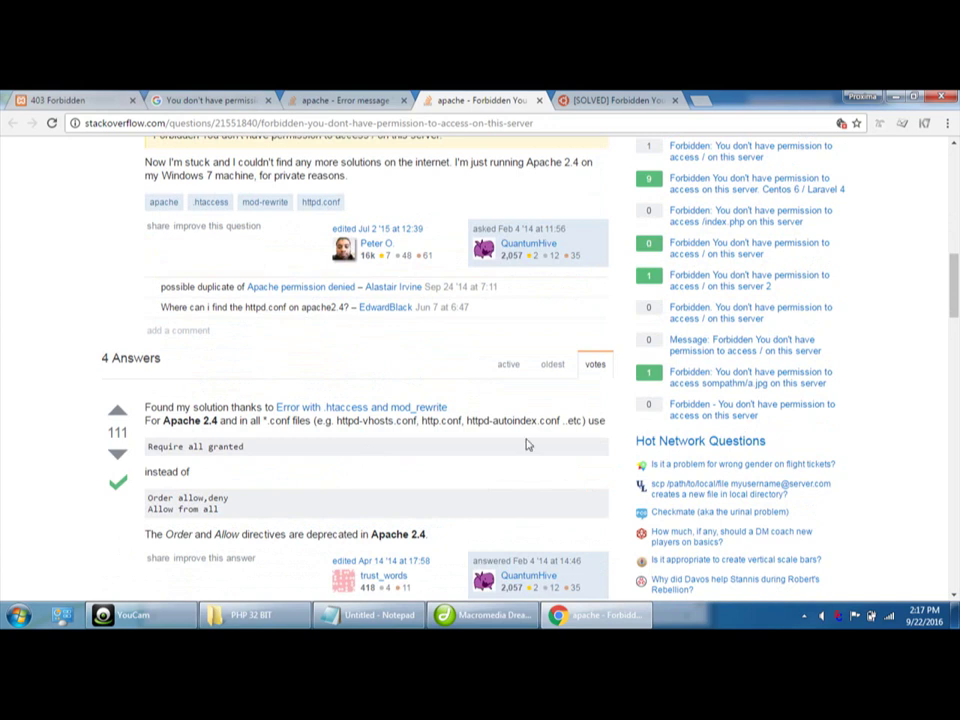
click(607, 97)
scroll(356, 395, down, 2)
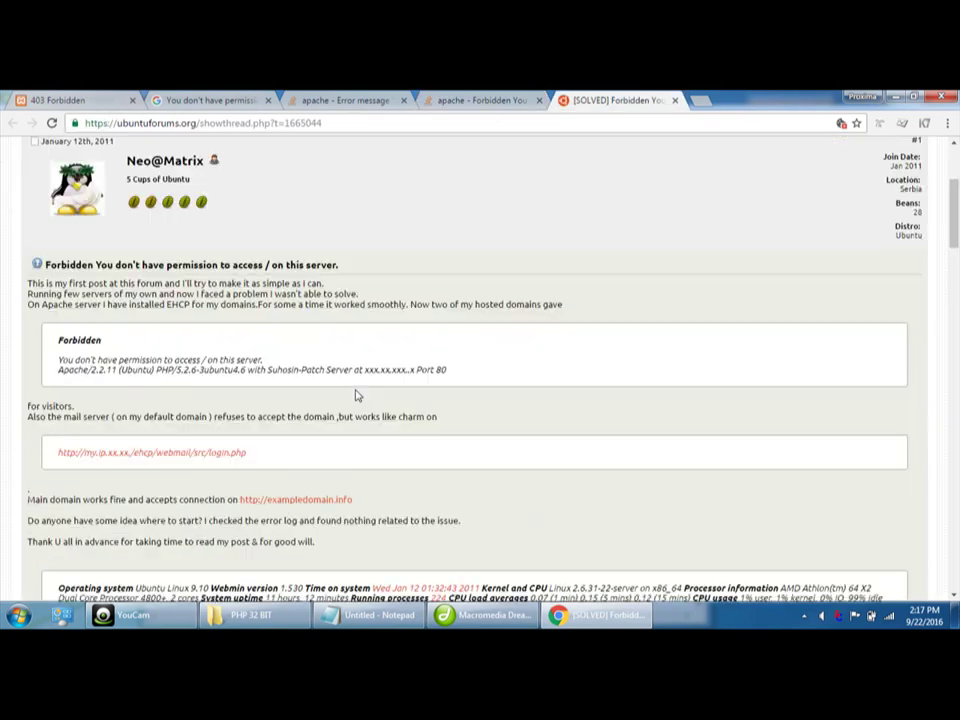
Finish the Ubuntu Forums thread, return to the Stack Overflow question and highlight 'httpd.conf'.
scroll(356, 395, down, 3)
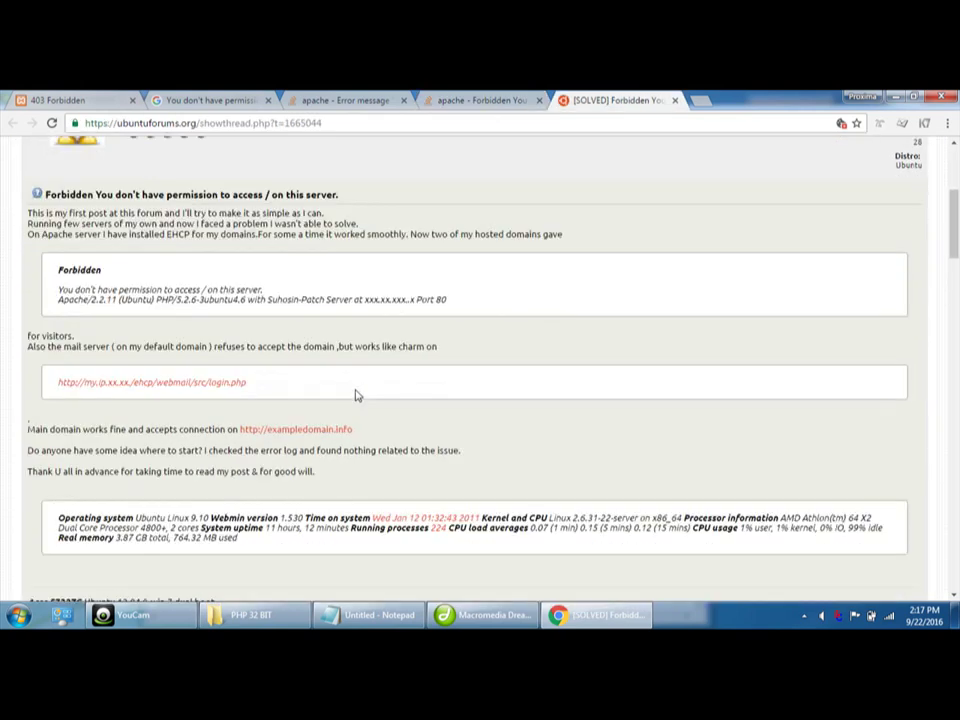
scroll(356, 390, down, 5)
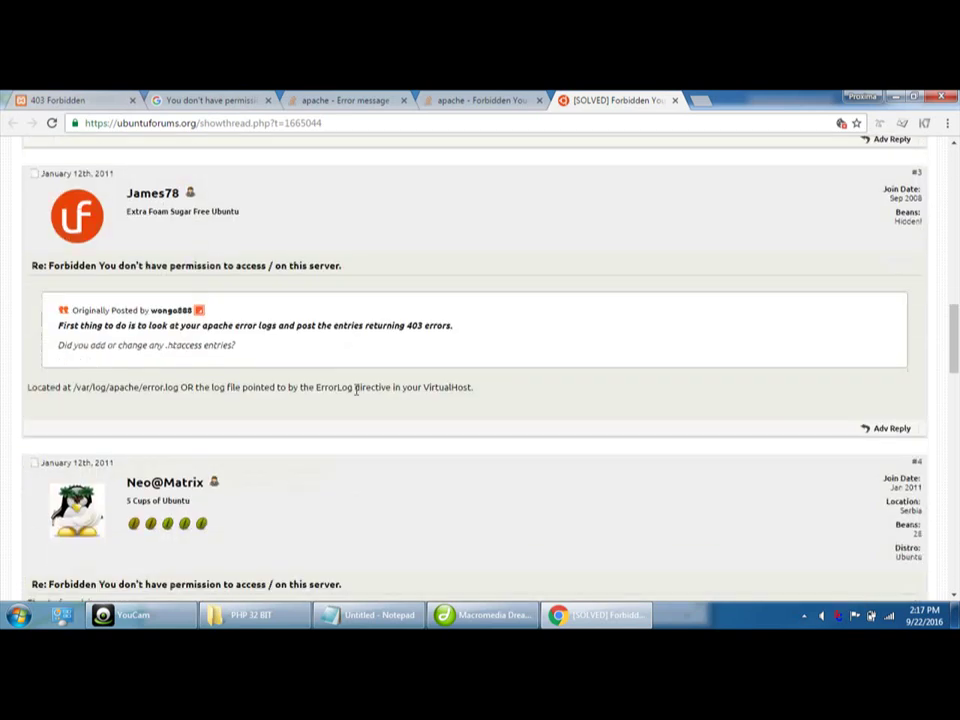
scroll(356, 393, down, 8)
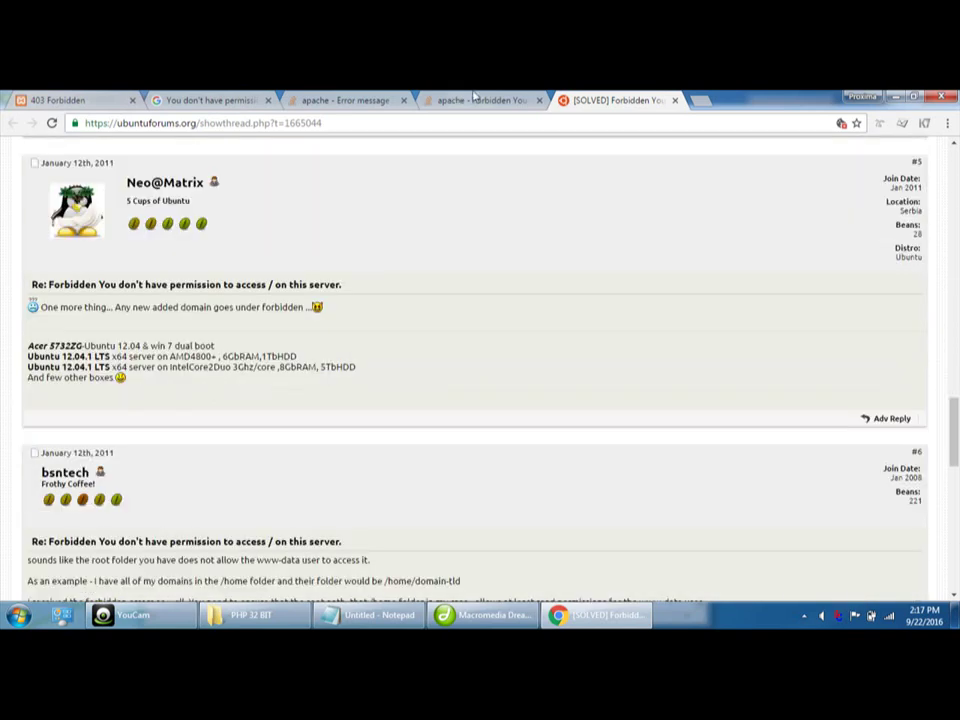
key(ctrl+shift+Tab)
scroll(385, 398, up, 6)
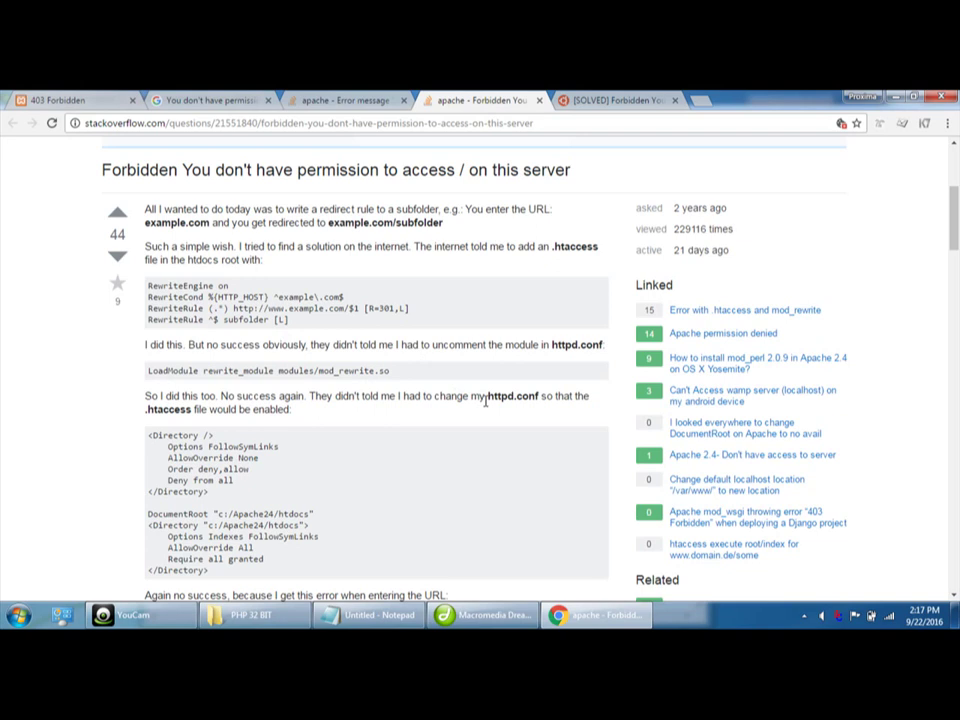
drag(490, 398, 537, 397)
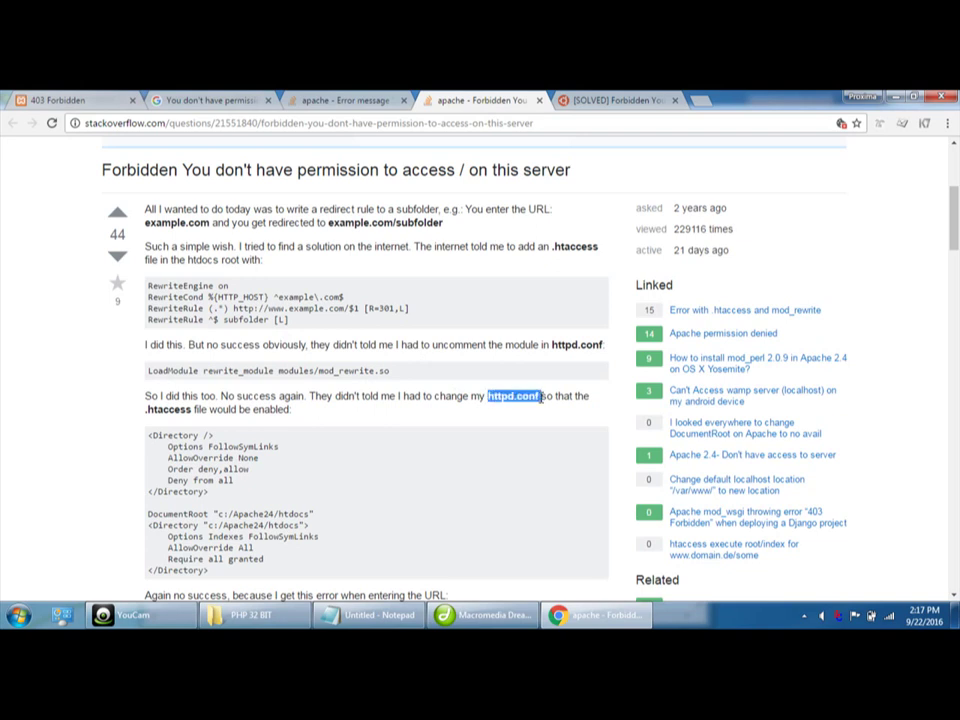
click(18, 615)
Browse from Local Disk C into C:\wamp\bin\php\php5.3.13, then back to the bin folder.
click(215, 434)
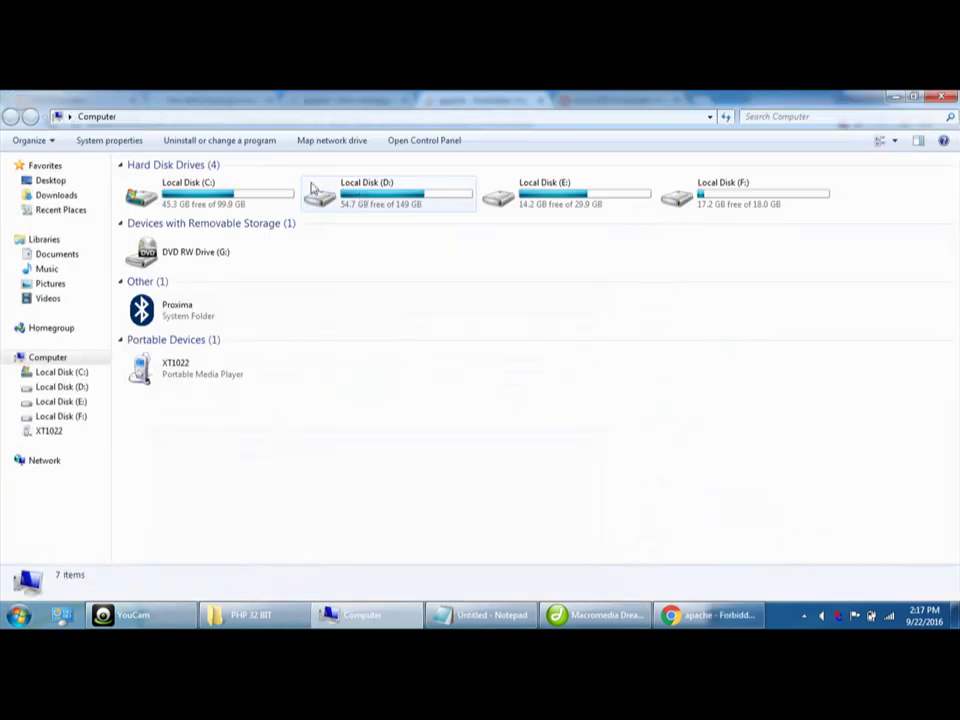
double_click(224, 198)
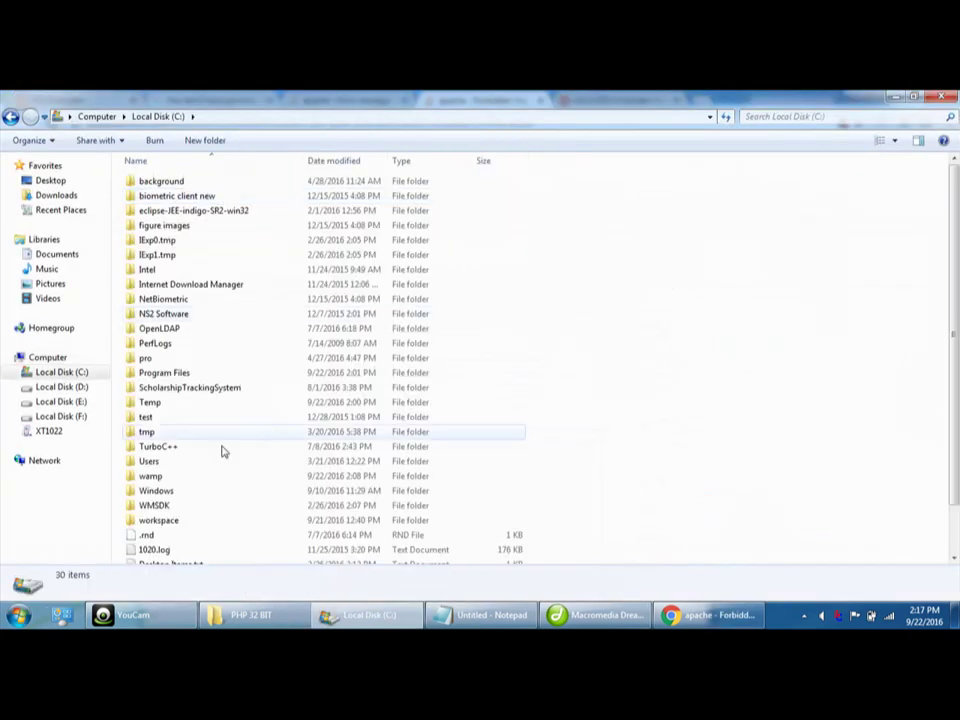
double_click(161, 480)
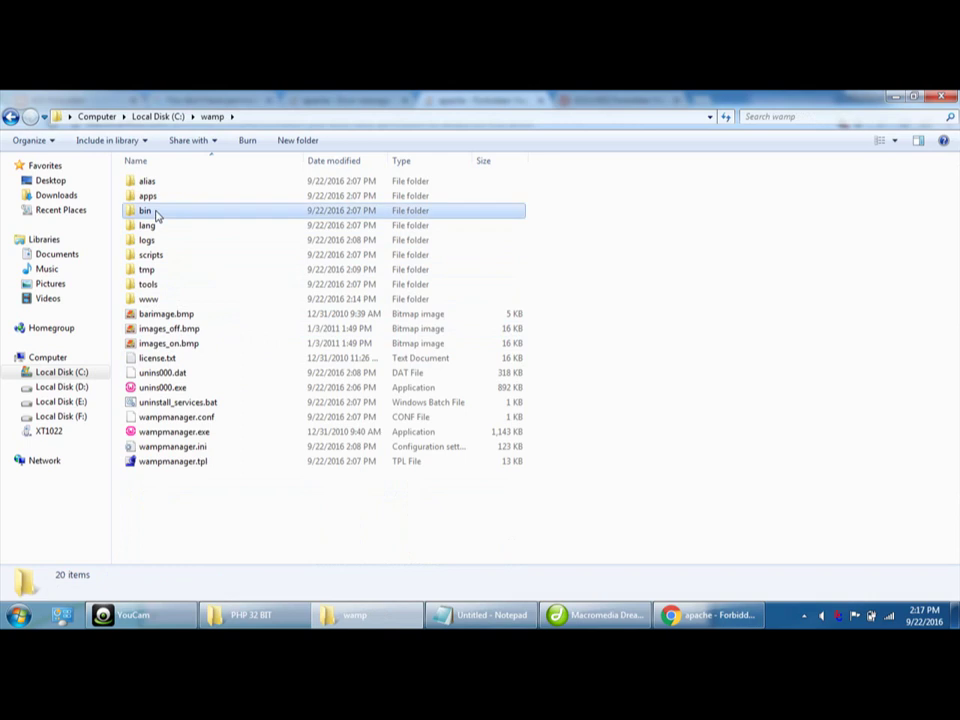
double_click(147, 211)
double_click(147, 211)
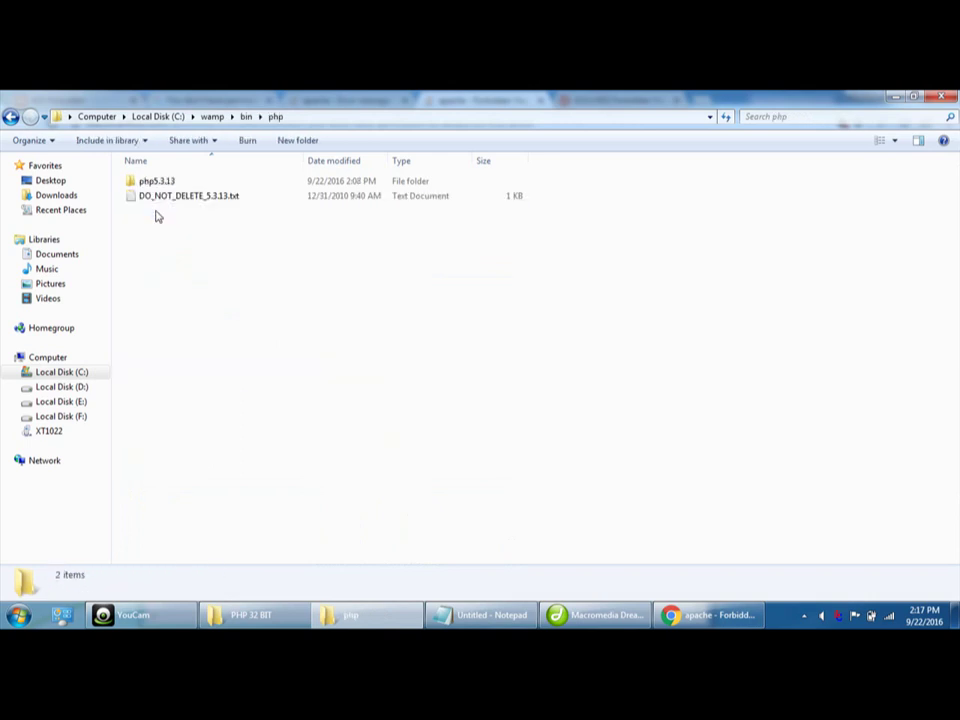
double_click(150, 183)
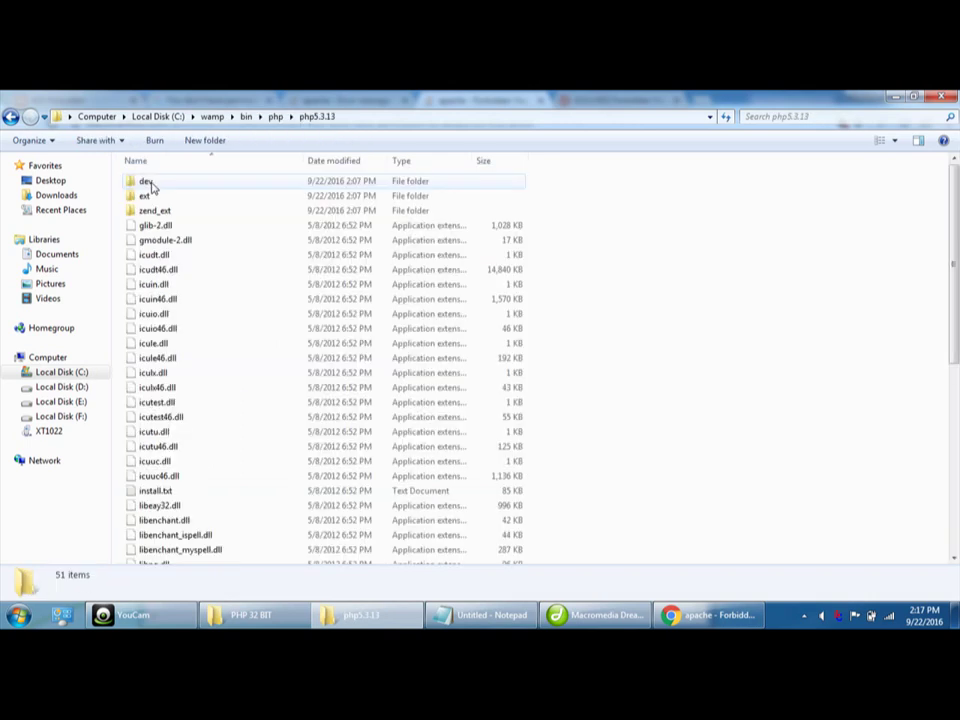
click(147, 316)
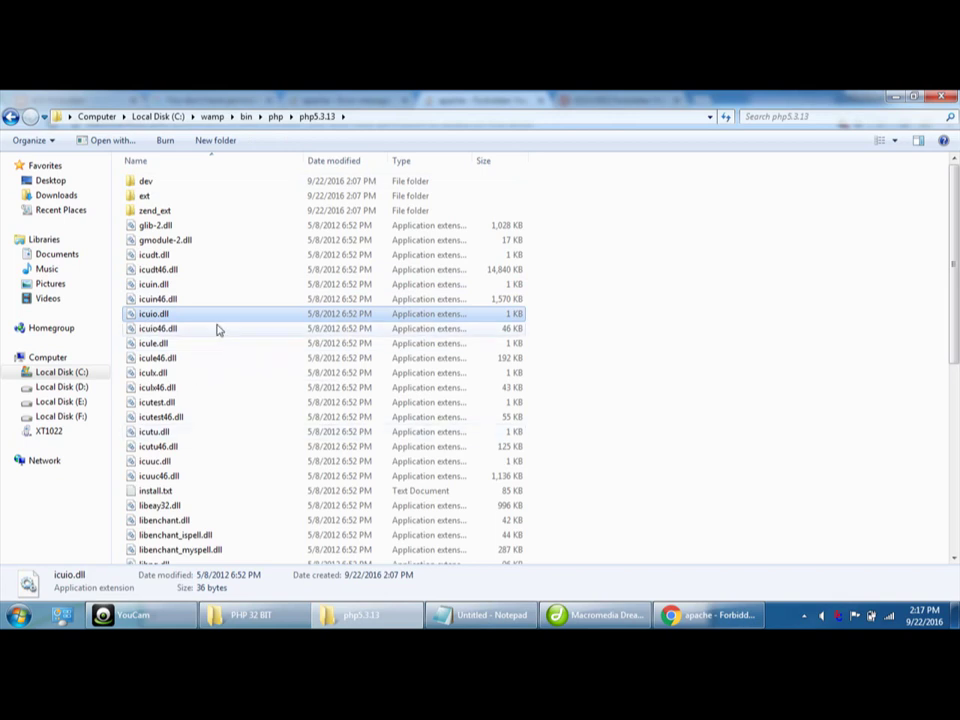
click(9, 117)
click(9, 117)
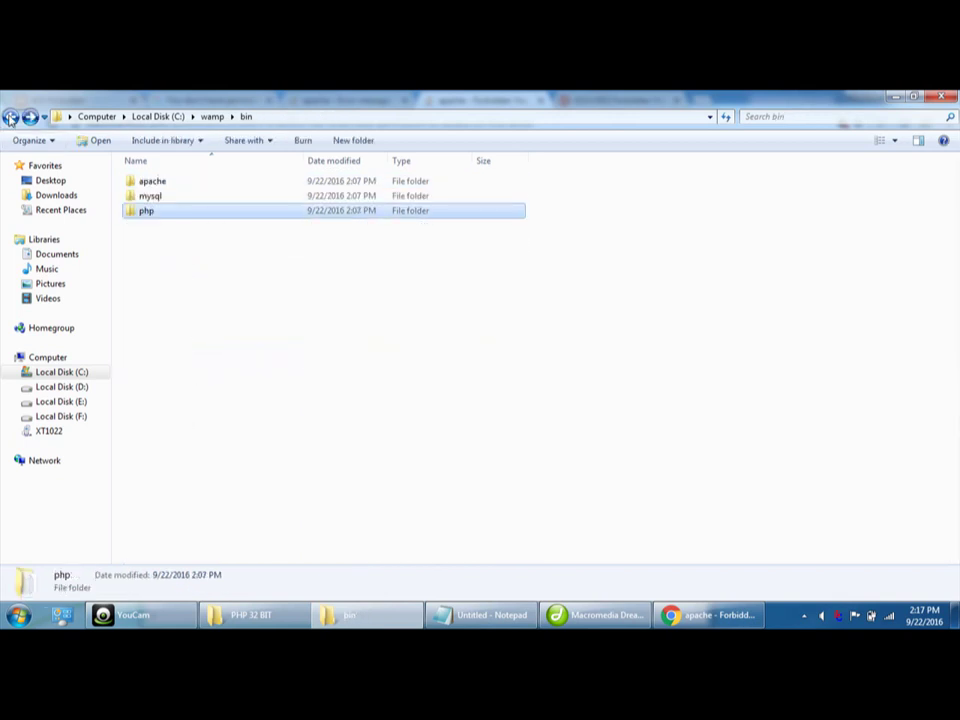
Look inside apache\apache2.2.22 and its htdocs folder, then return to the Stack Overflow question.
click(136, 183)
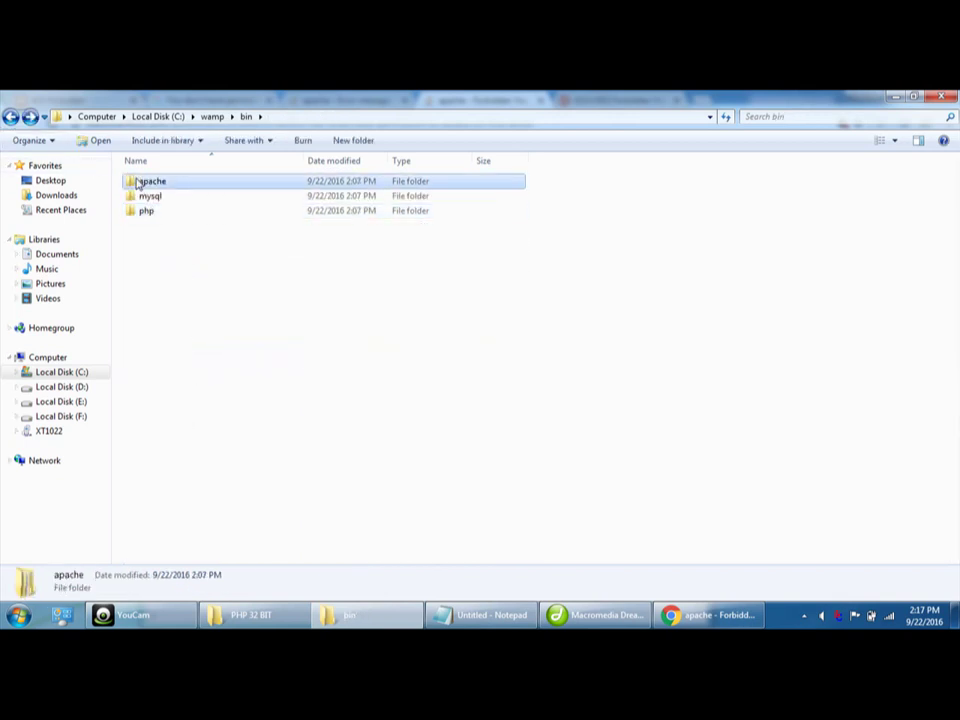
double_click(138, 183)
double_click(138, 183)
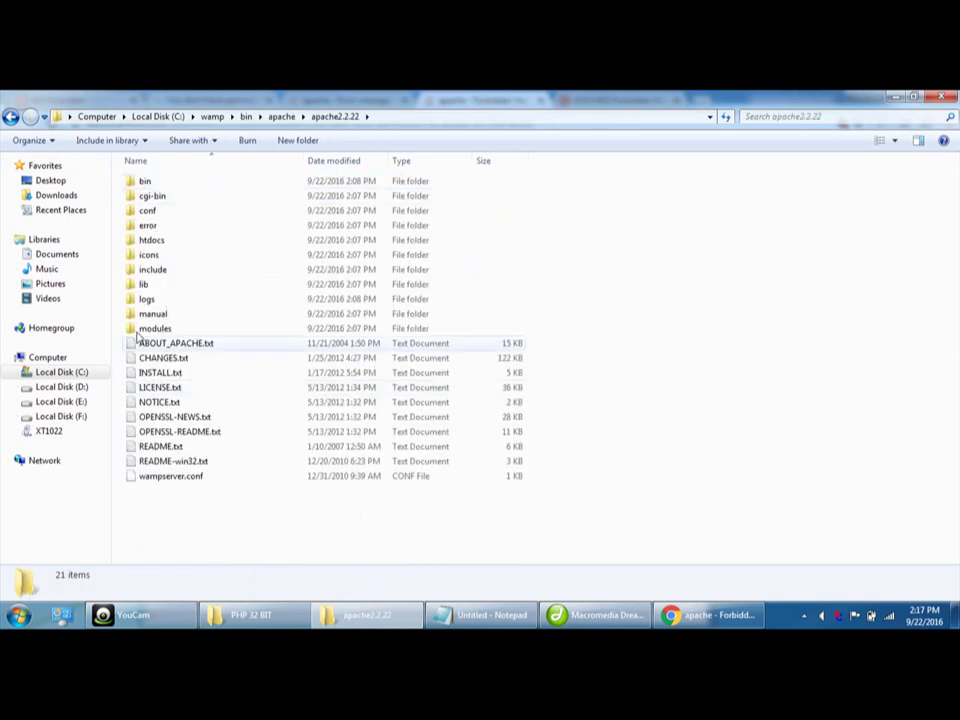
click(152, 418)
key(h)
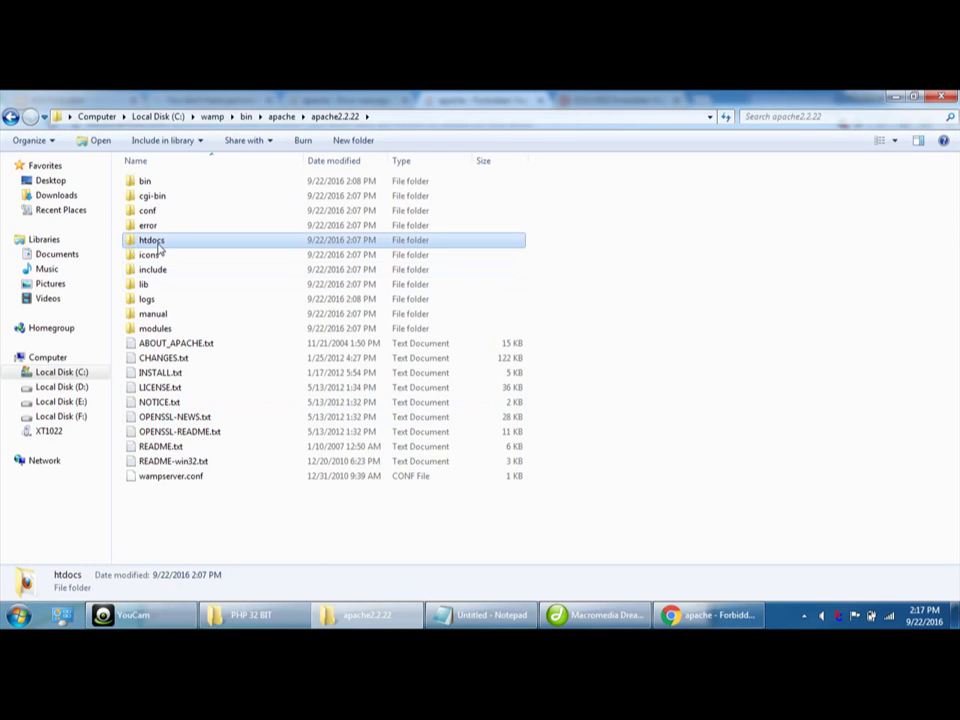
double_click(152, 241)
click(10, 116)
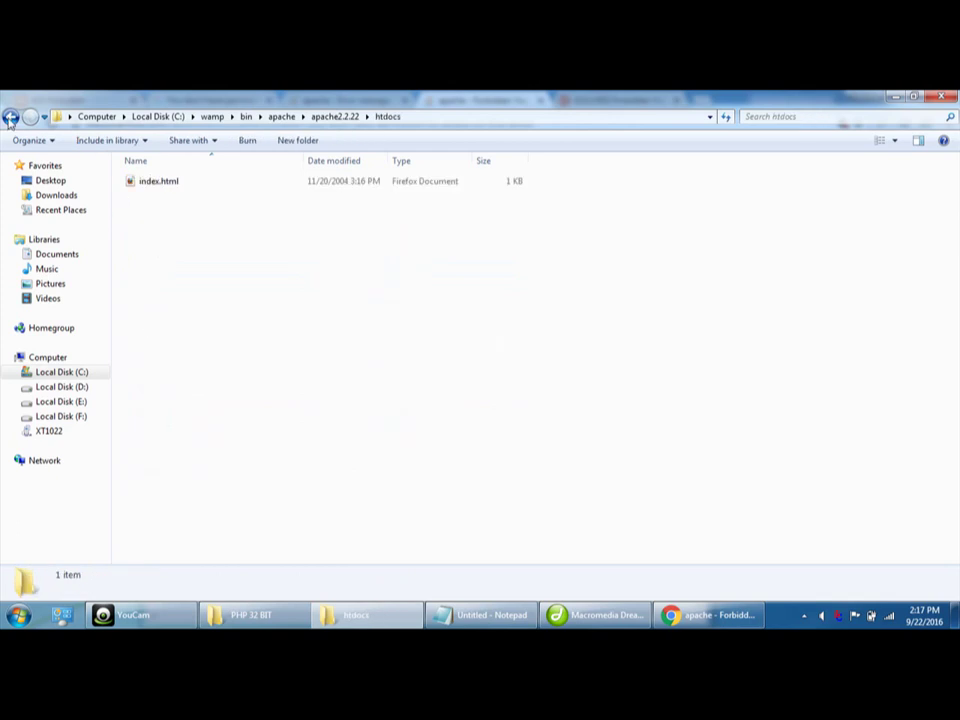
click(690, 615)
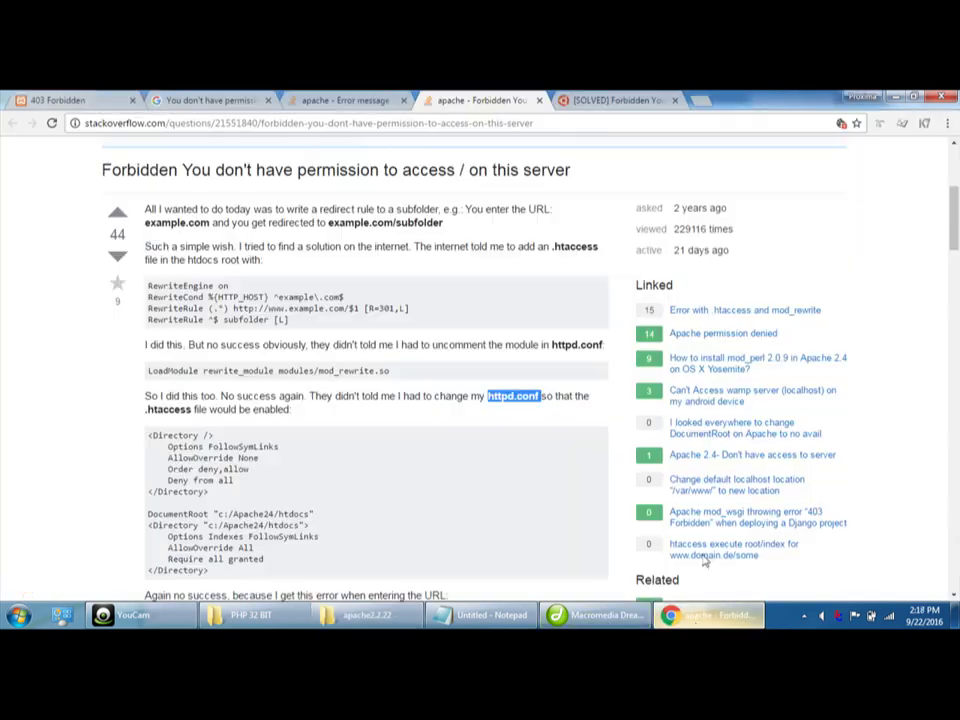
Check the Ubuntu Forums thread, then view the 'Error message' question's httpd.conf and highlight 'httpd'.
key(ctrl+shift+Tab)
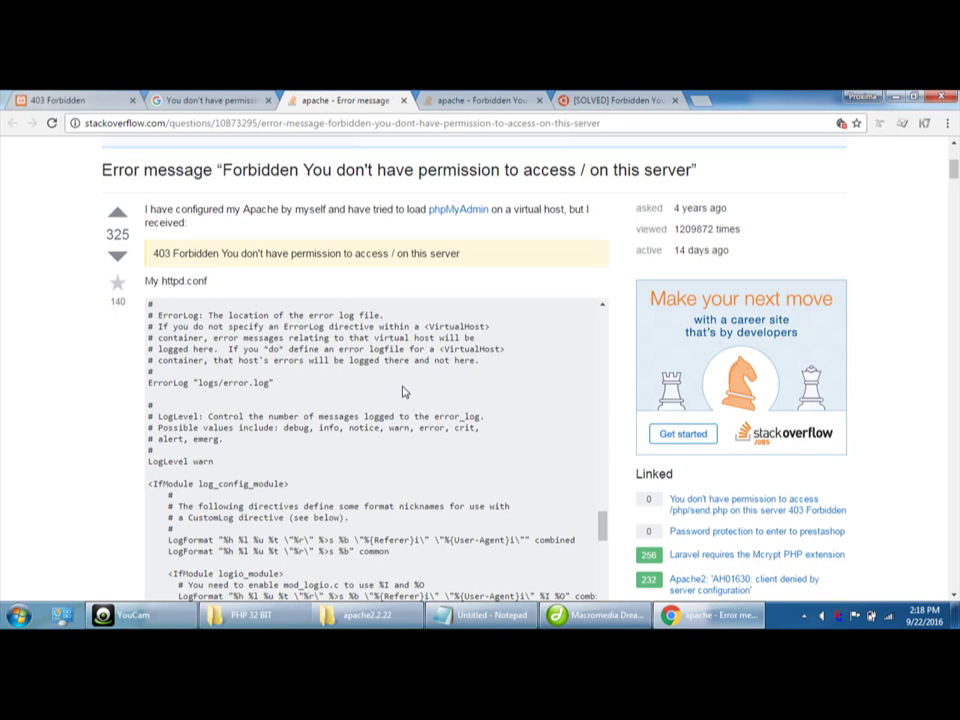
click(478, 100)
click(615, 100)
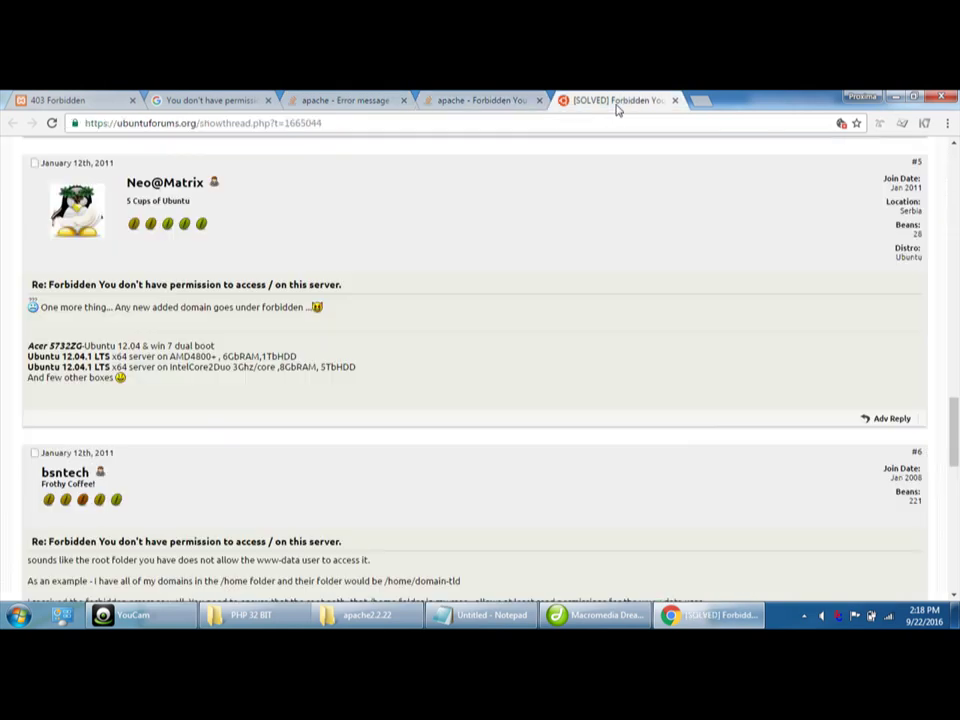
scroll(275, 322, up, 8)
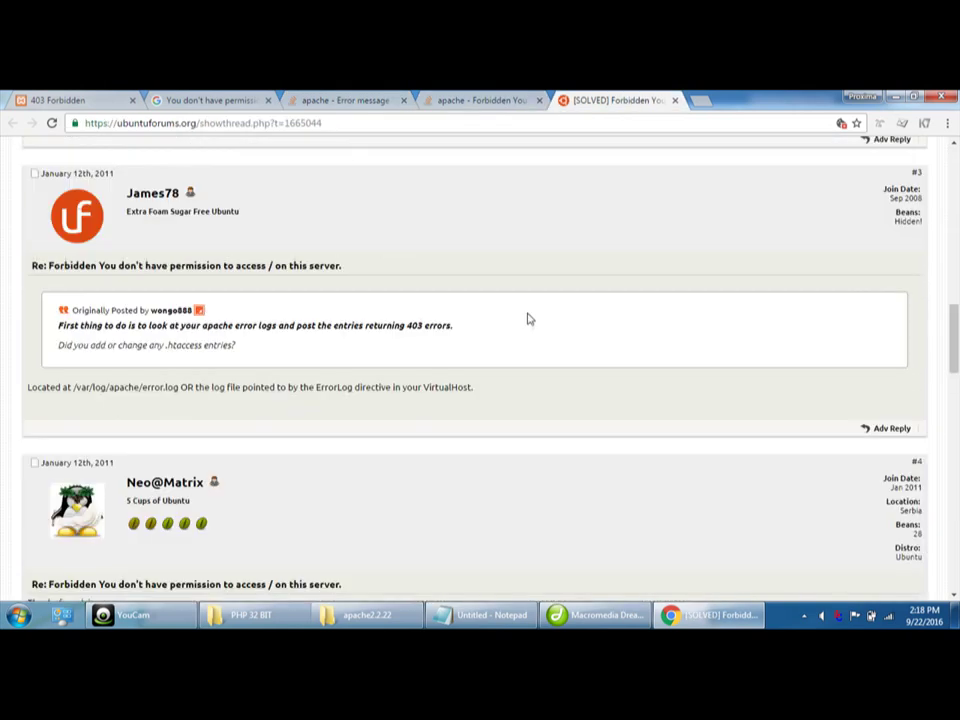
scroll(416, 291, up, 8)
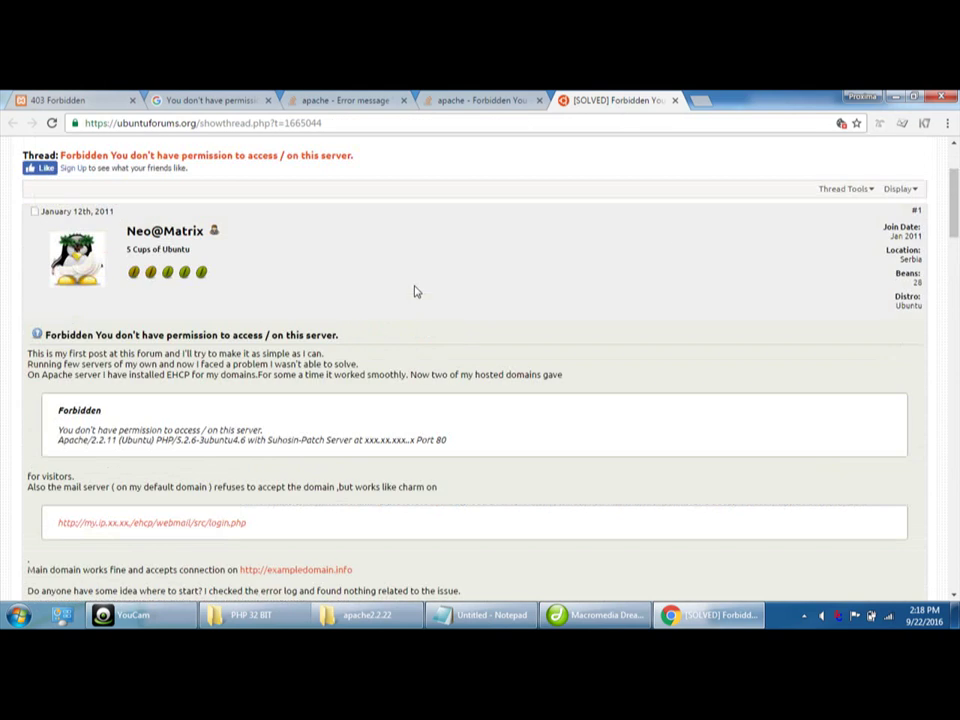
click(440, 100)
click(333, 99)
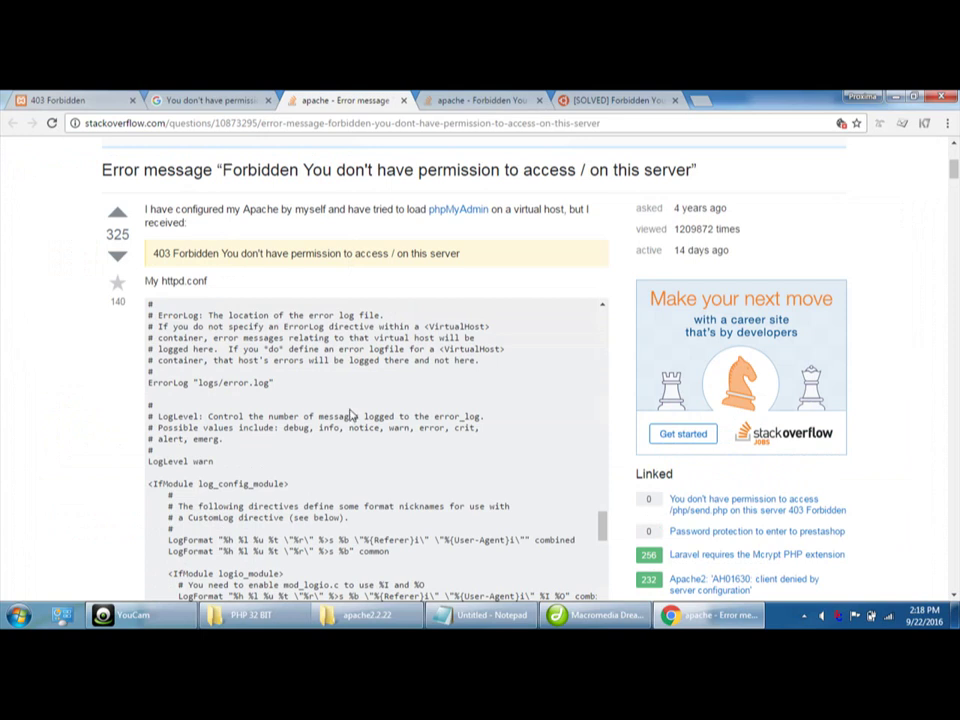
scroll(345, 400, down, 1)
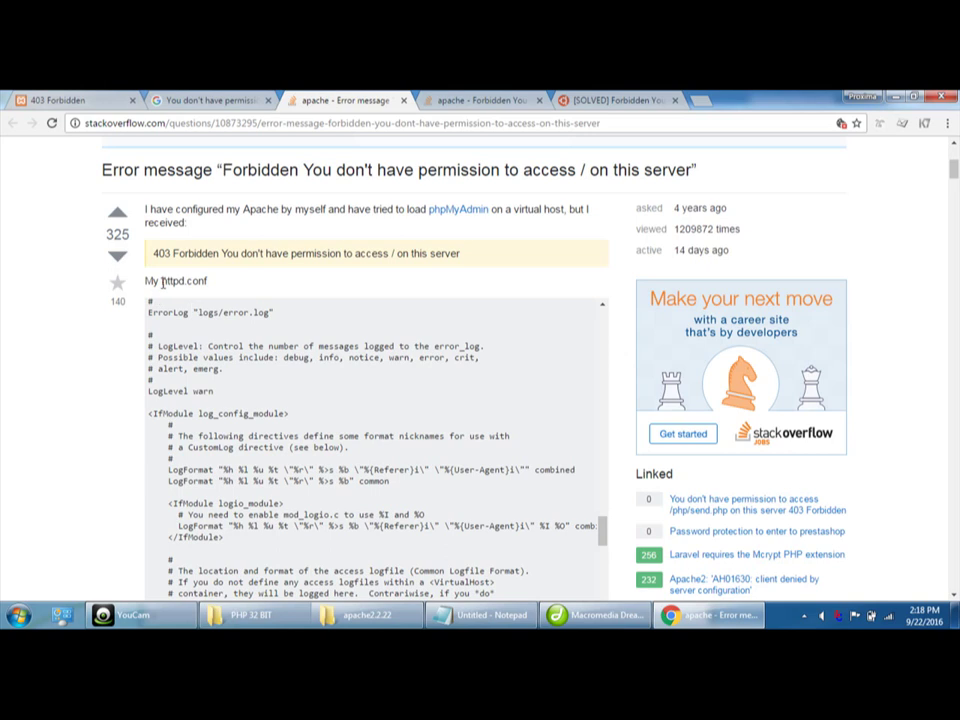
drag(162, 283, 188, 282)
Browse apache2.2.22's bin folder, typing 'htdhtp' to jump through its files.
click(358, 612)
double_click(154, 182)
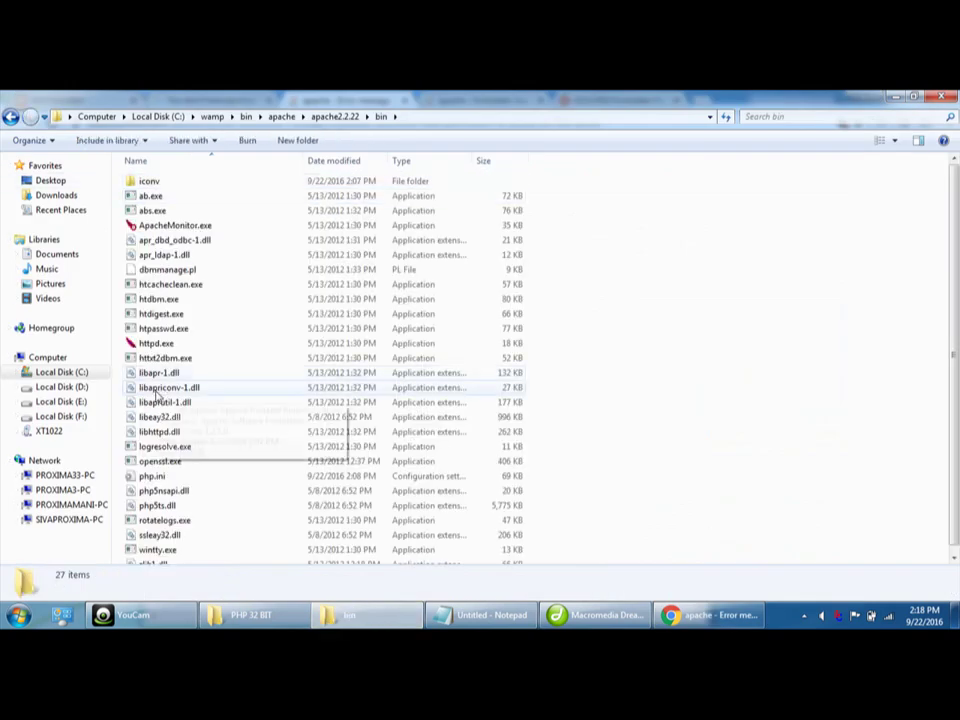
click(156, 390)
key(alt+Tab)
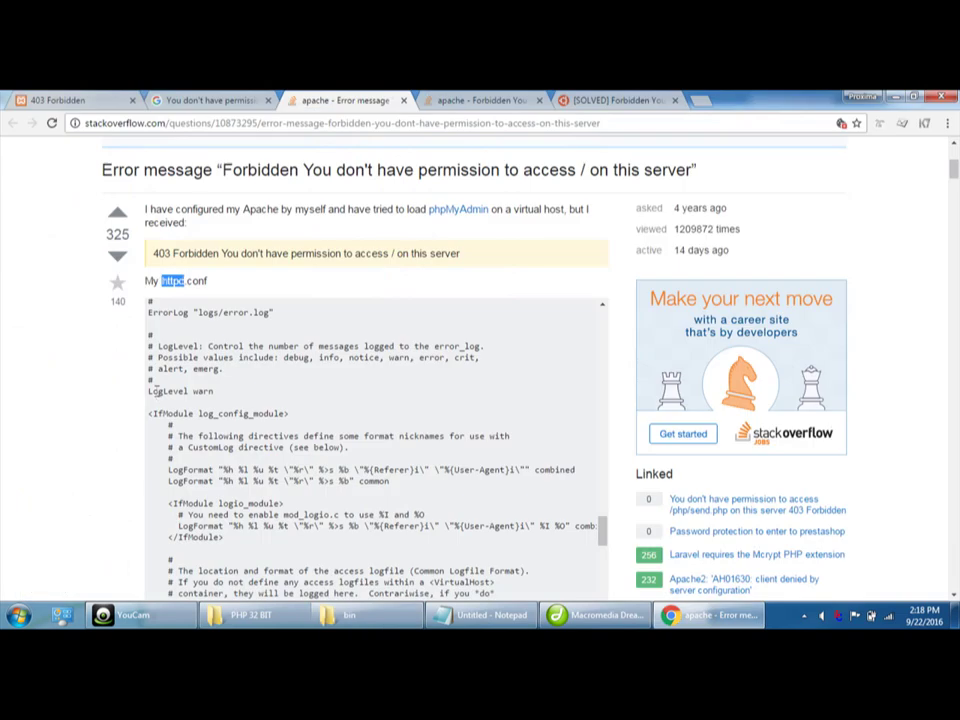
key(alt+Tab)
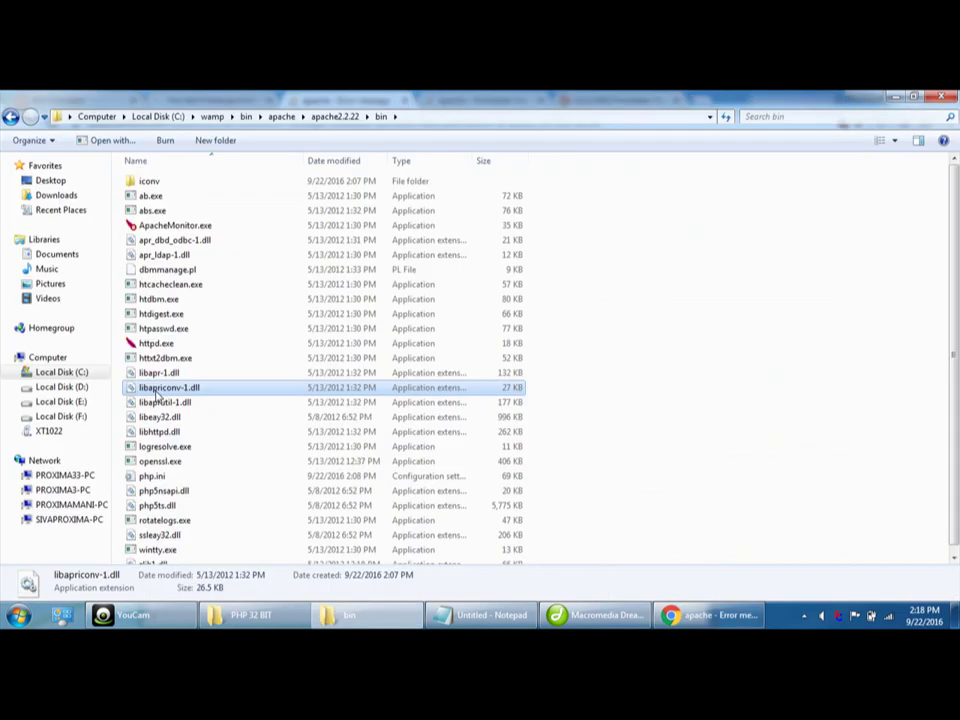
text(htdhtp)
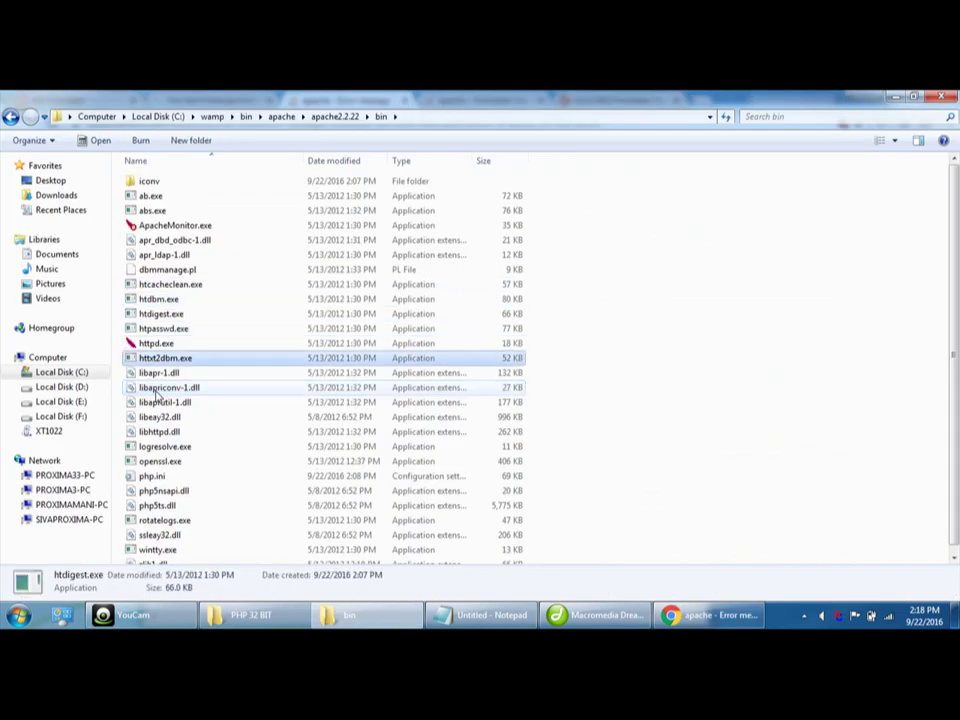
Return to C:\wamp and look inside its logs, www and alias folders.
click(11, 116)
click(11, 116)
click(11, 116)
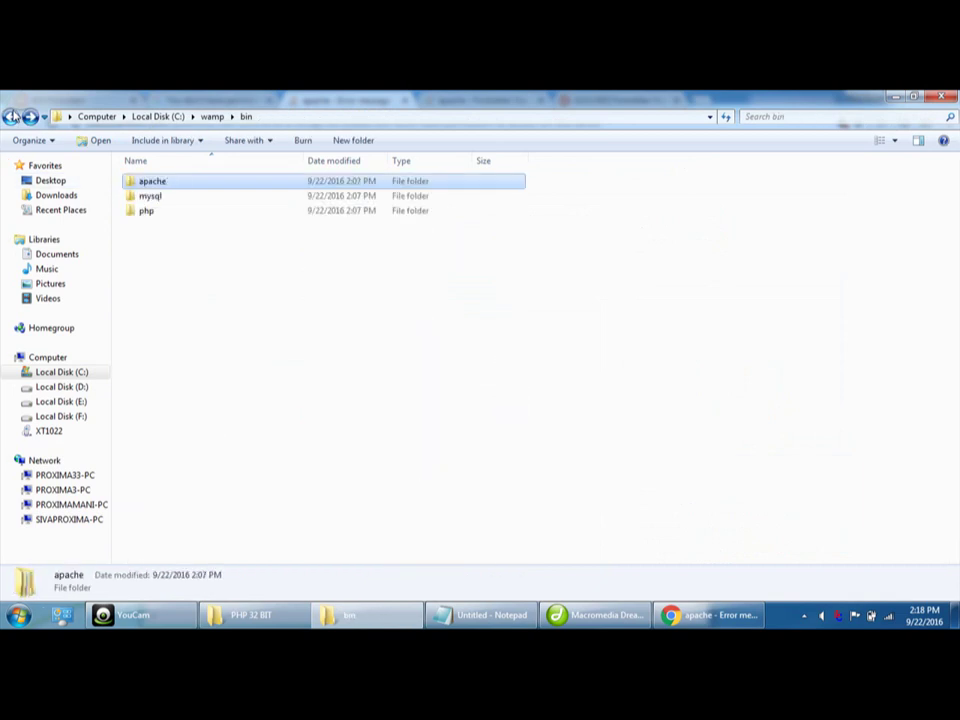
click(11, 116)
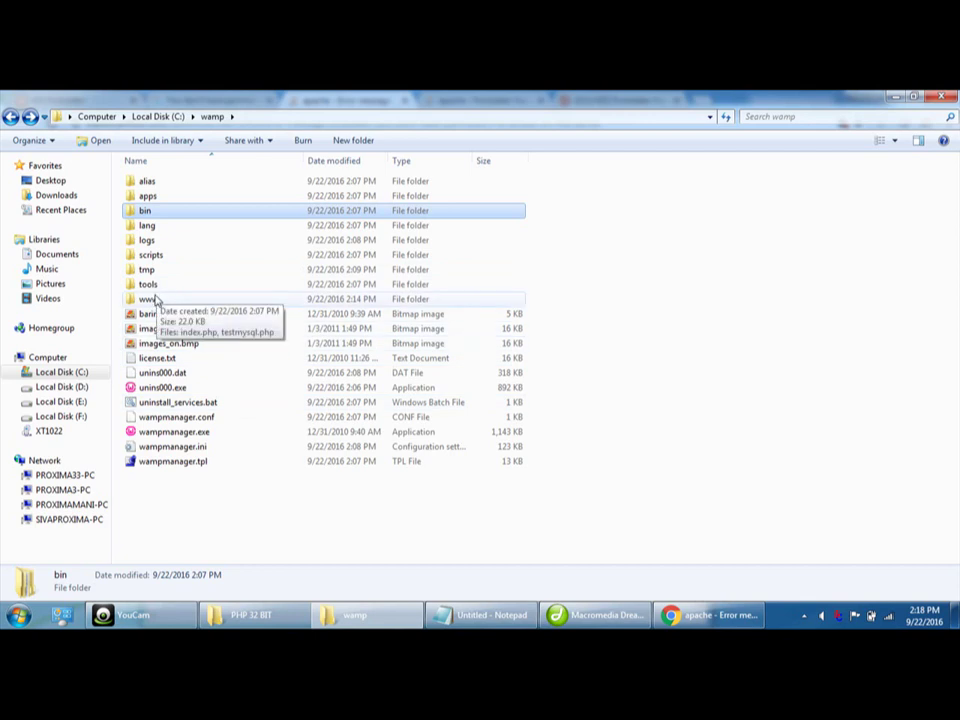
double_click(148, 242)
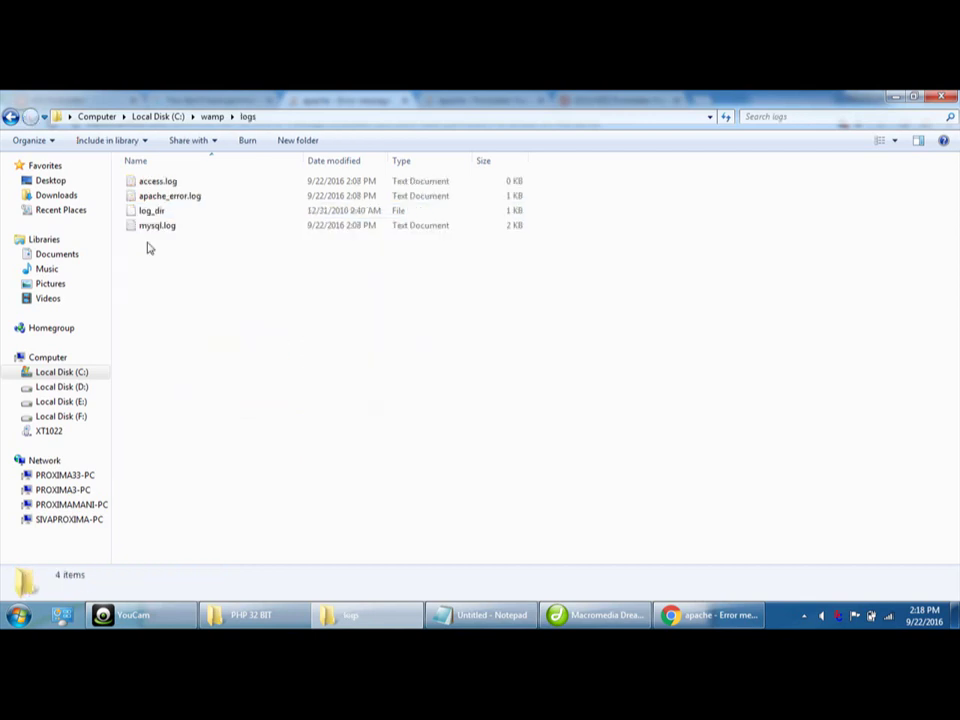
click(11, 117)
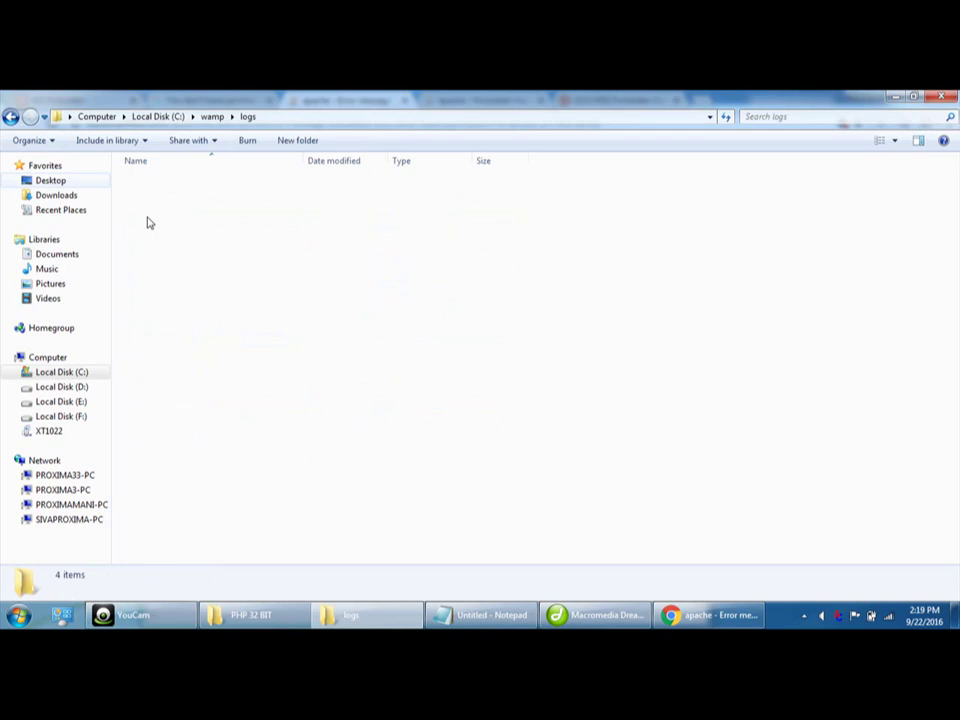
double_click(148, 300)
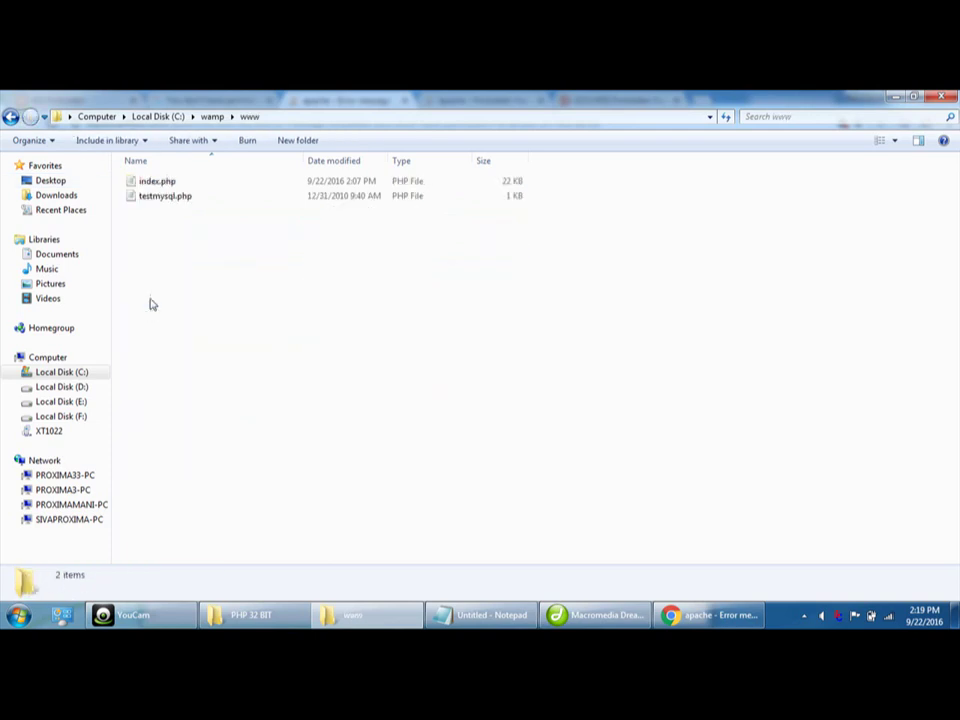
click(11, 117)
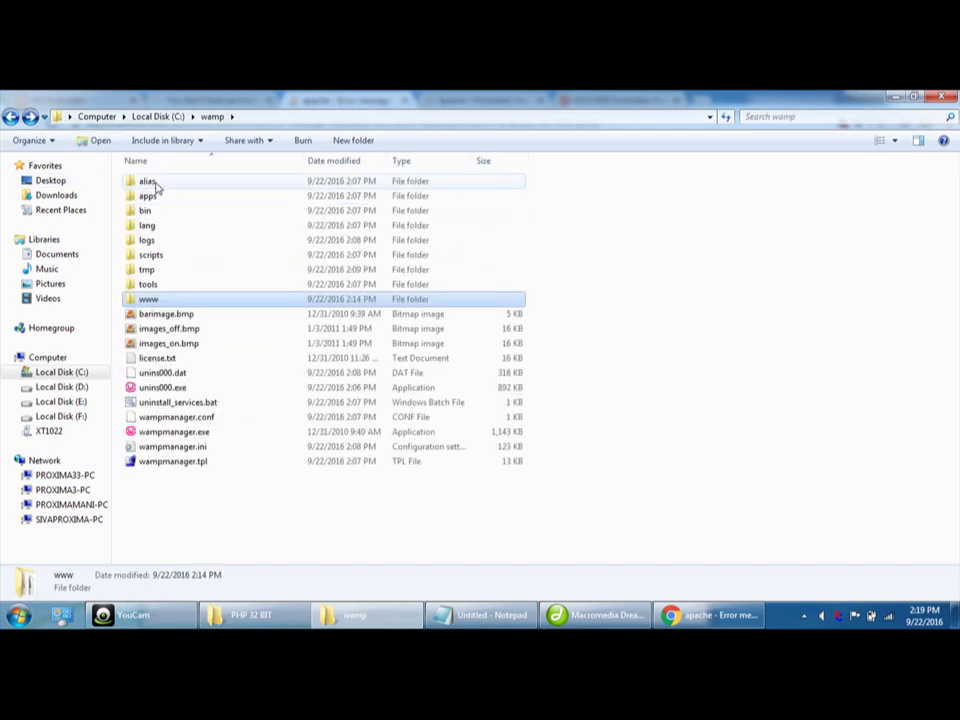
double_click(152, 184)
click(11, 117)
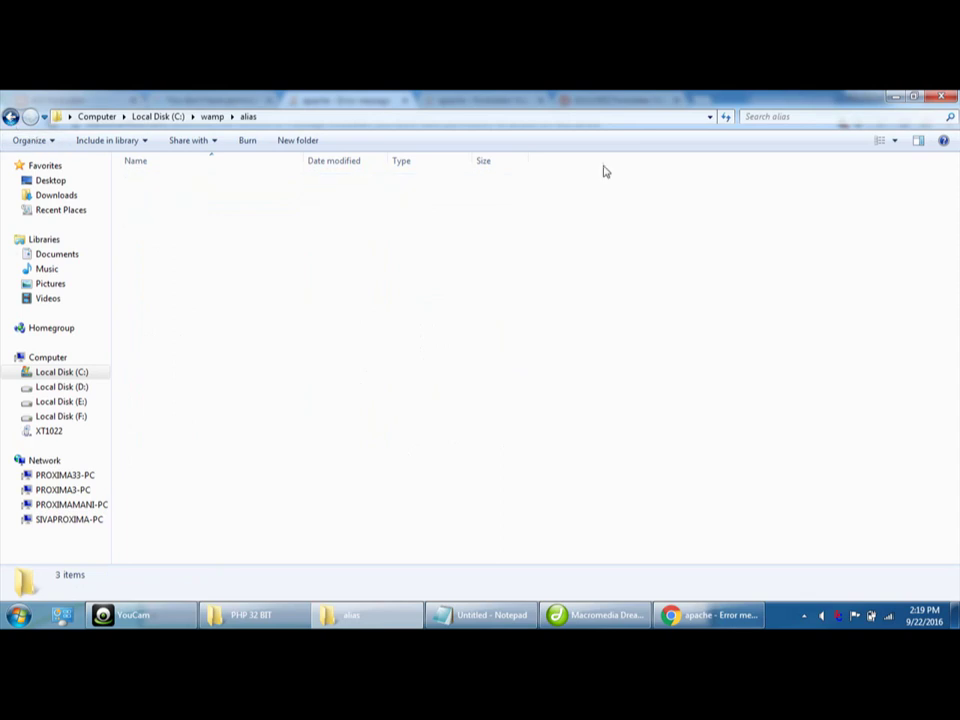
click(793, 117)
Search the wamp folder for 'httpd' and go to httpd.conf's apache2.2.22\conf folder.
text(httpd)
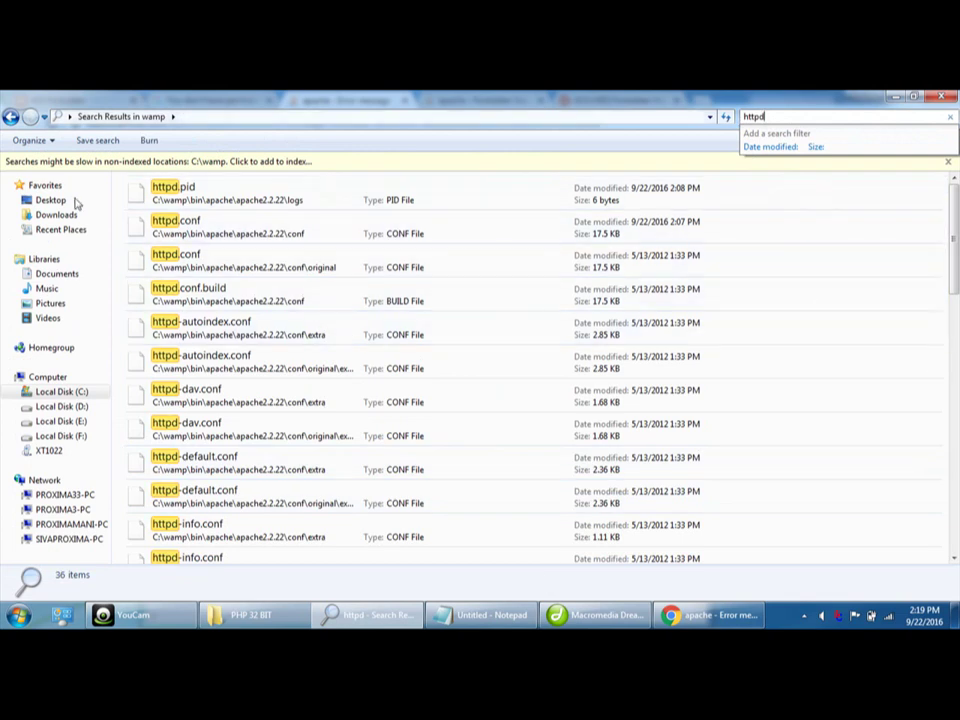
click(206, 235)
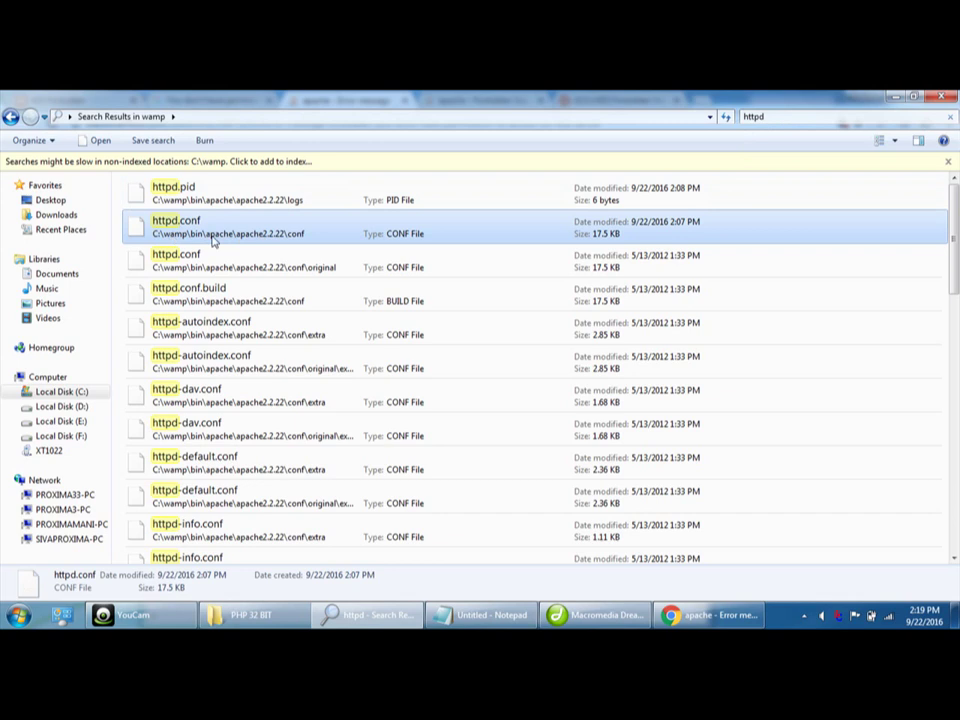
right_click(185, 223)
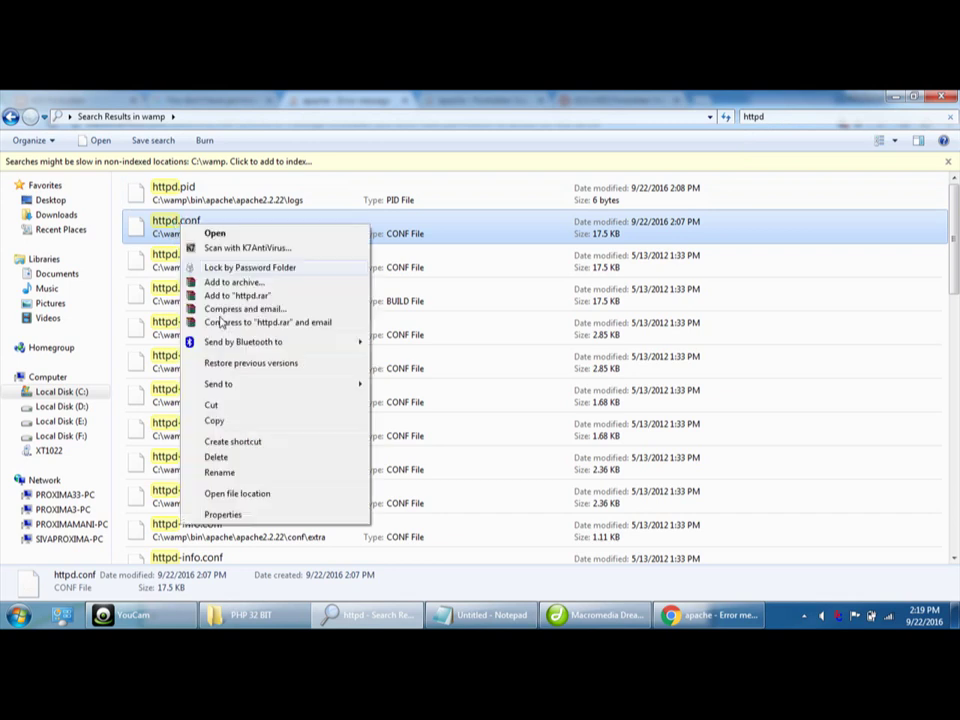
click(252, 494)
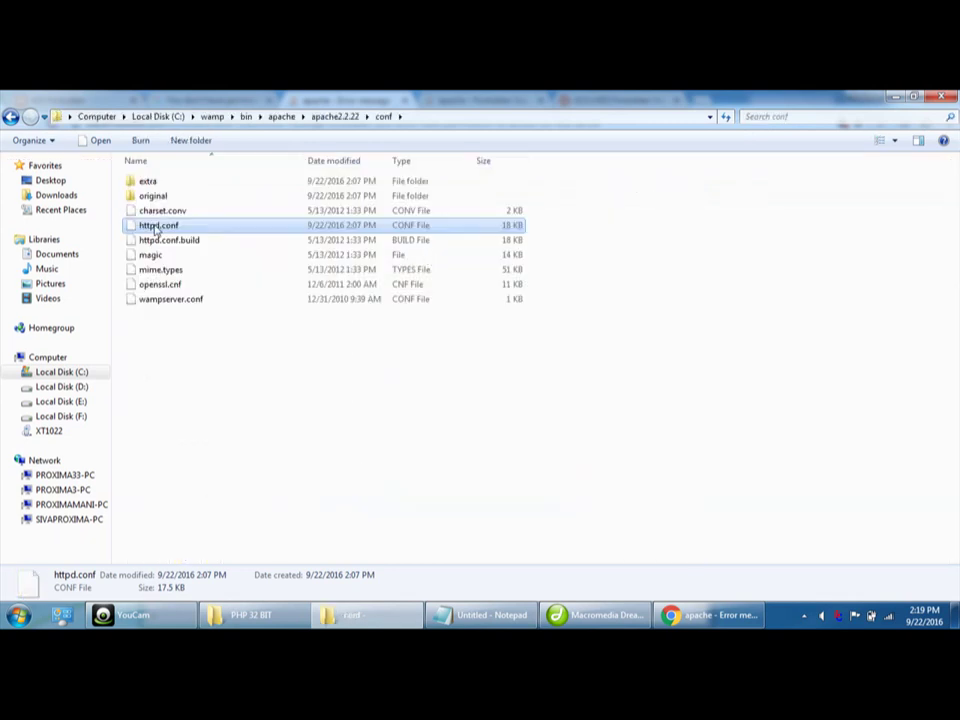
Open httpd.conf with Notepad, chosen from the Open with program list.
right_click(157, 226)
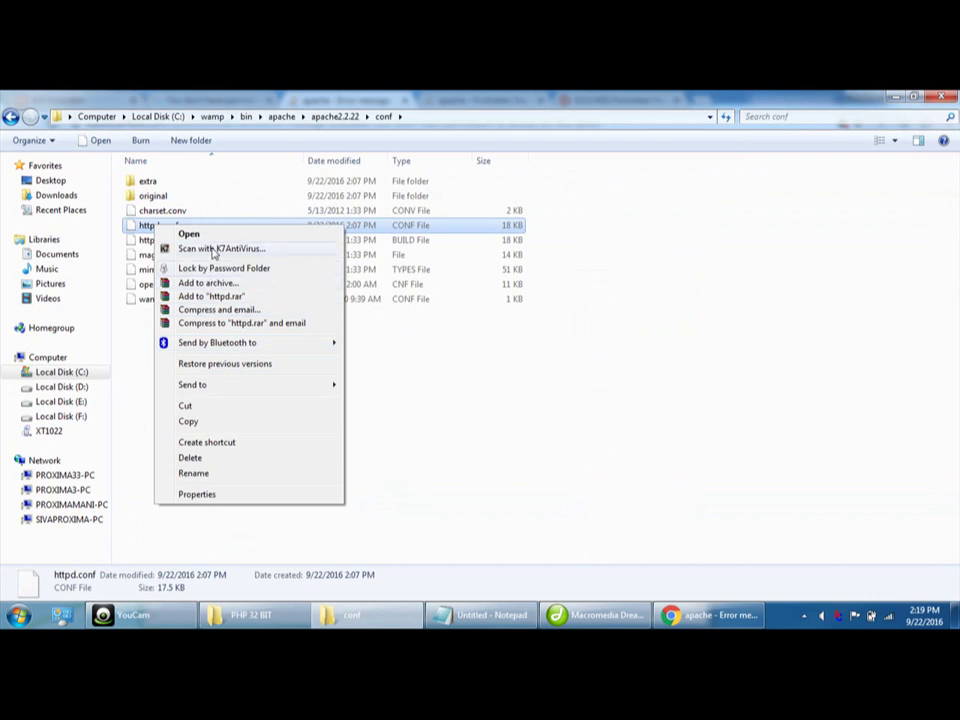
click(200, 234)
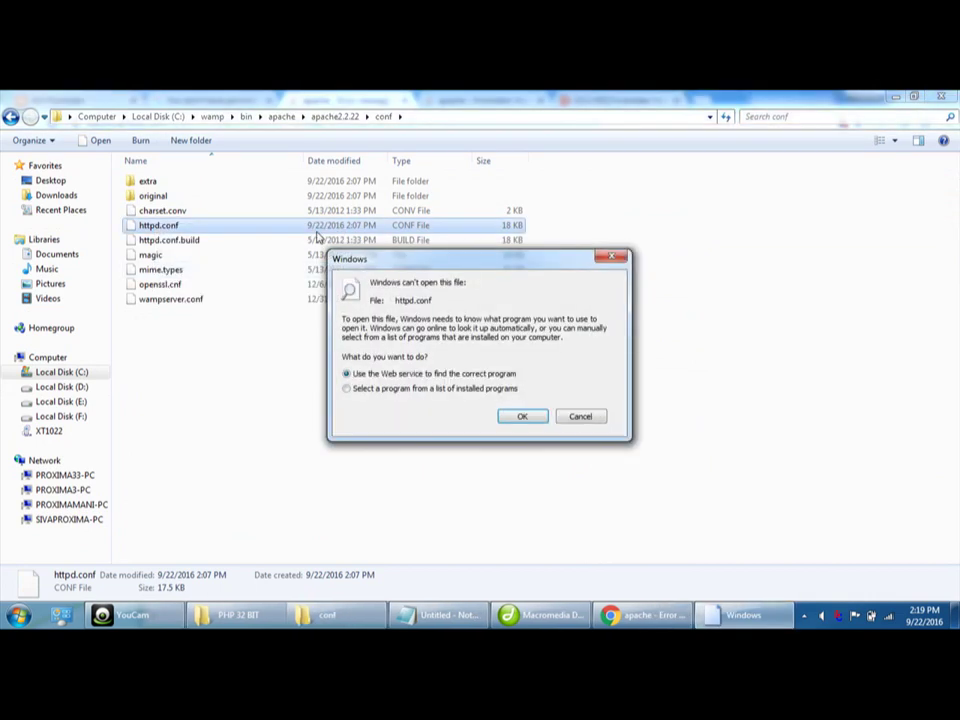
click(396, 389)
click(522, 416)
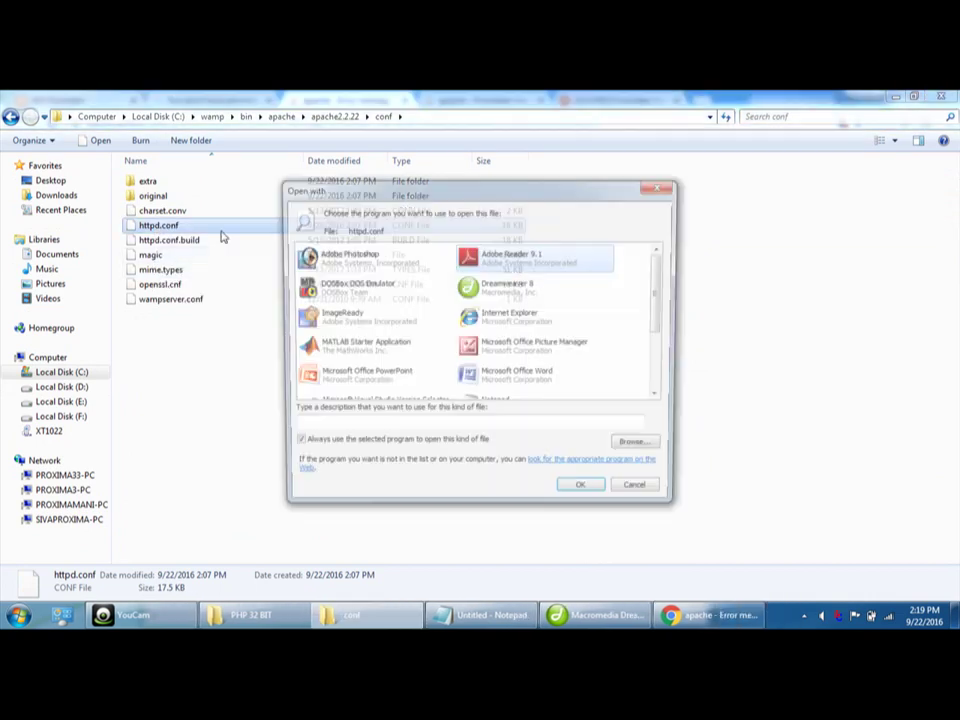
scroll(508, 340, down, 1)
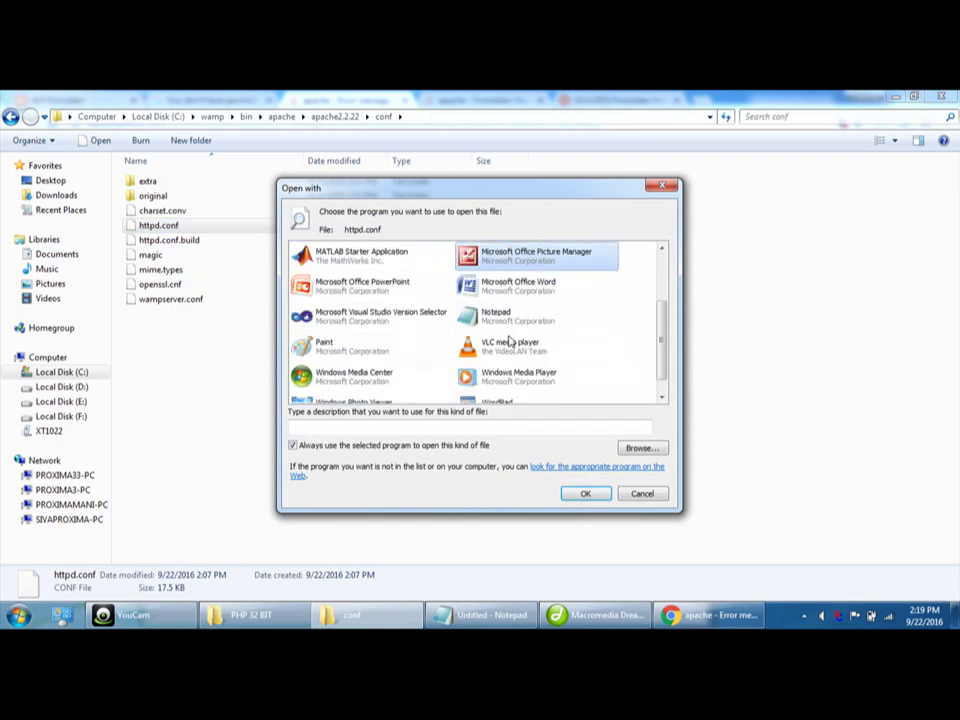
click(500, 316)
Open httpd.conf in a maximized Notepad window and scroll down to the Directory blocks with Deny from all.
click(585, 493)
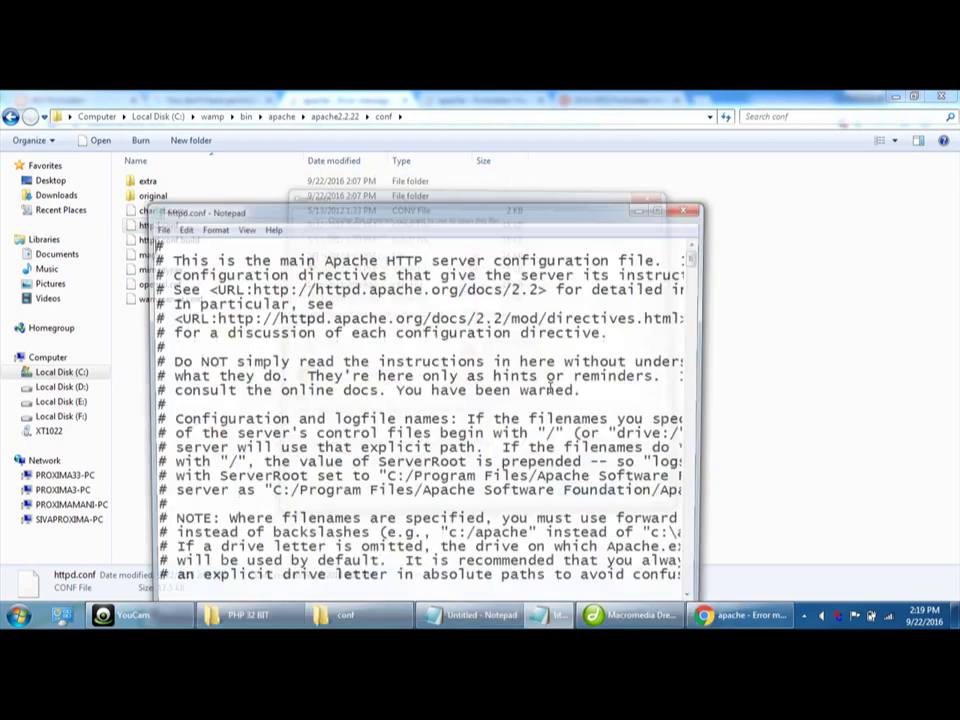
double_click(414, 212)
scroll(315, 265, down, 7)
scroll(316, 265, down, 20)
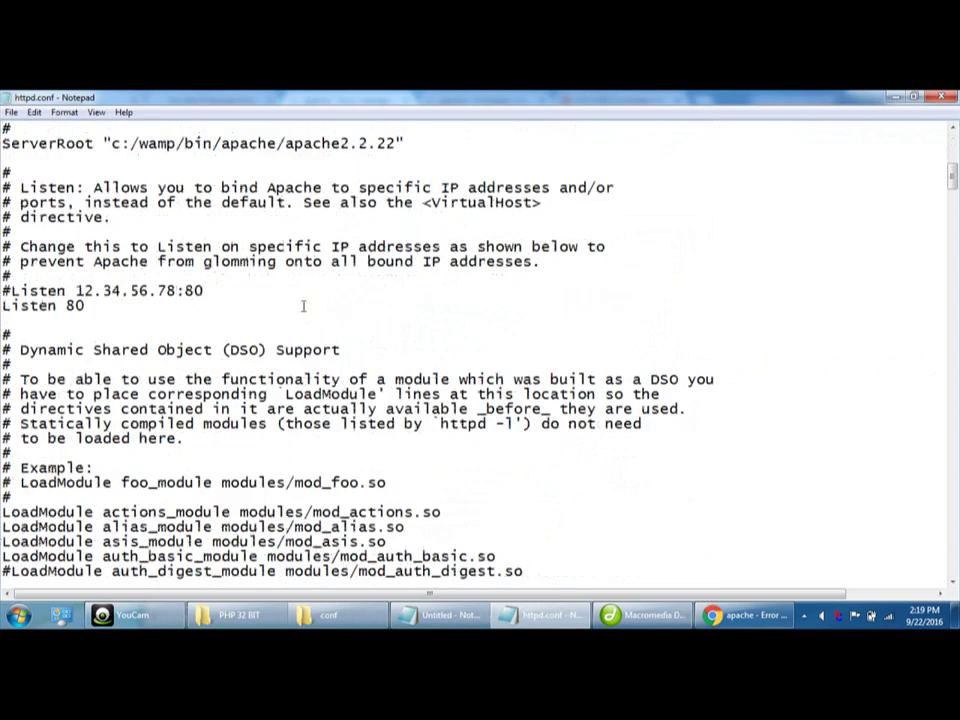
scroll(302, 315, down, 14)
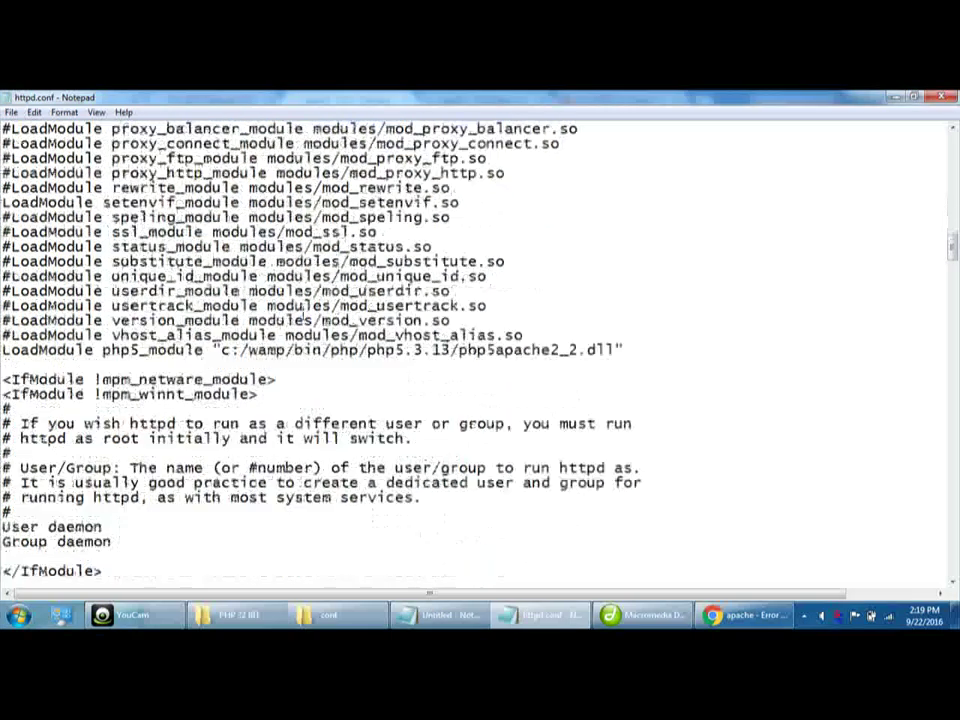
scroll(302, 315, down, 12)
scroll(302, 315, down, 5)
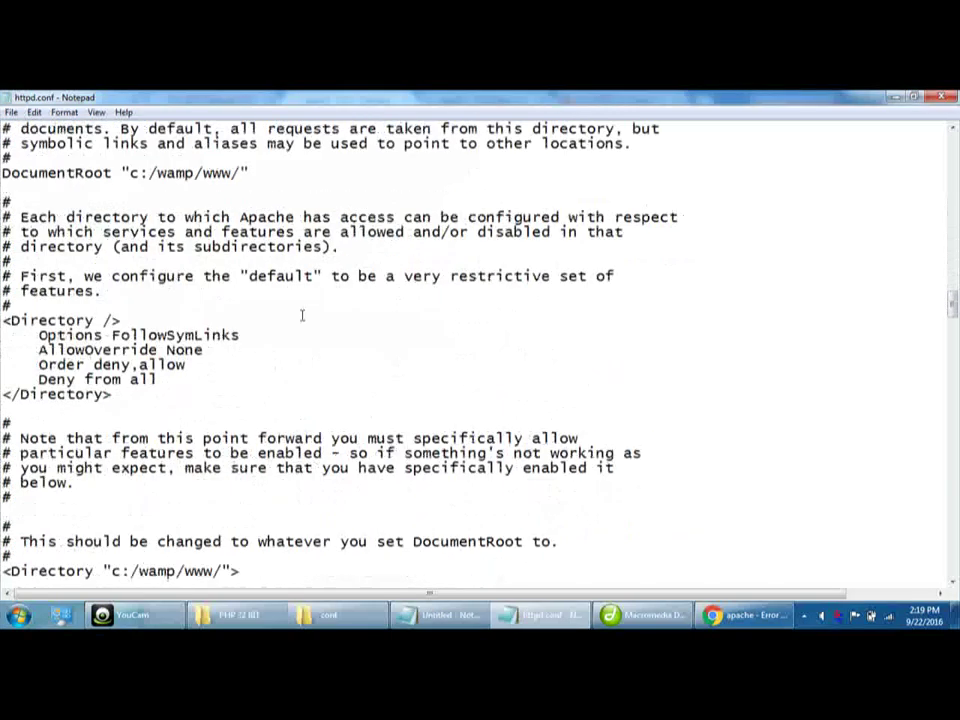
scroll(78, 407, down, 10)
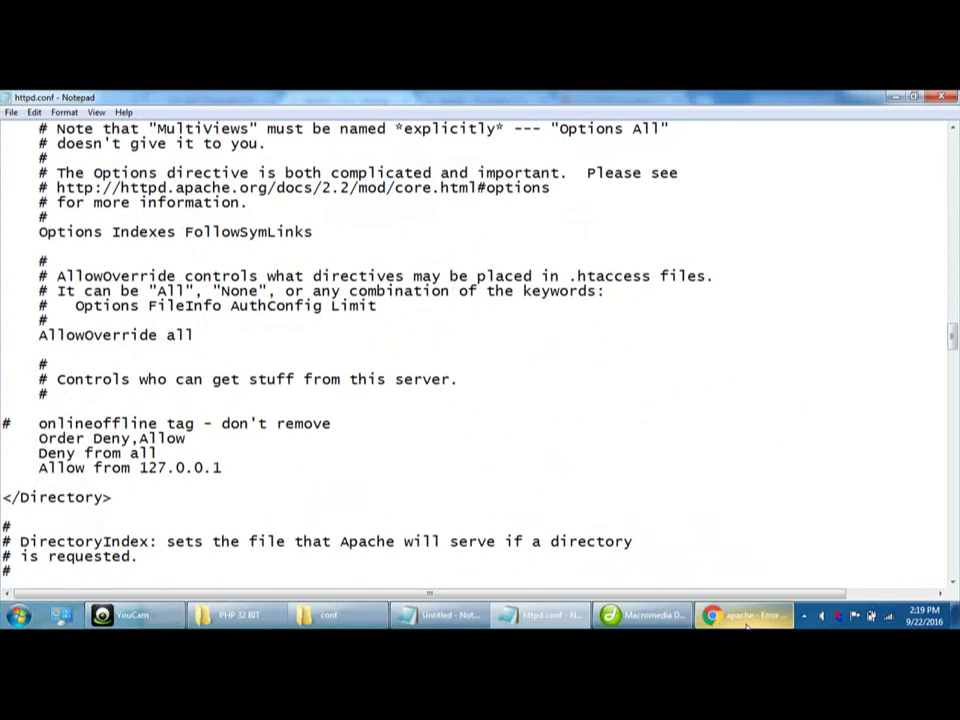
key(alt+Tab)
Read the other Forbidden question's accepted answer recommending Require all granted, then go back to httpd.conf.
scroll(325, 410, down, 10)
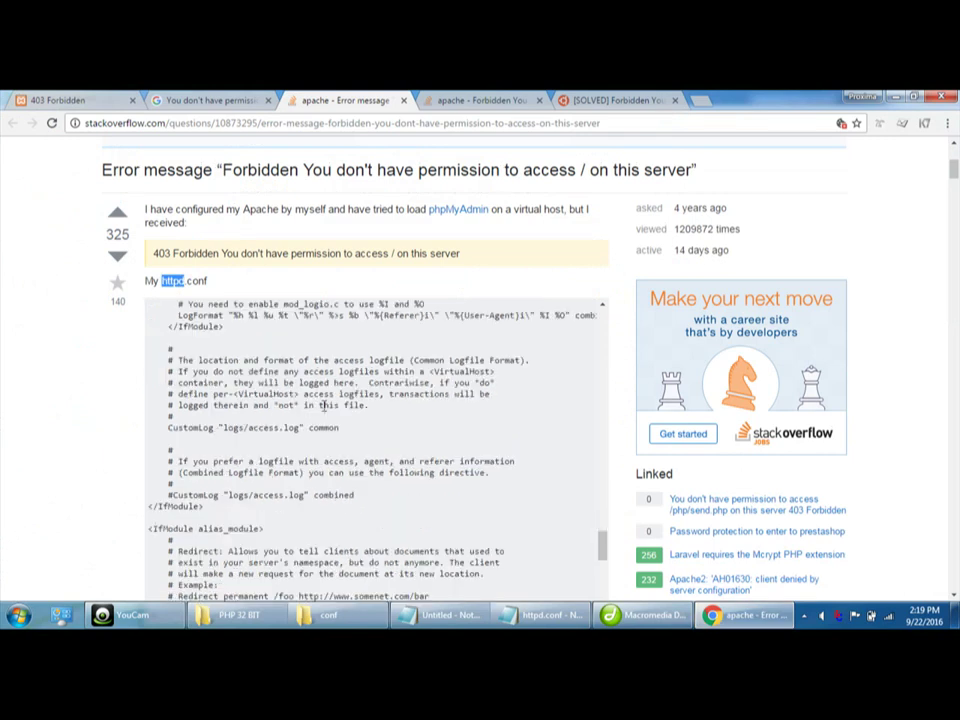
scroll(372, 409, down, 10)
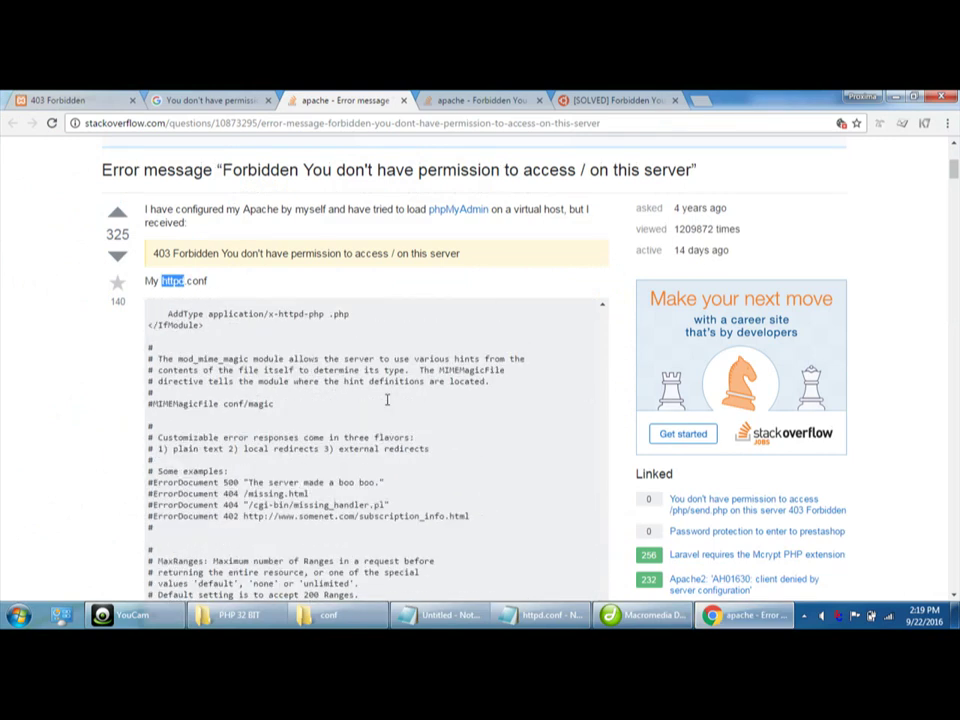
click(470, 100)
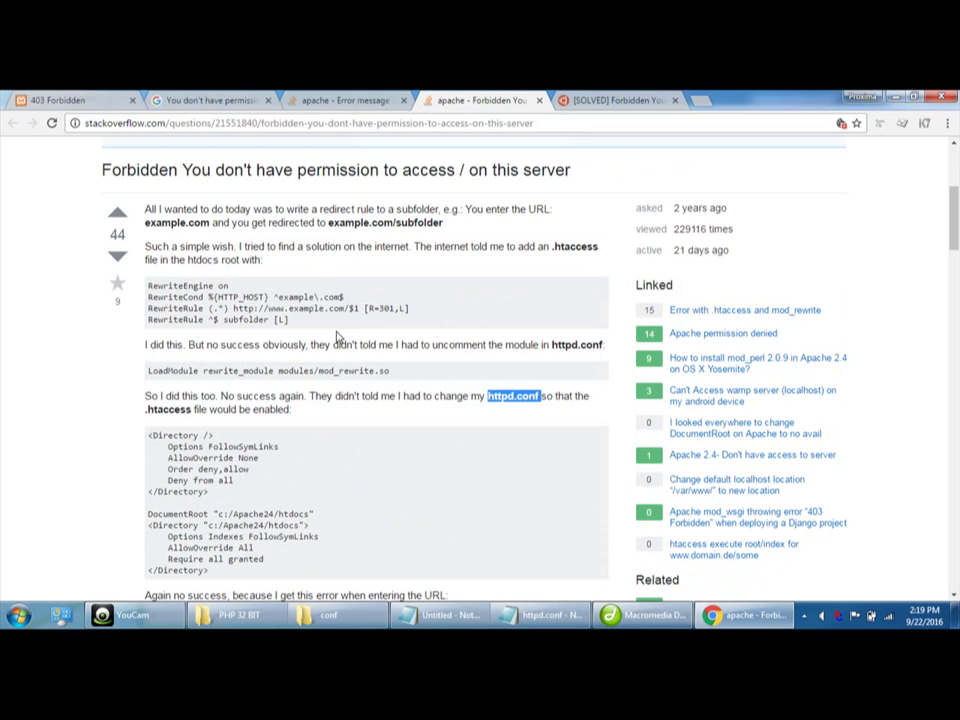
scroll(337, 338, down, 3)
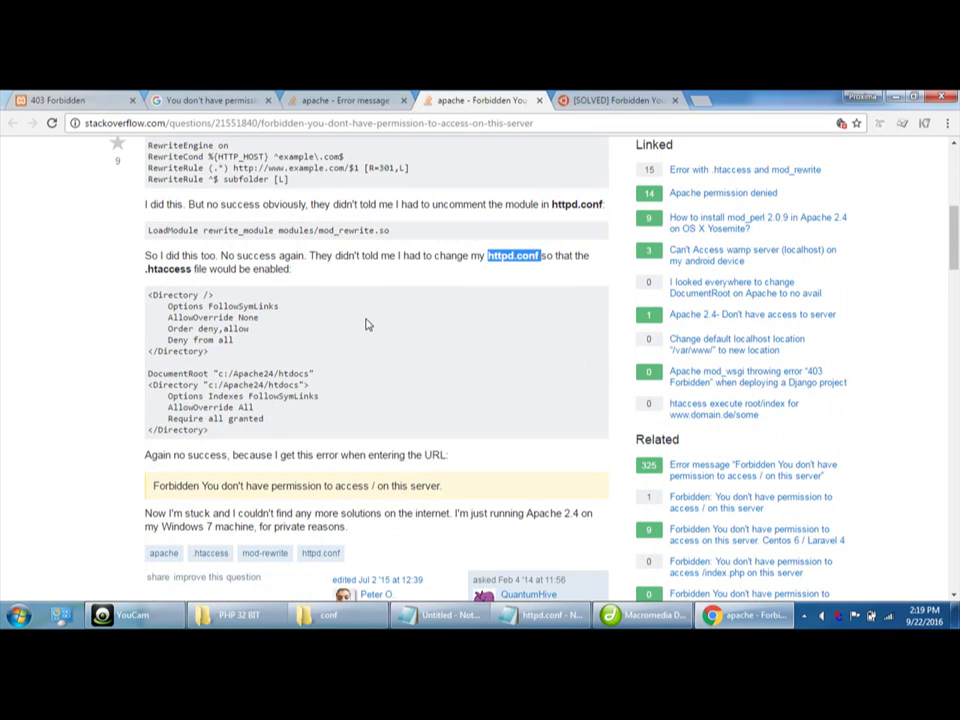
scroll(366, 324, down, 5)
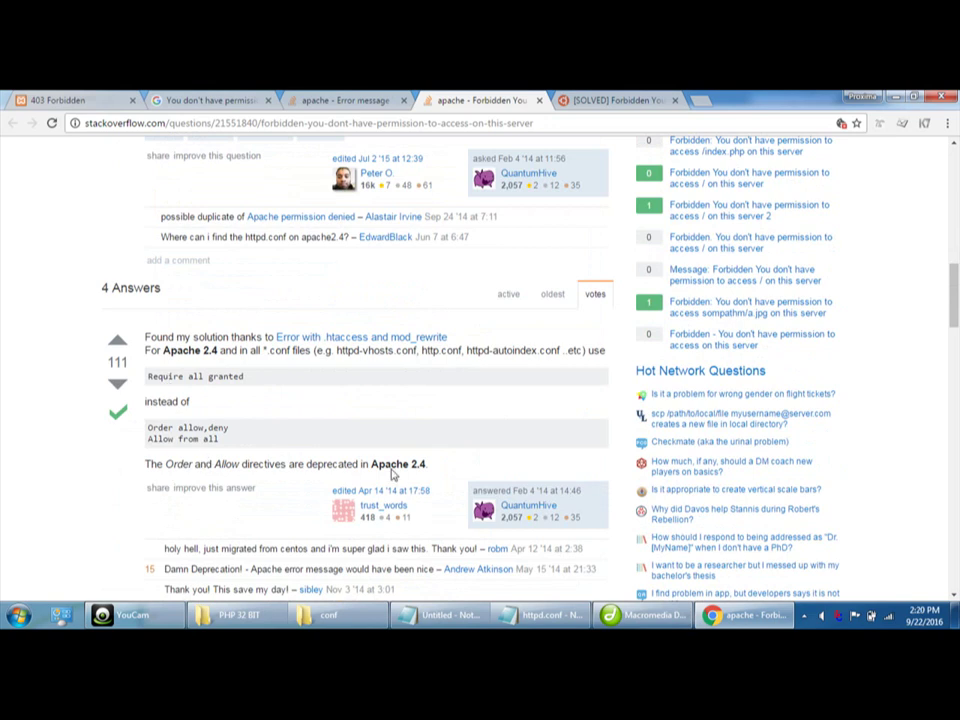
key(alt+Tab)
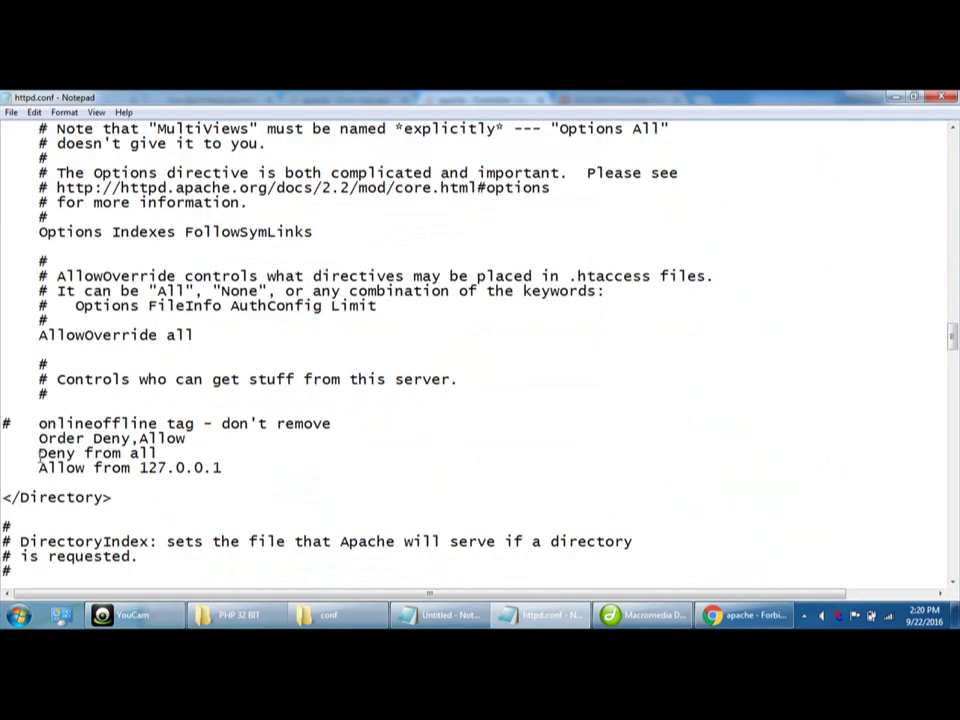
Change the first 'Deny from all' line in httpd.conf to 'Allow from all'.
drag(38, 453, 77, 453)
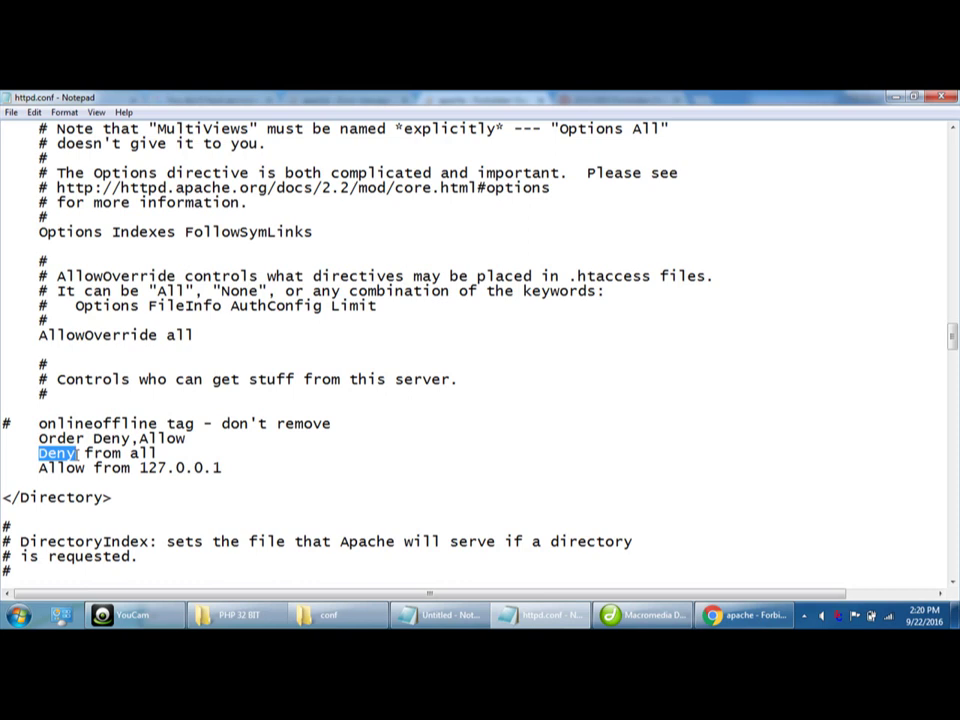
text(A)
text(llow)
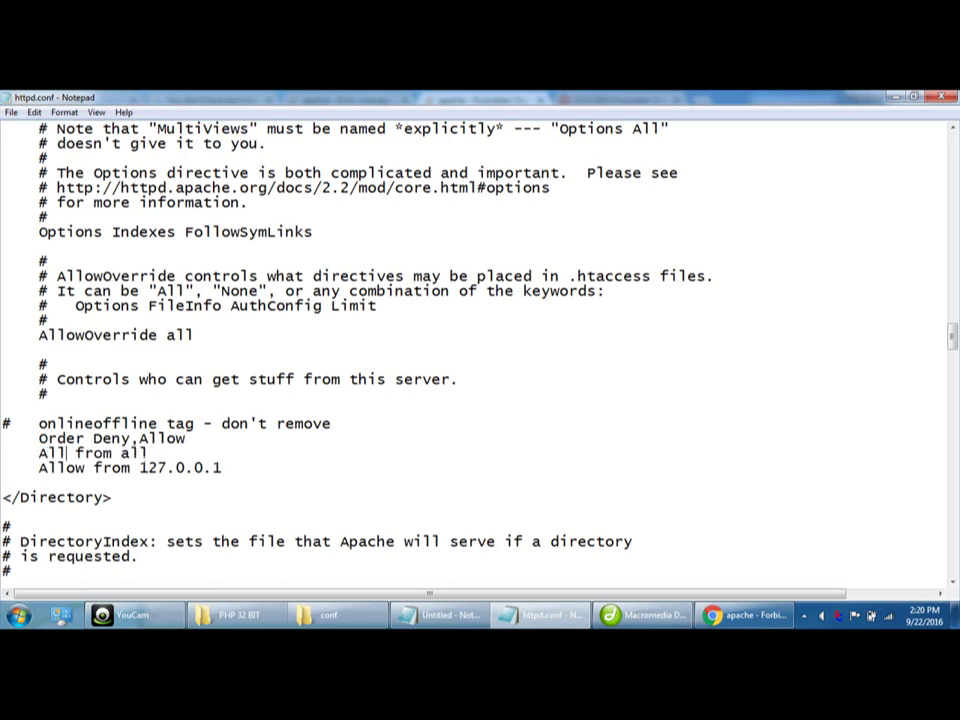
scroll(480, 340, up, 13)
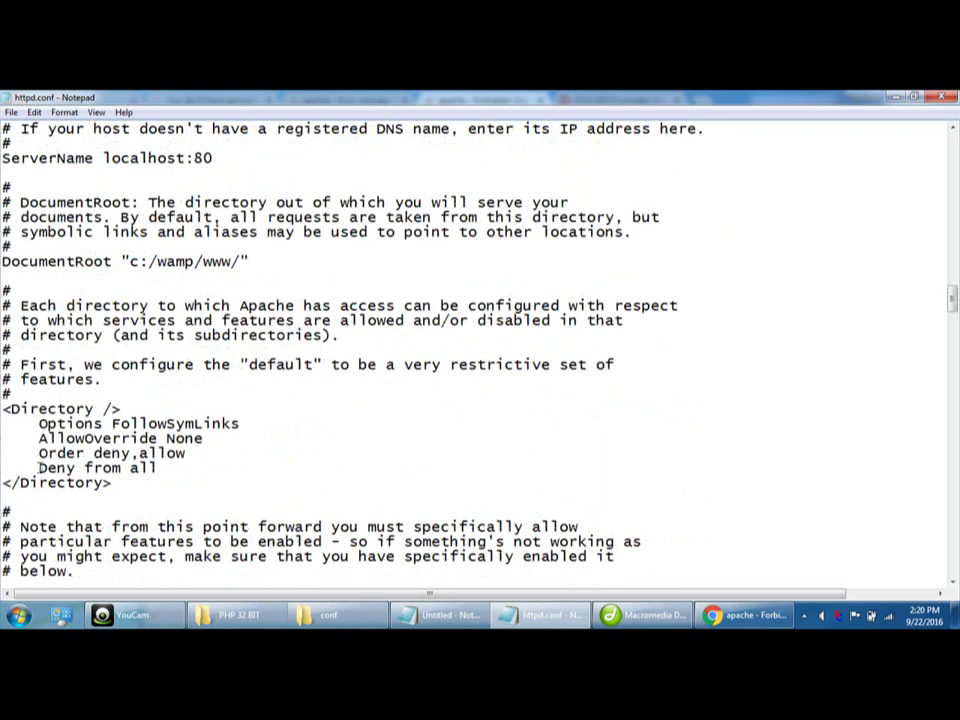
Change the root Directory / block's 'Deny from all' to 'Allow from all' and review the rest of the file.
drag(38, 467, 77, 468)
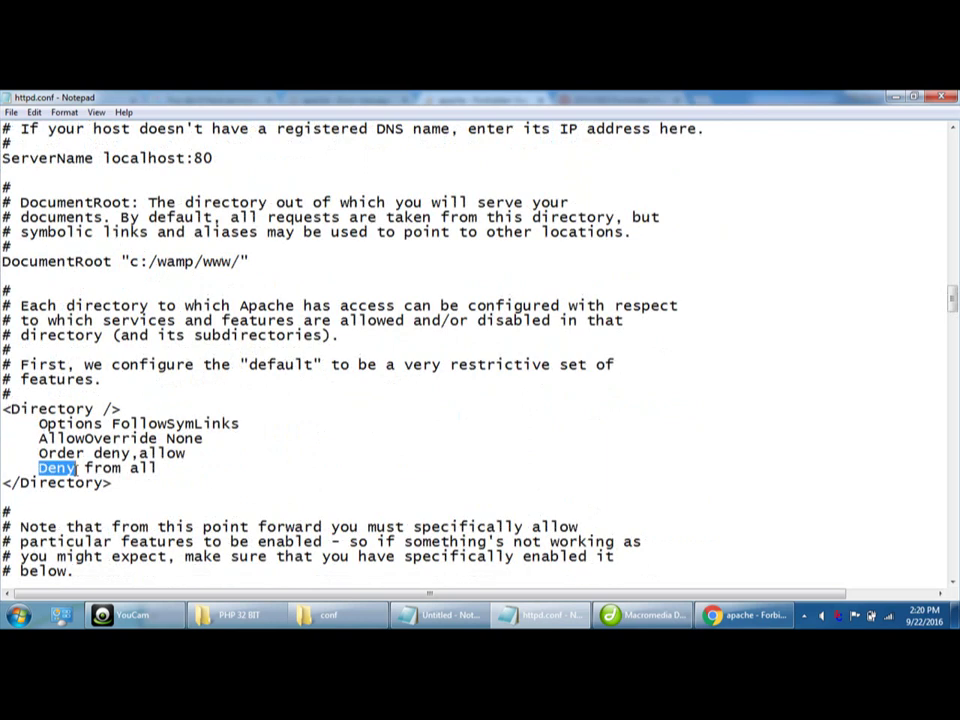
text(A)
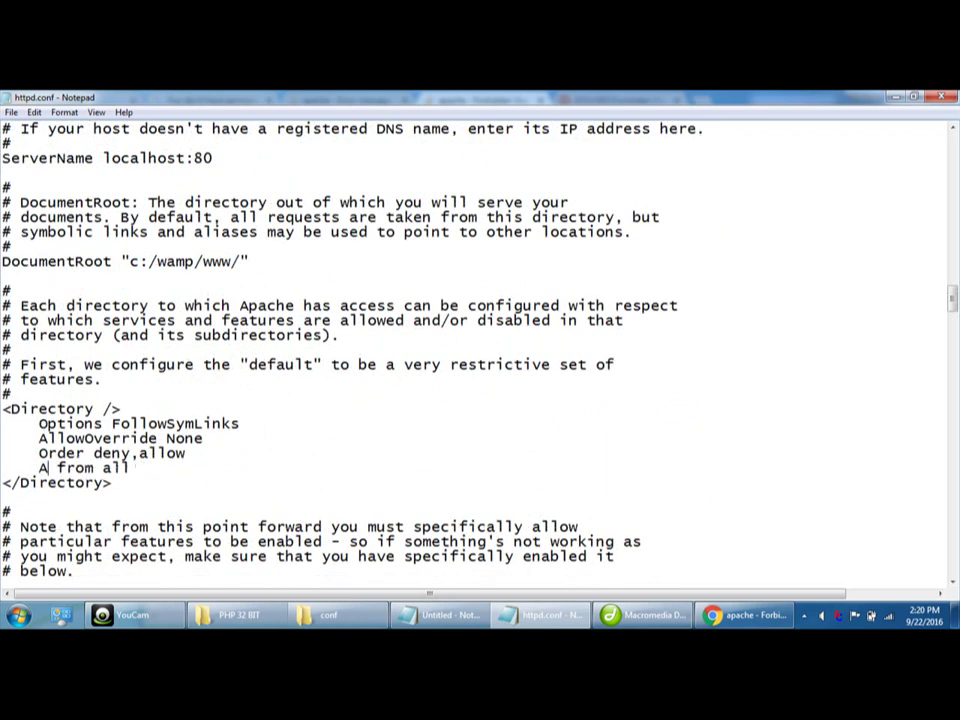
text(llow)
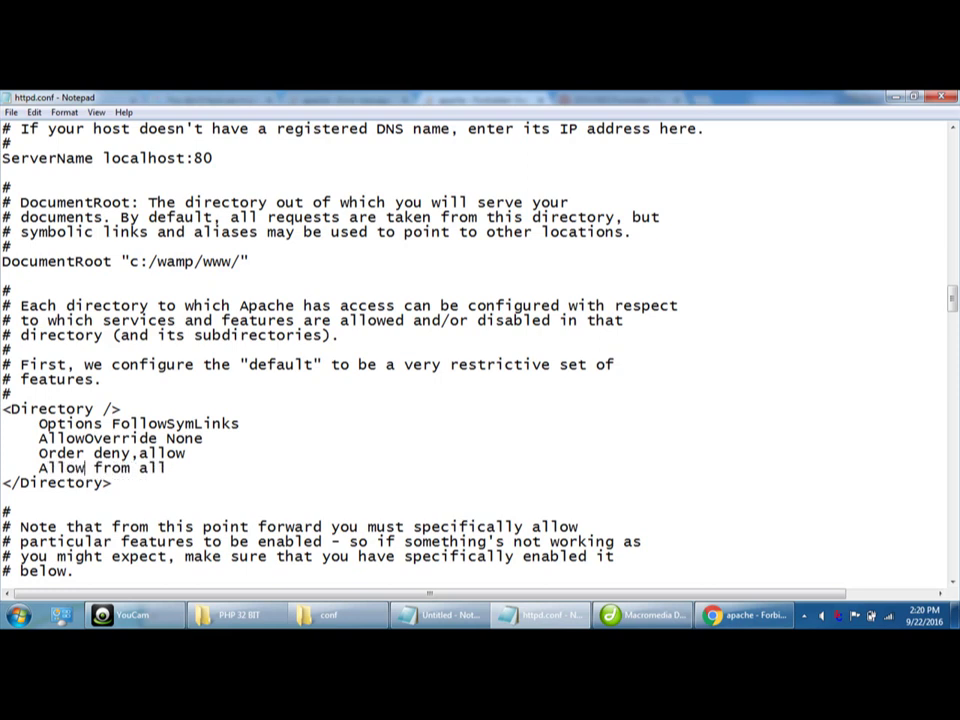
scroll(85, 482, down, 20)
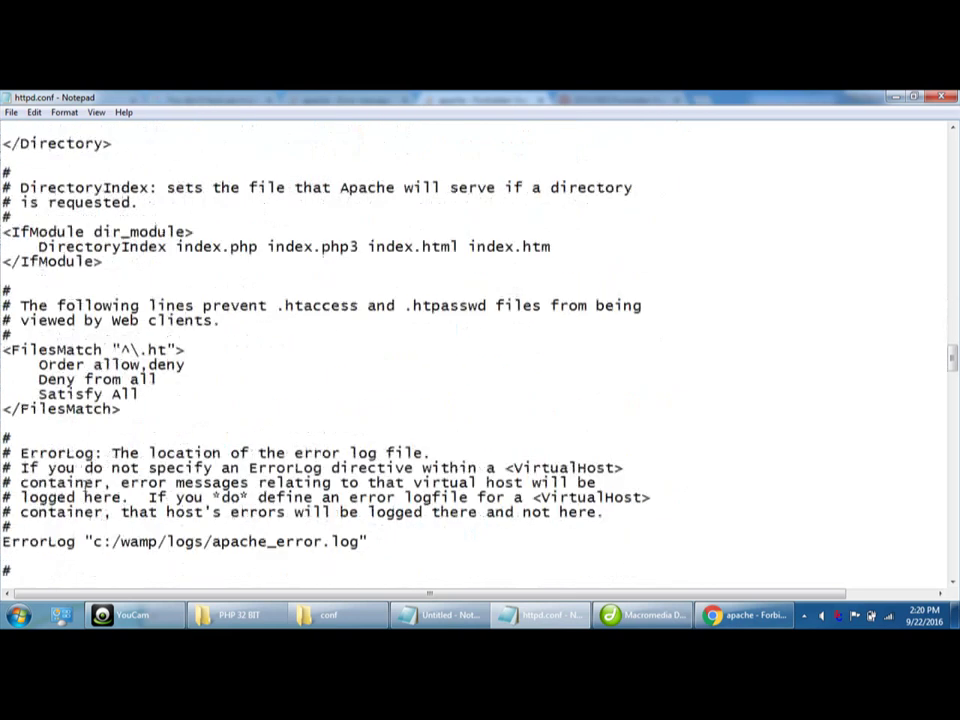
scroll(85, 483, down, 18)
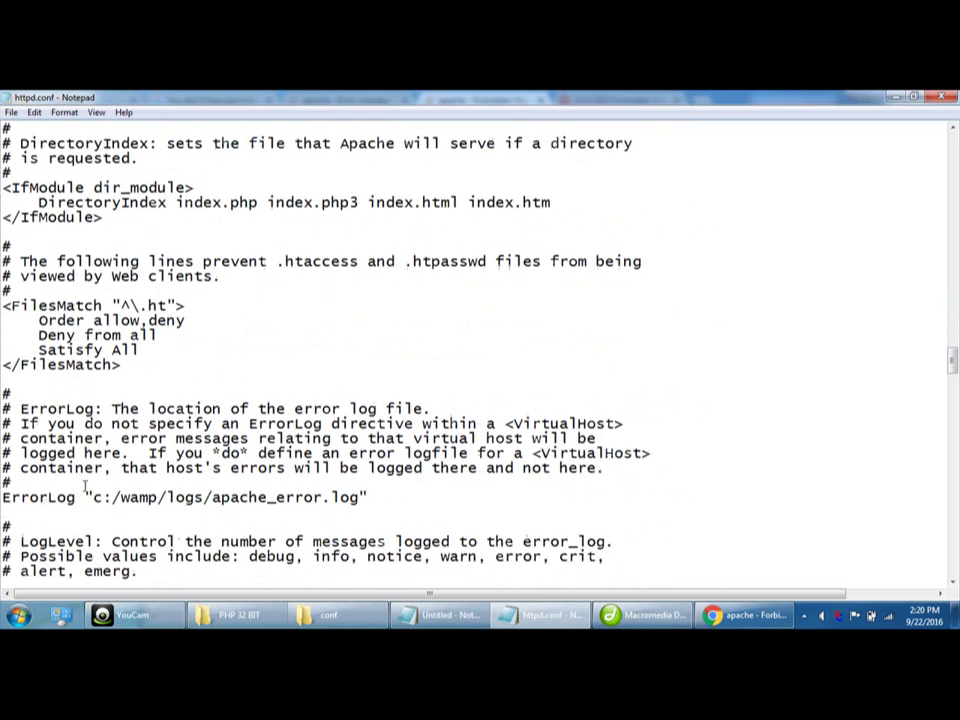
scroll(85, 482, down, 11)
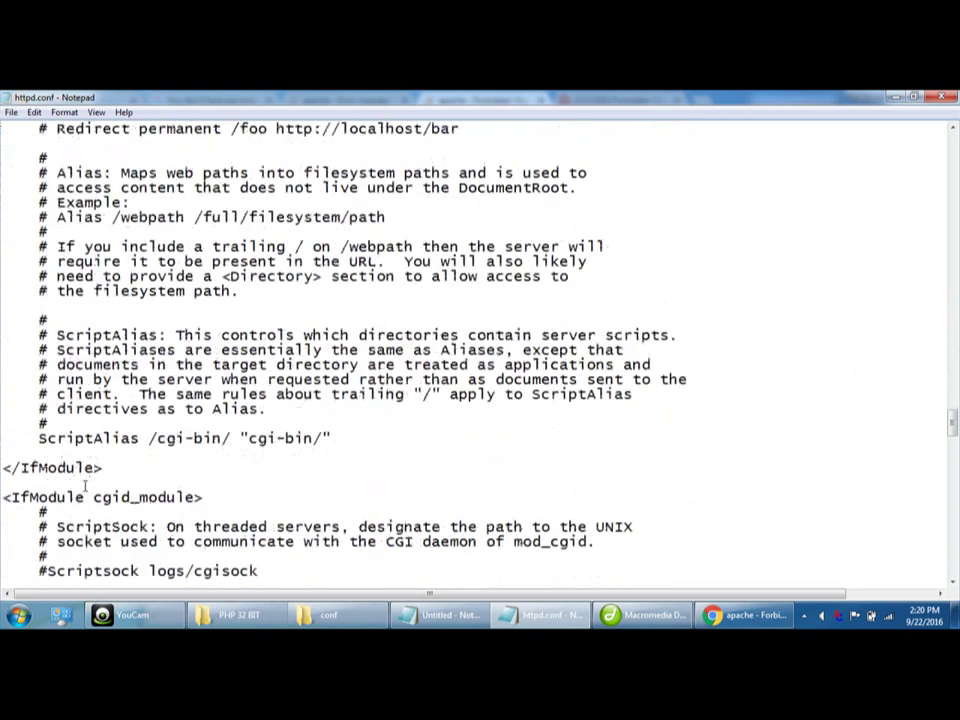